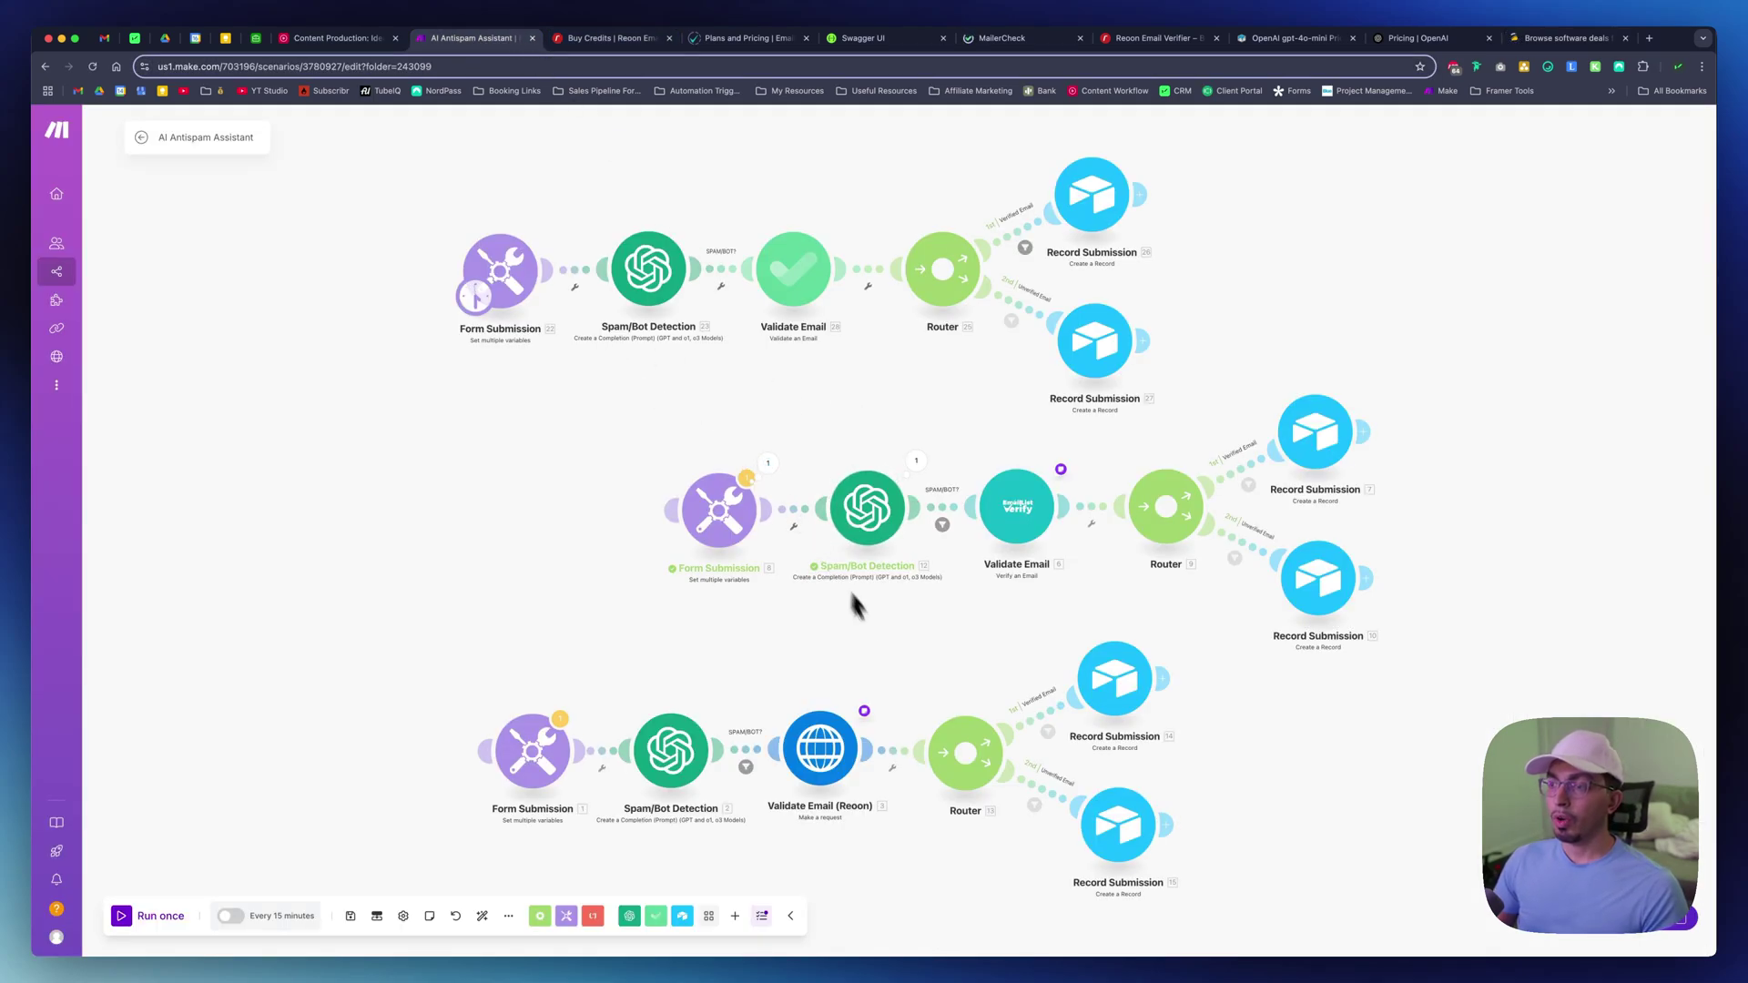
Review the variable names and values set in the upper flow's Form Submission module, and close it without changes
scroll(869, 559, down, 2)
drag(744, 310, 966, 610)
scroll(865, 517, up, 3)
scroll(968, 622, right, 2)
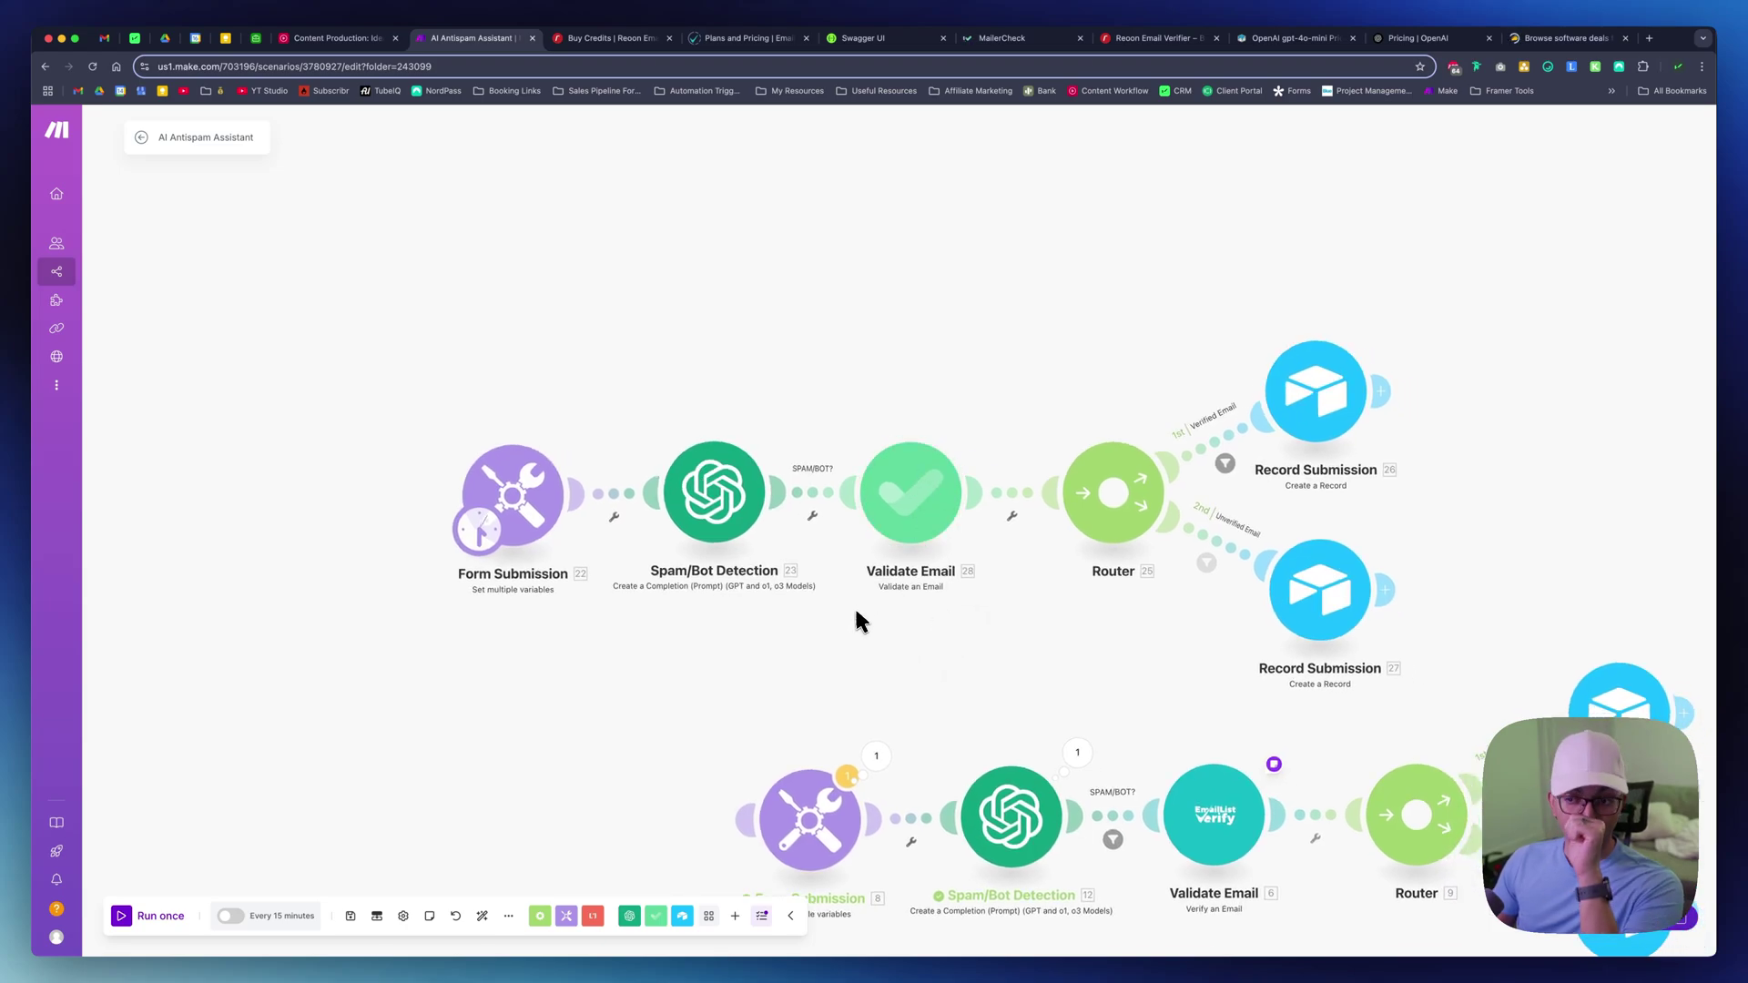
click(539, 482)
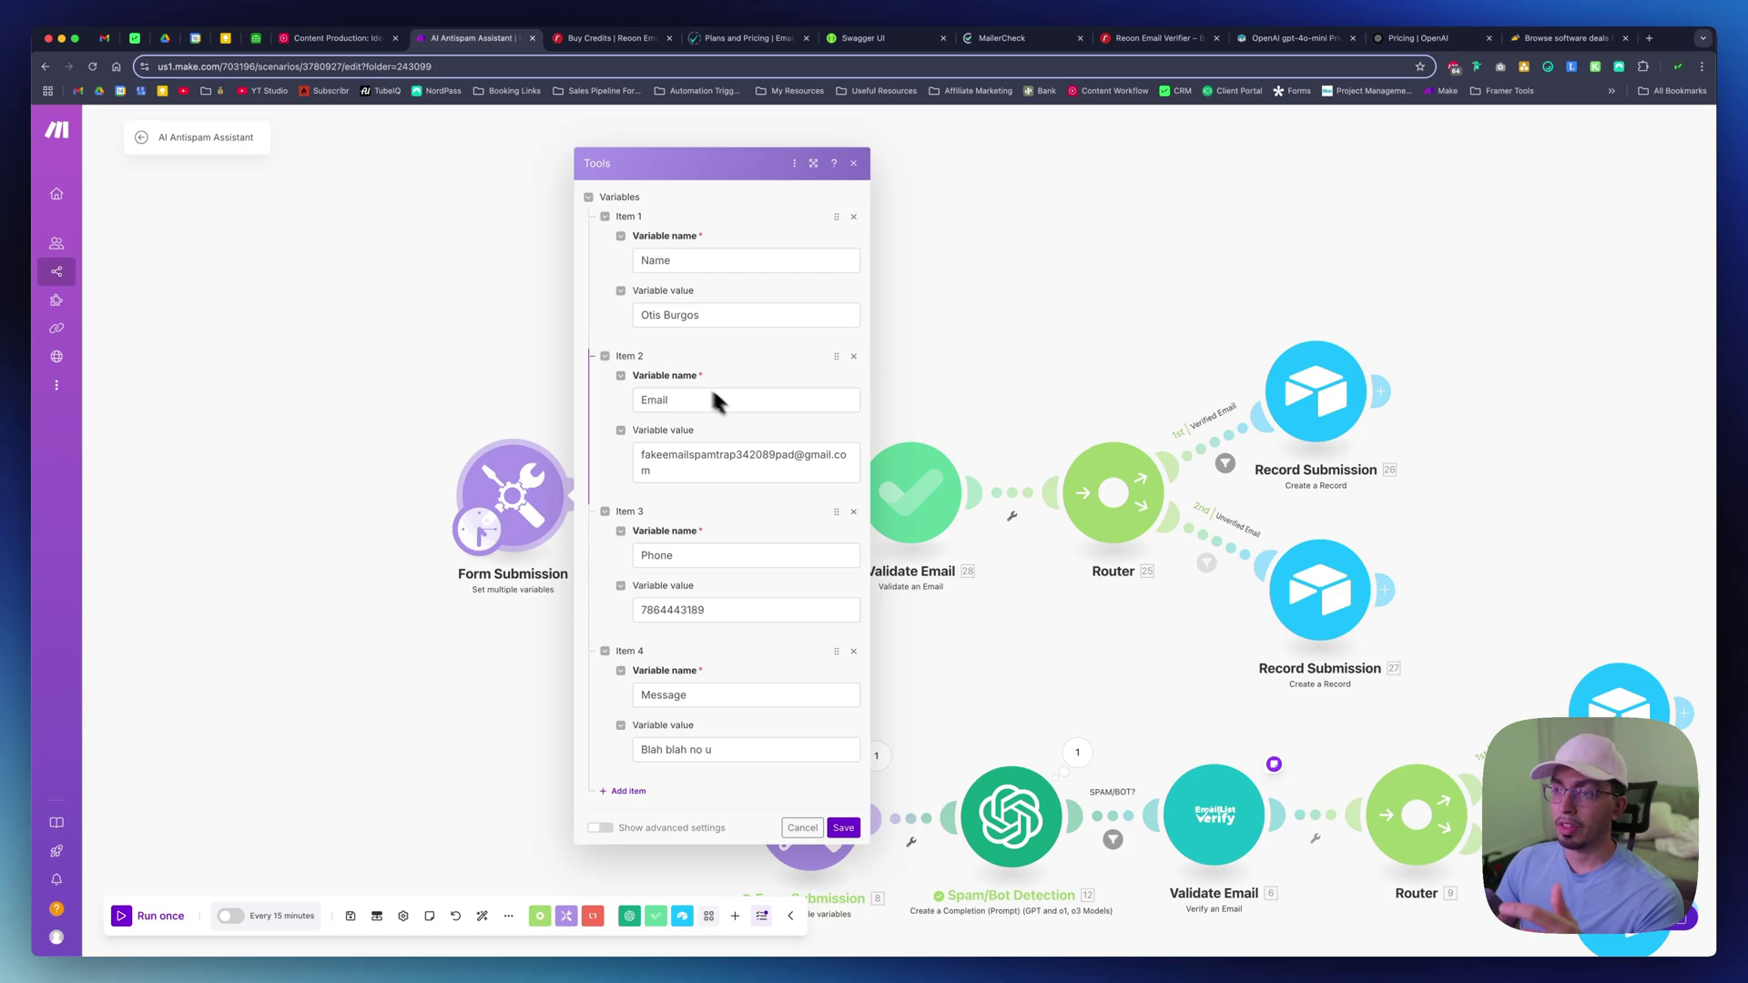
click(527, 402)
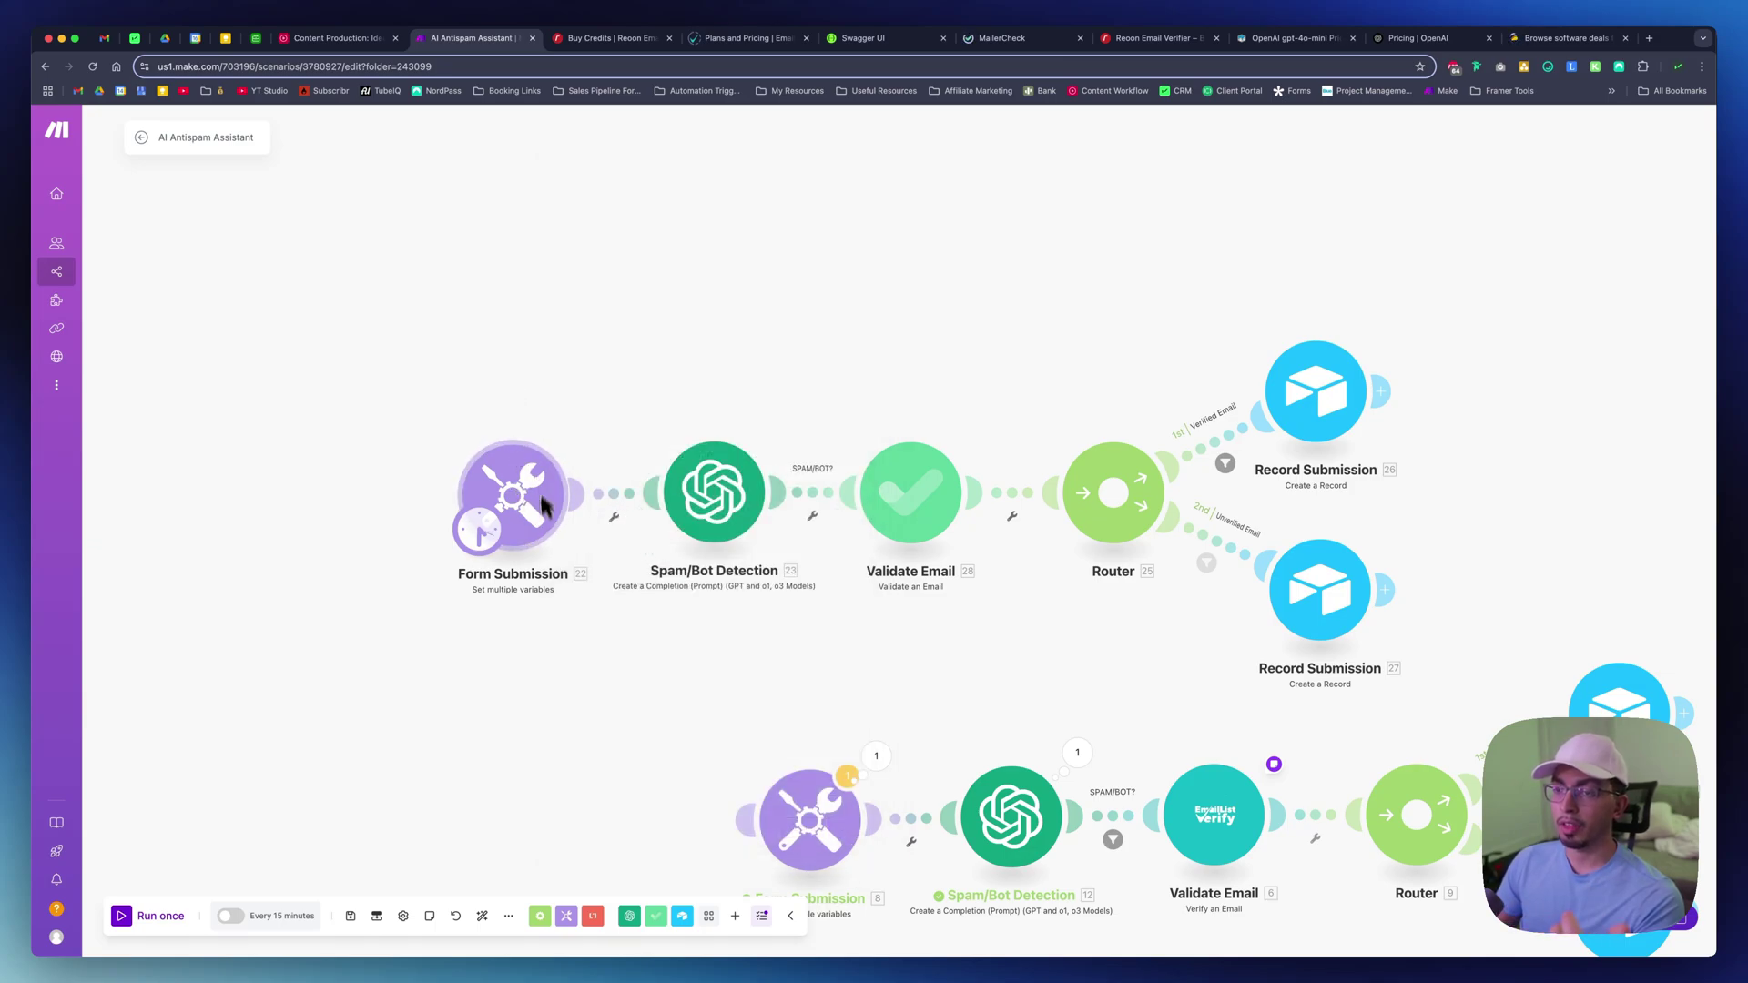
Start an empty module above the upper flow and look up the triggers offered by the Webhooks app
click(529, 329)
text(w)
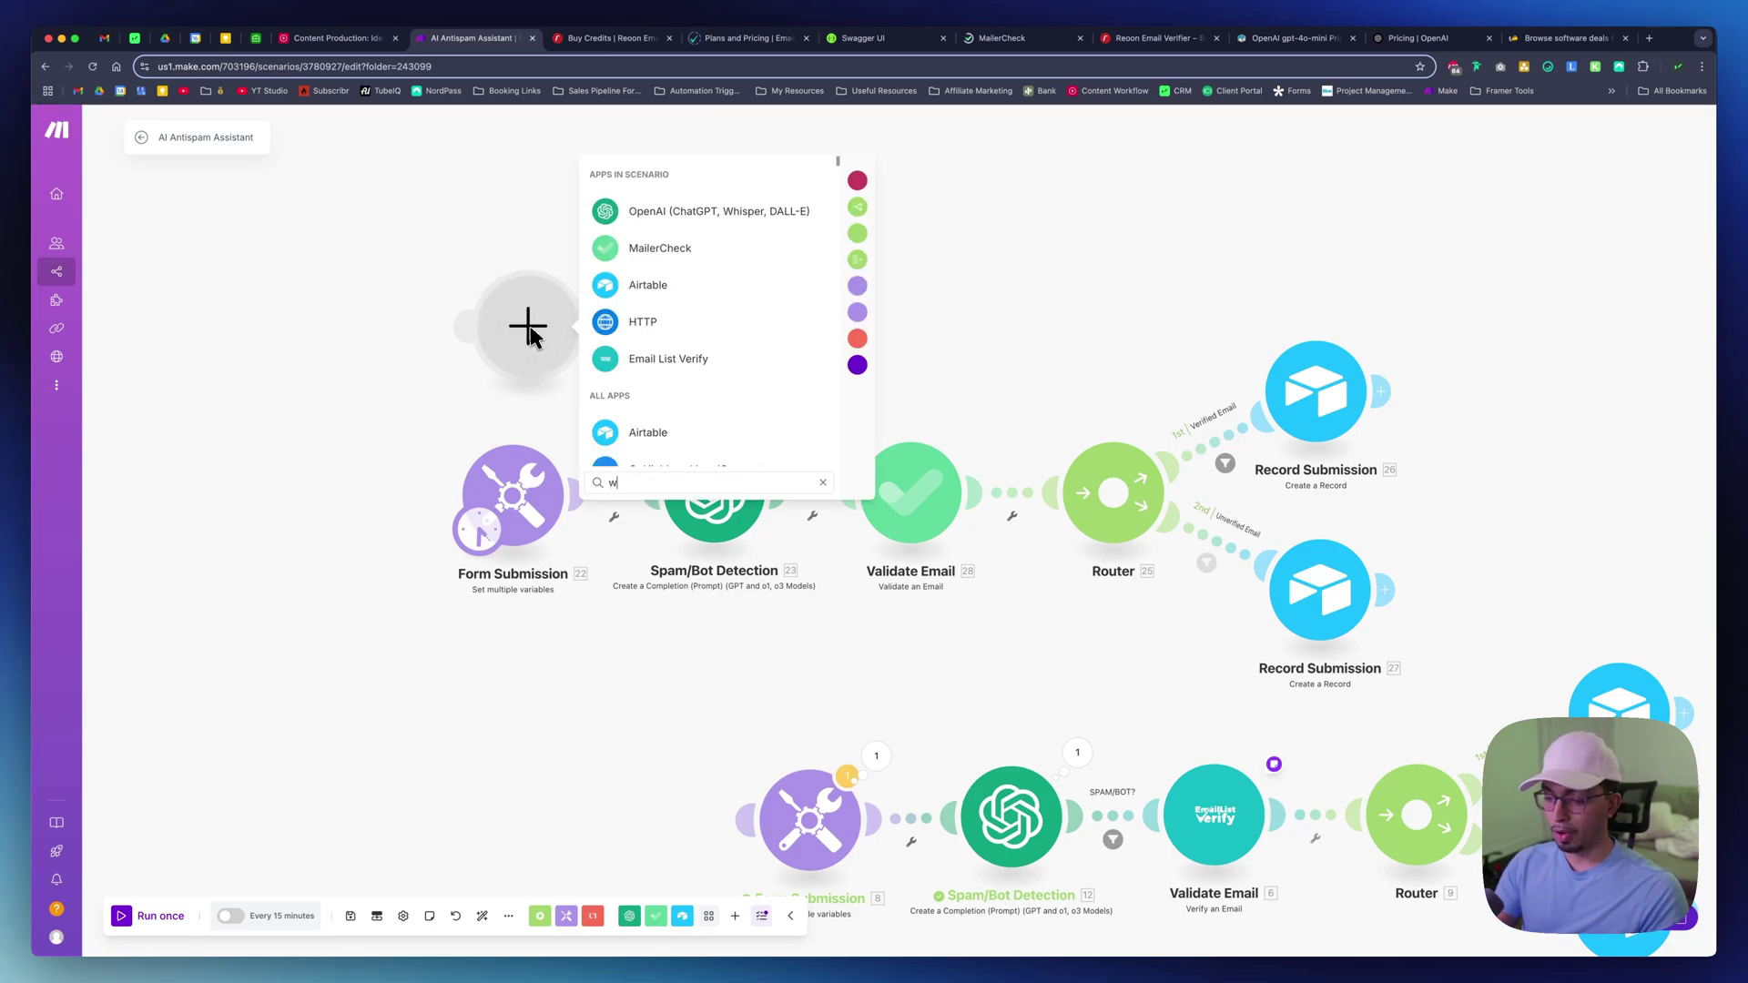
text(ebhook)
key(Return)
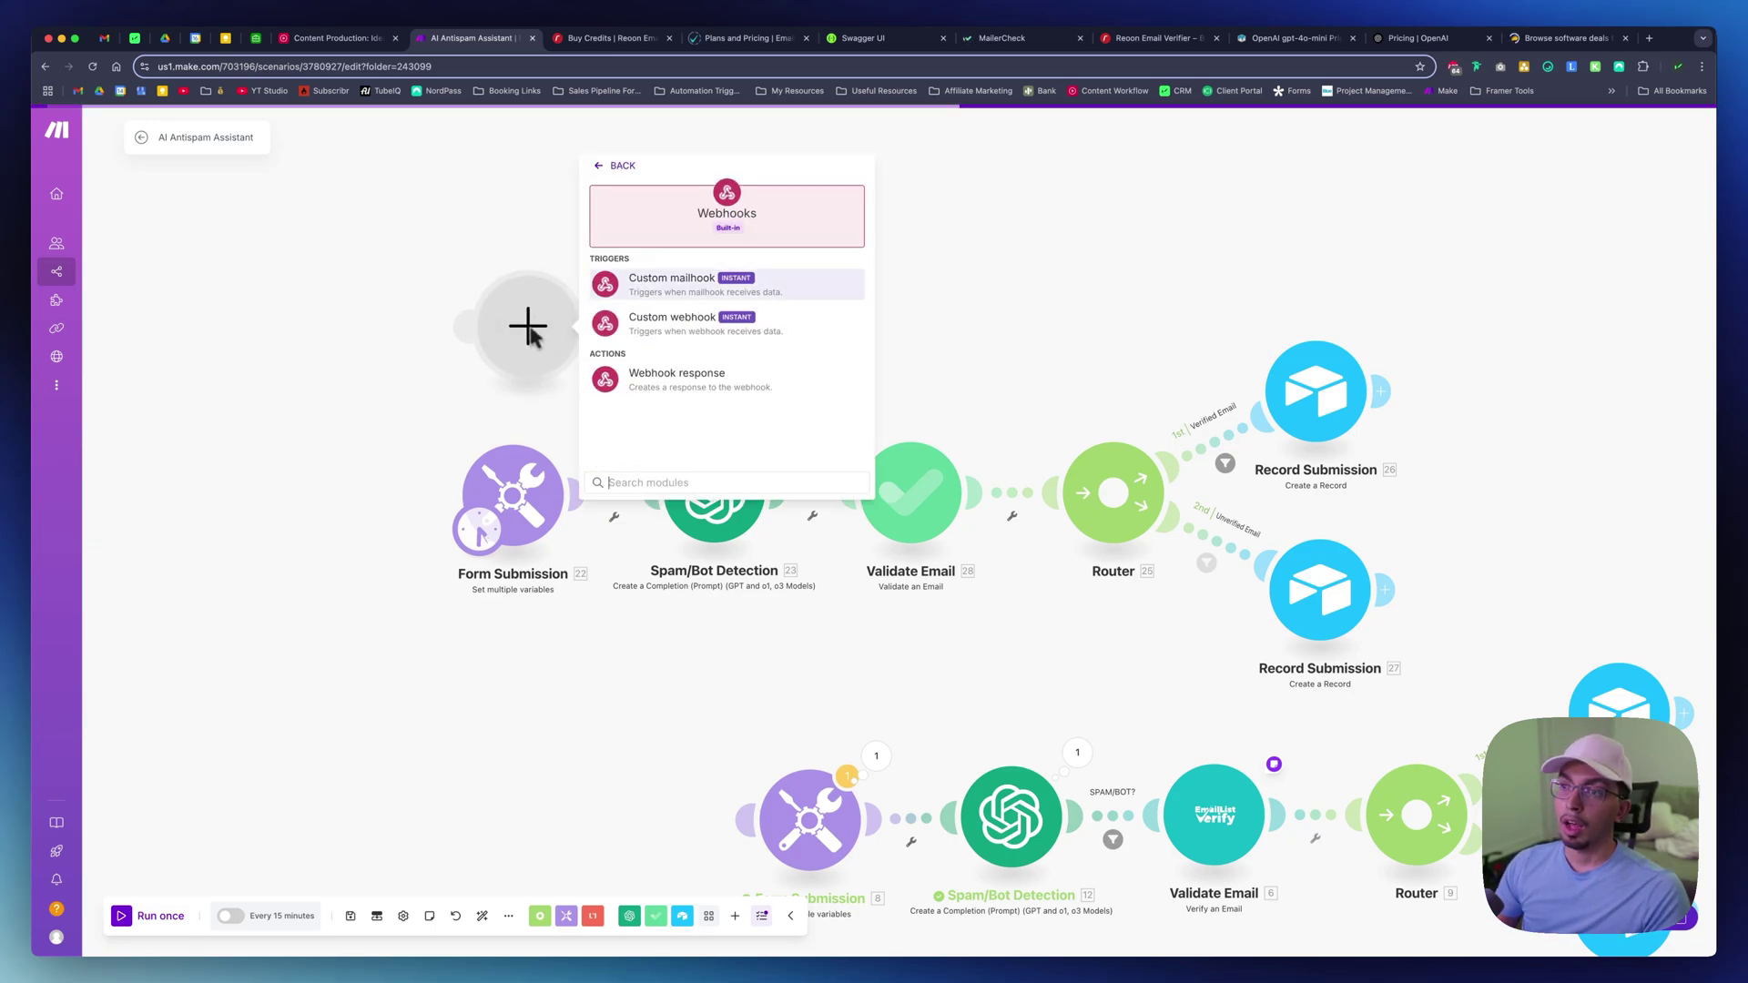
click(623, 165)
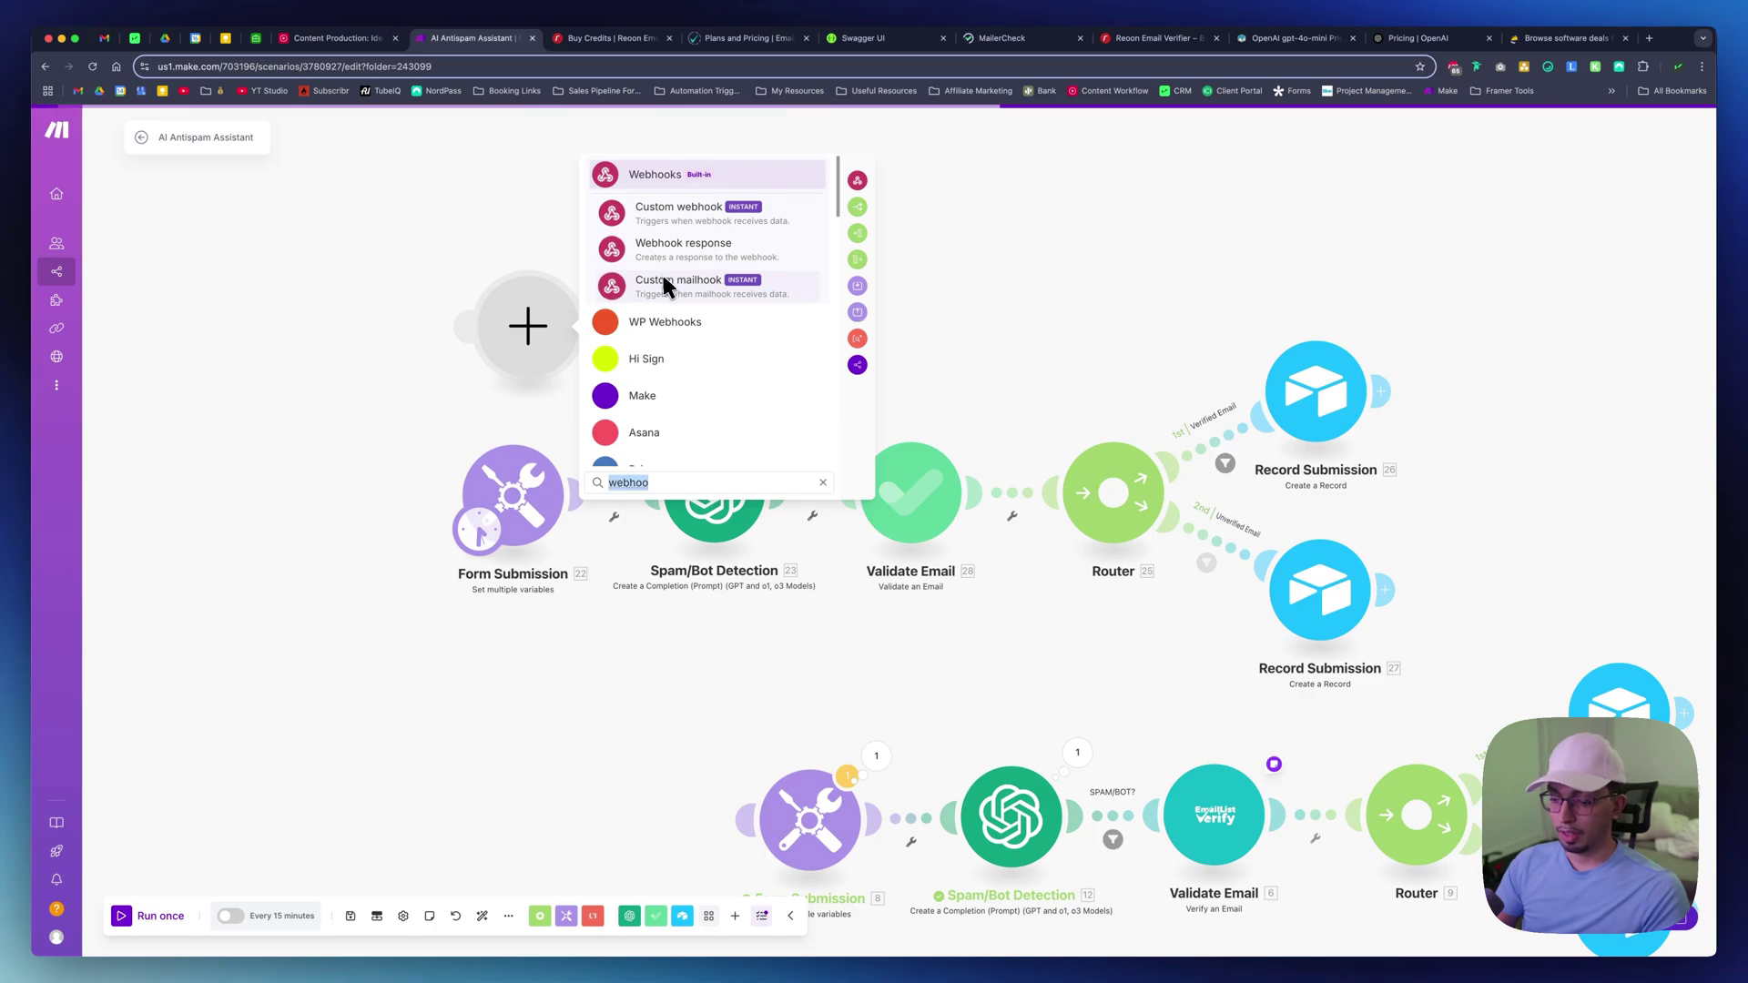
Search the app list for Elementor and Tally form triggers, and discard the empty module
text(ele)
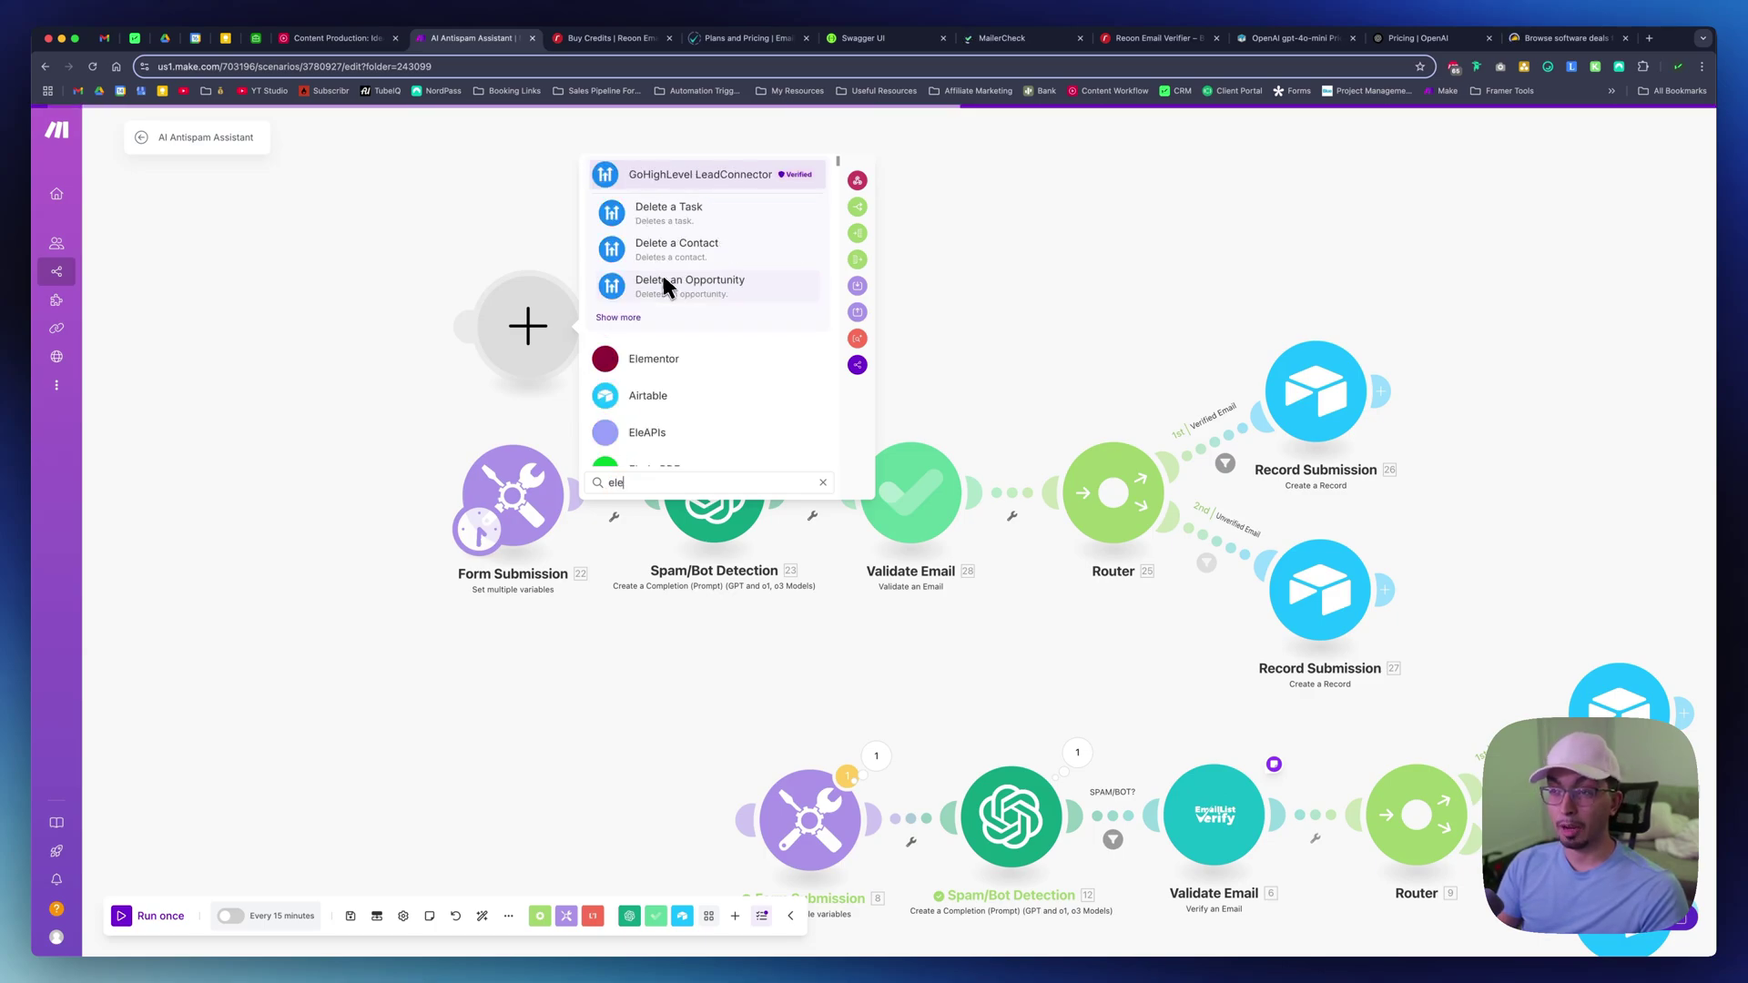
text(mentor)
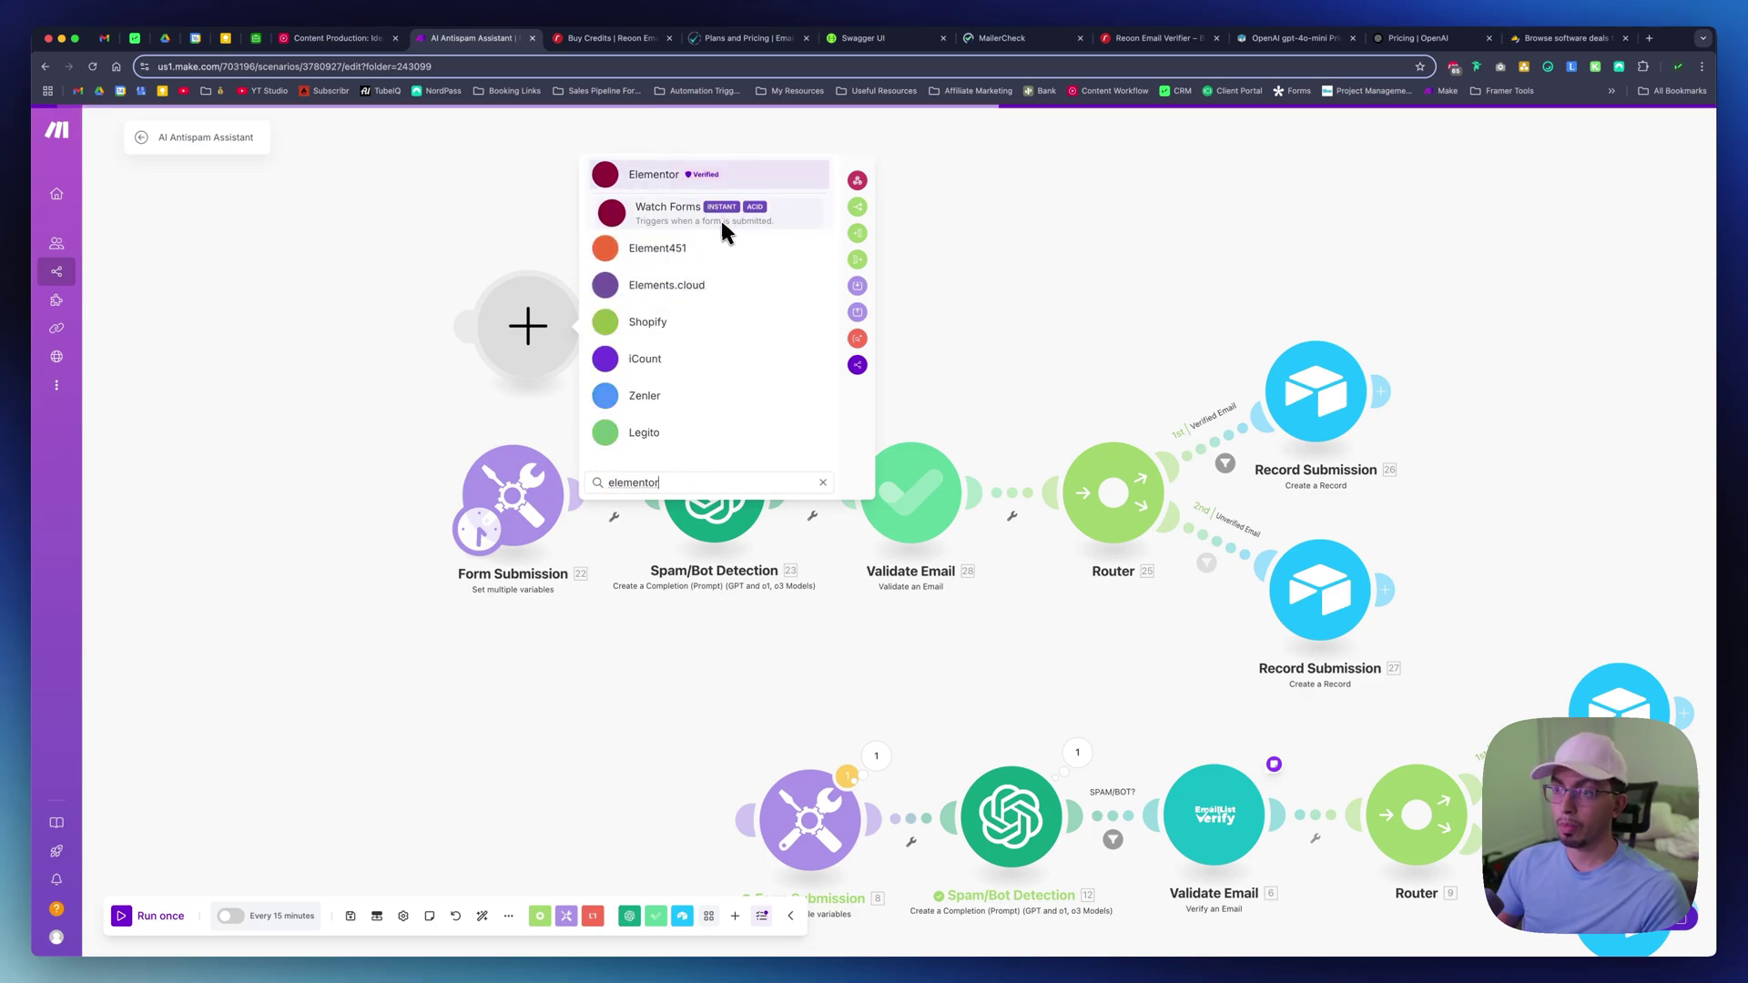
key(super+a)
text(tall)
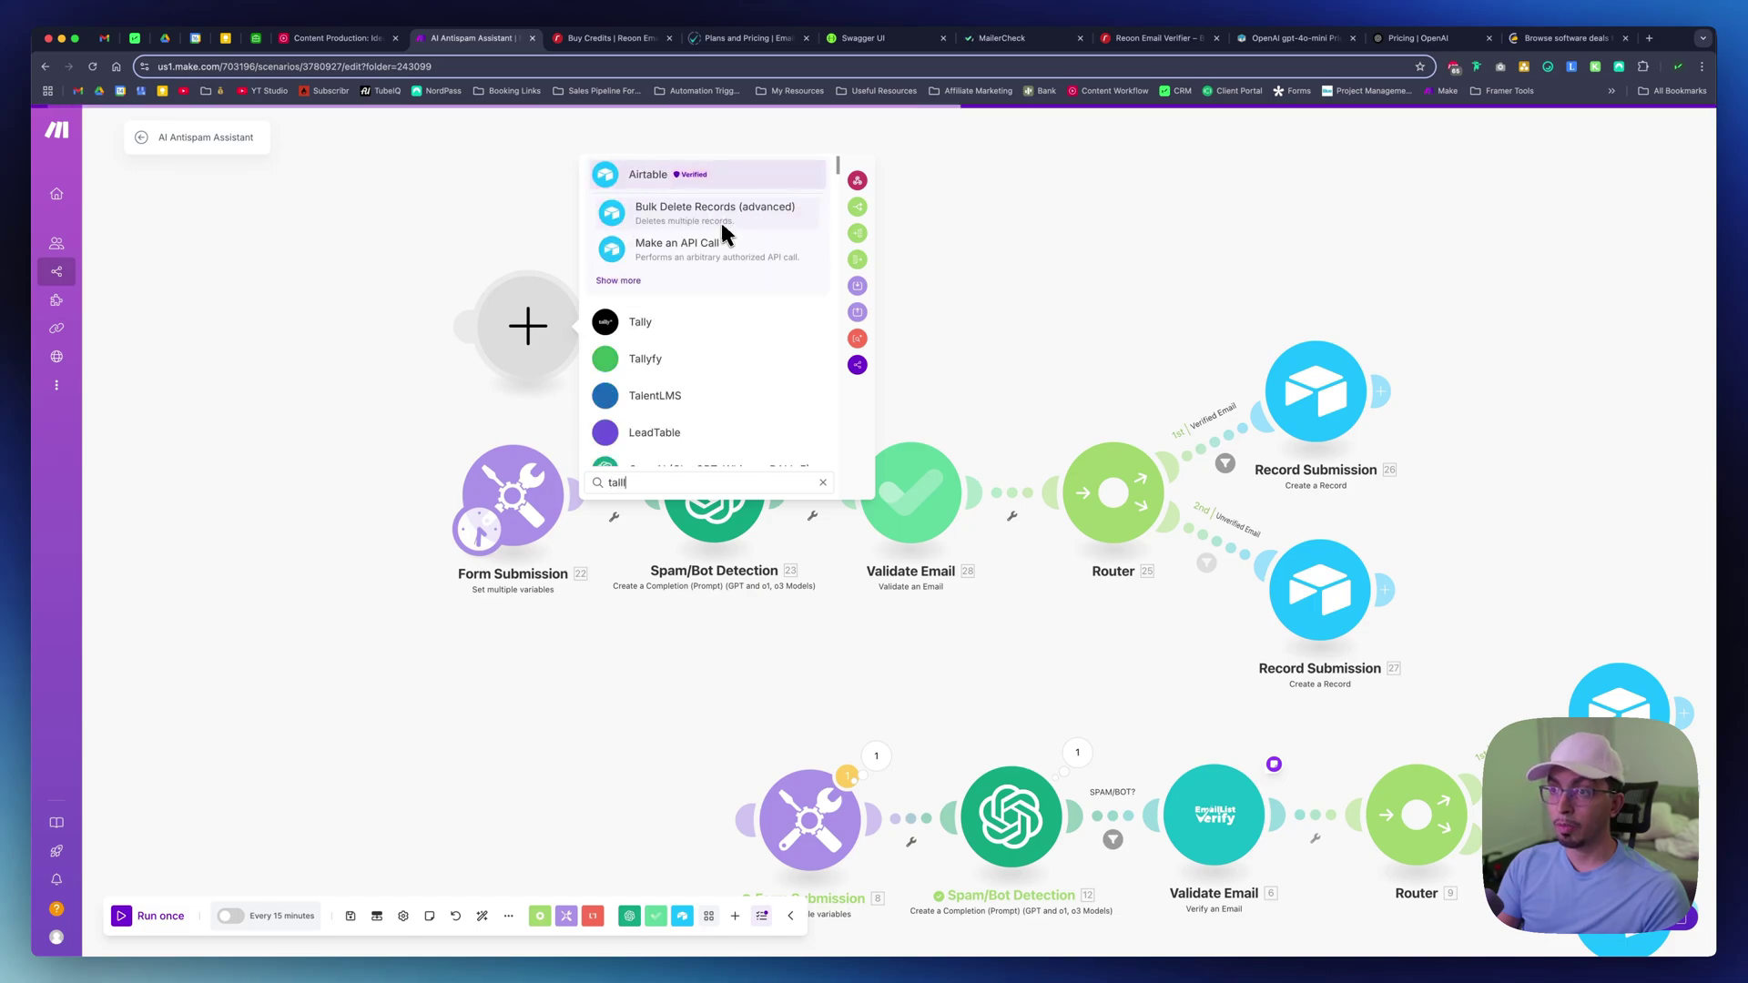
text(y)
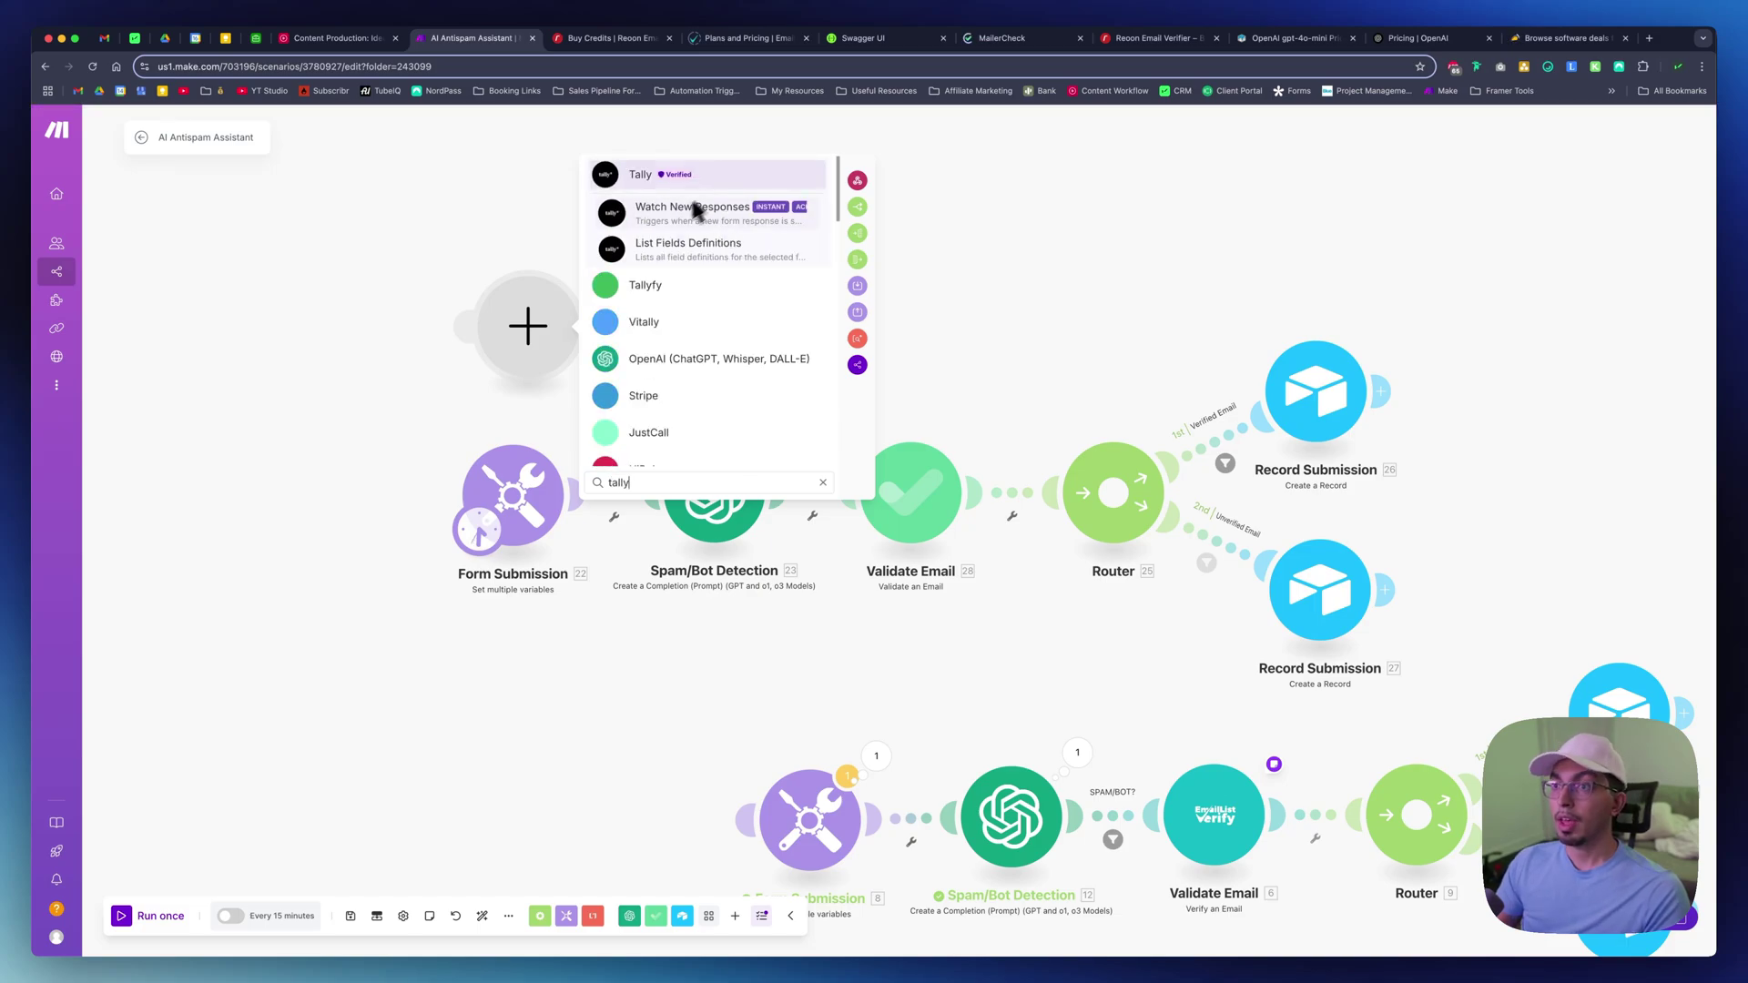
click(547, 211)
right_click(570, 311)
click(585, 333)
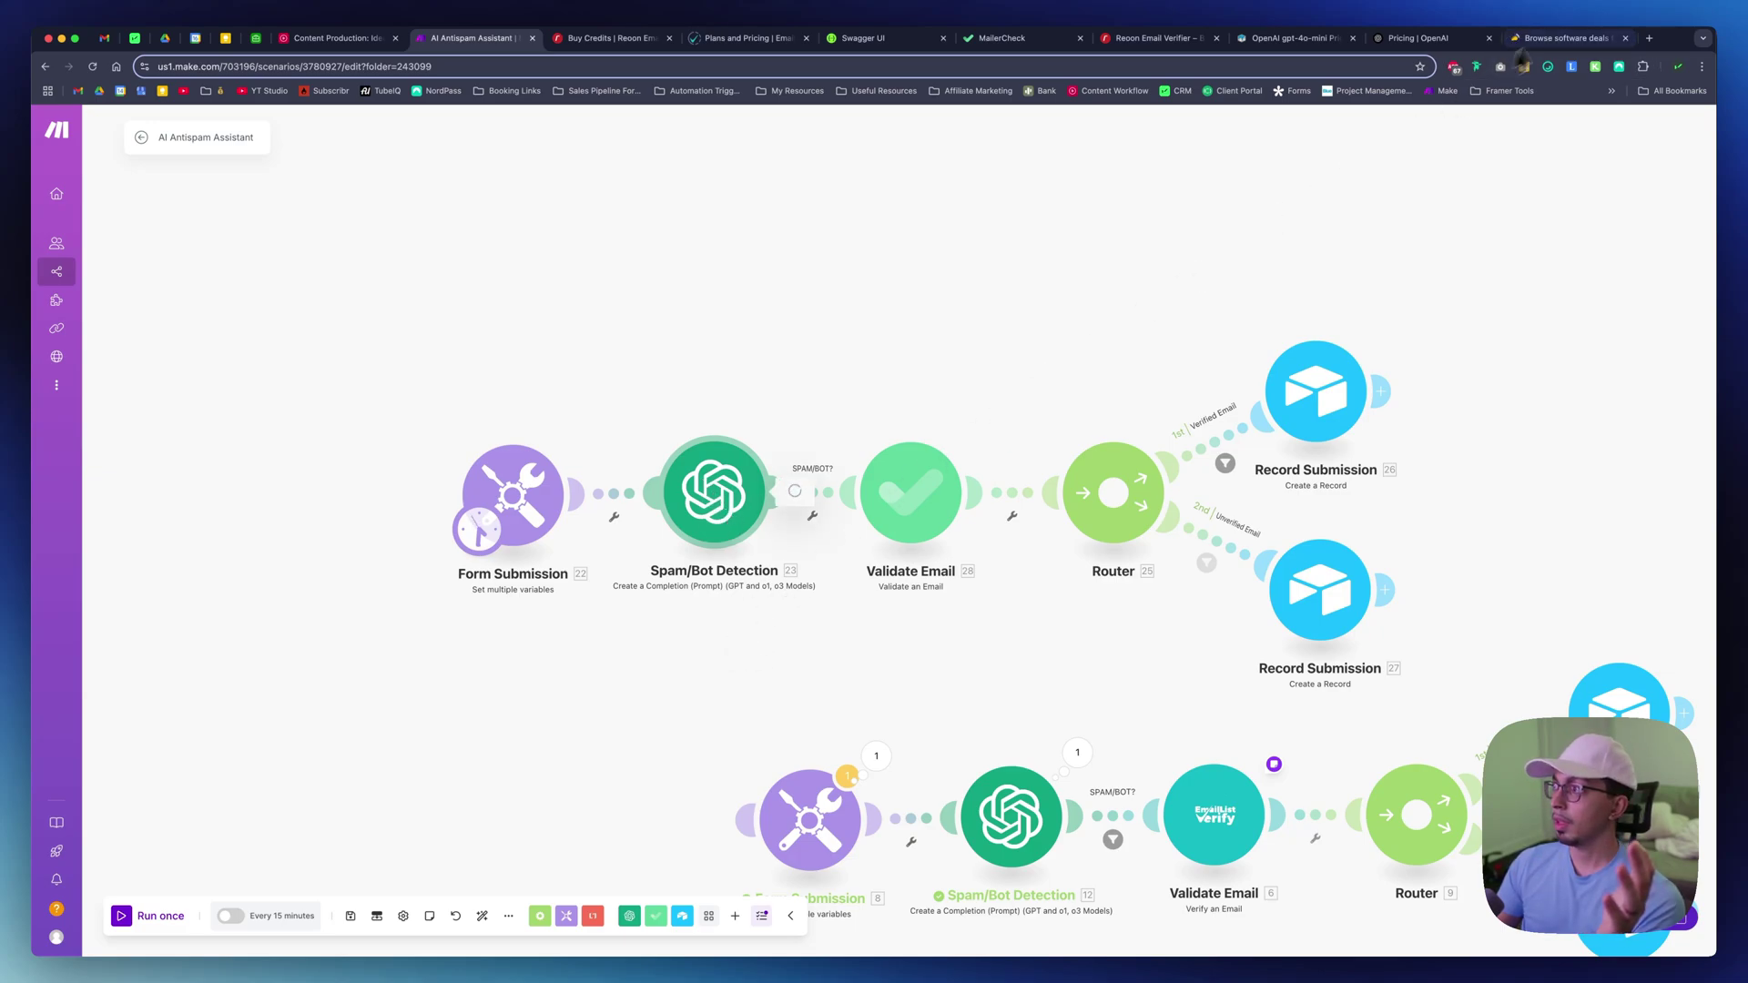
Review the upper flow's Spam/Bot Detection settings: model, system prompt, mapped user message and JSON response options
click(715, 497)
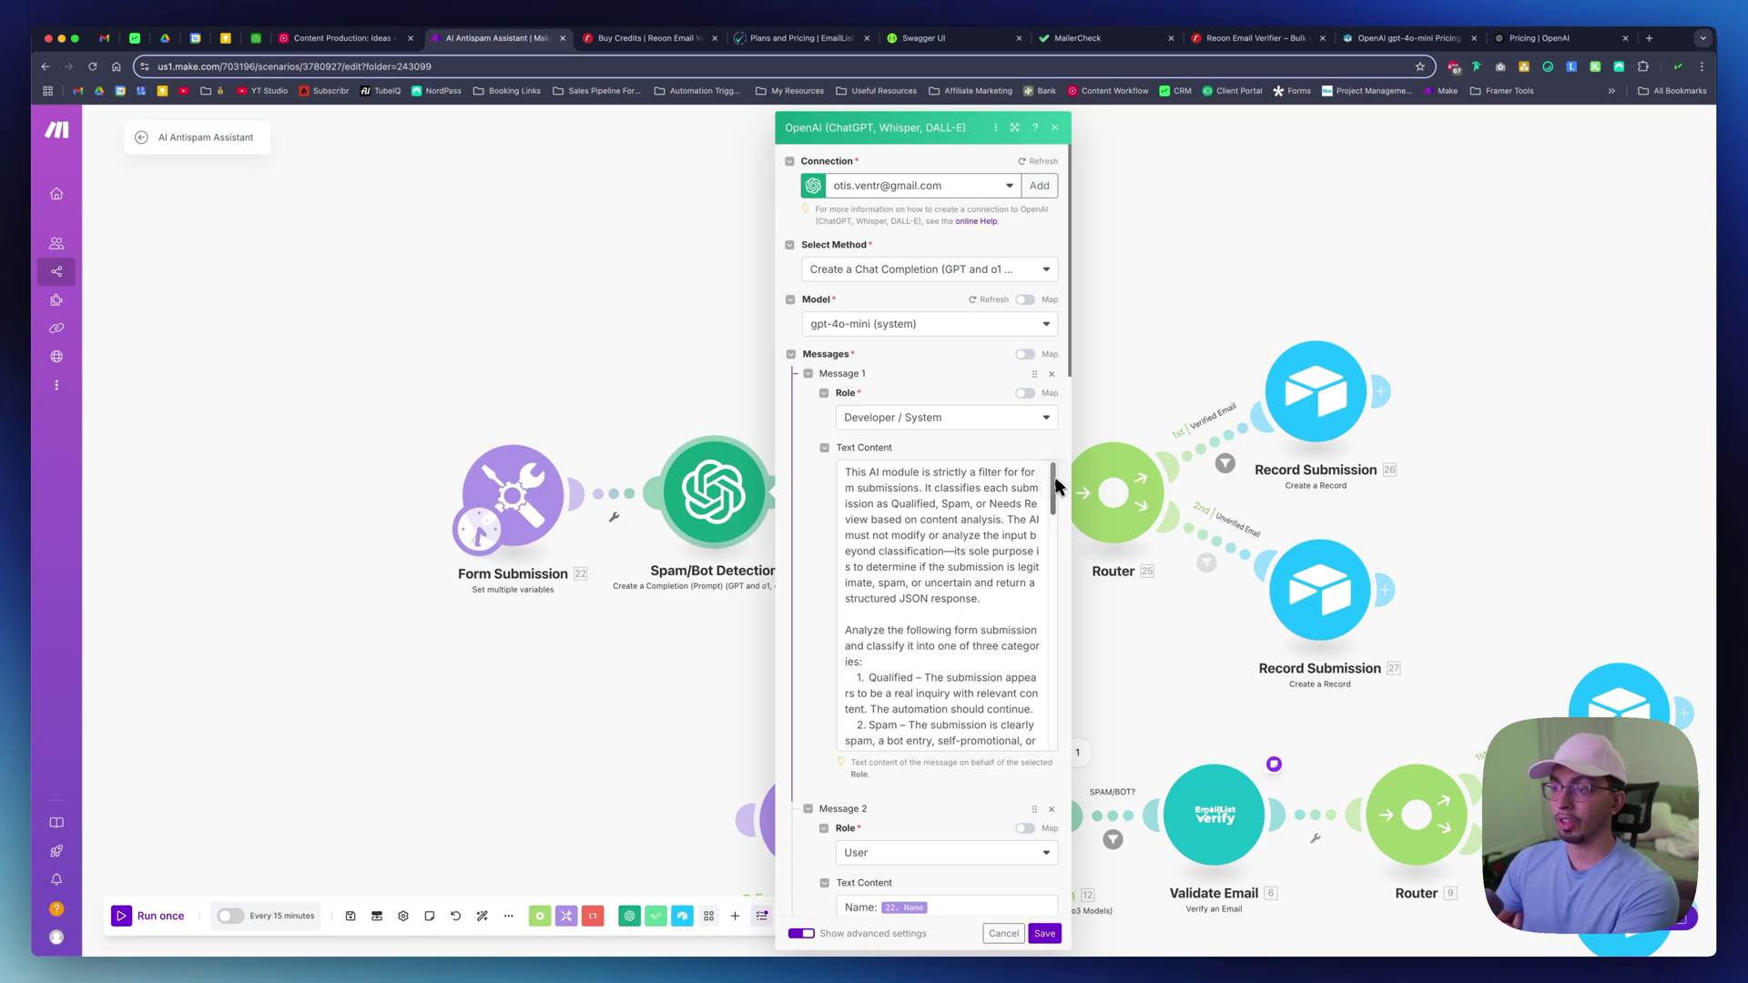
drag(1053, 491, 1020, 452)
scroll(801, 593, down, 5)
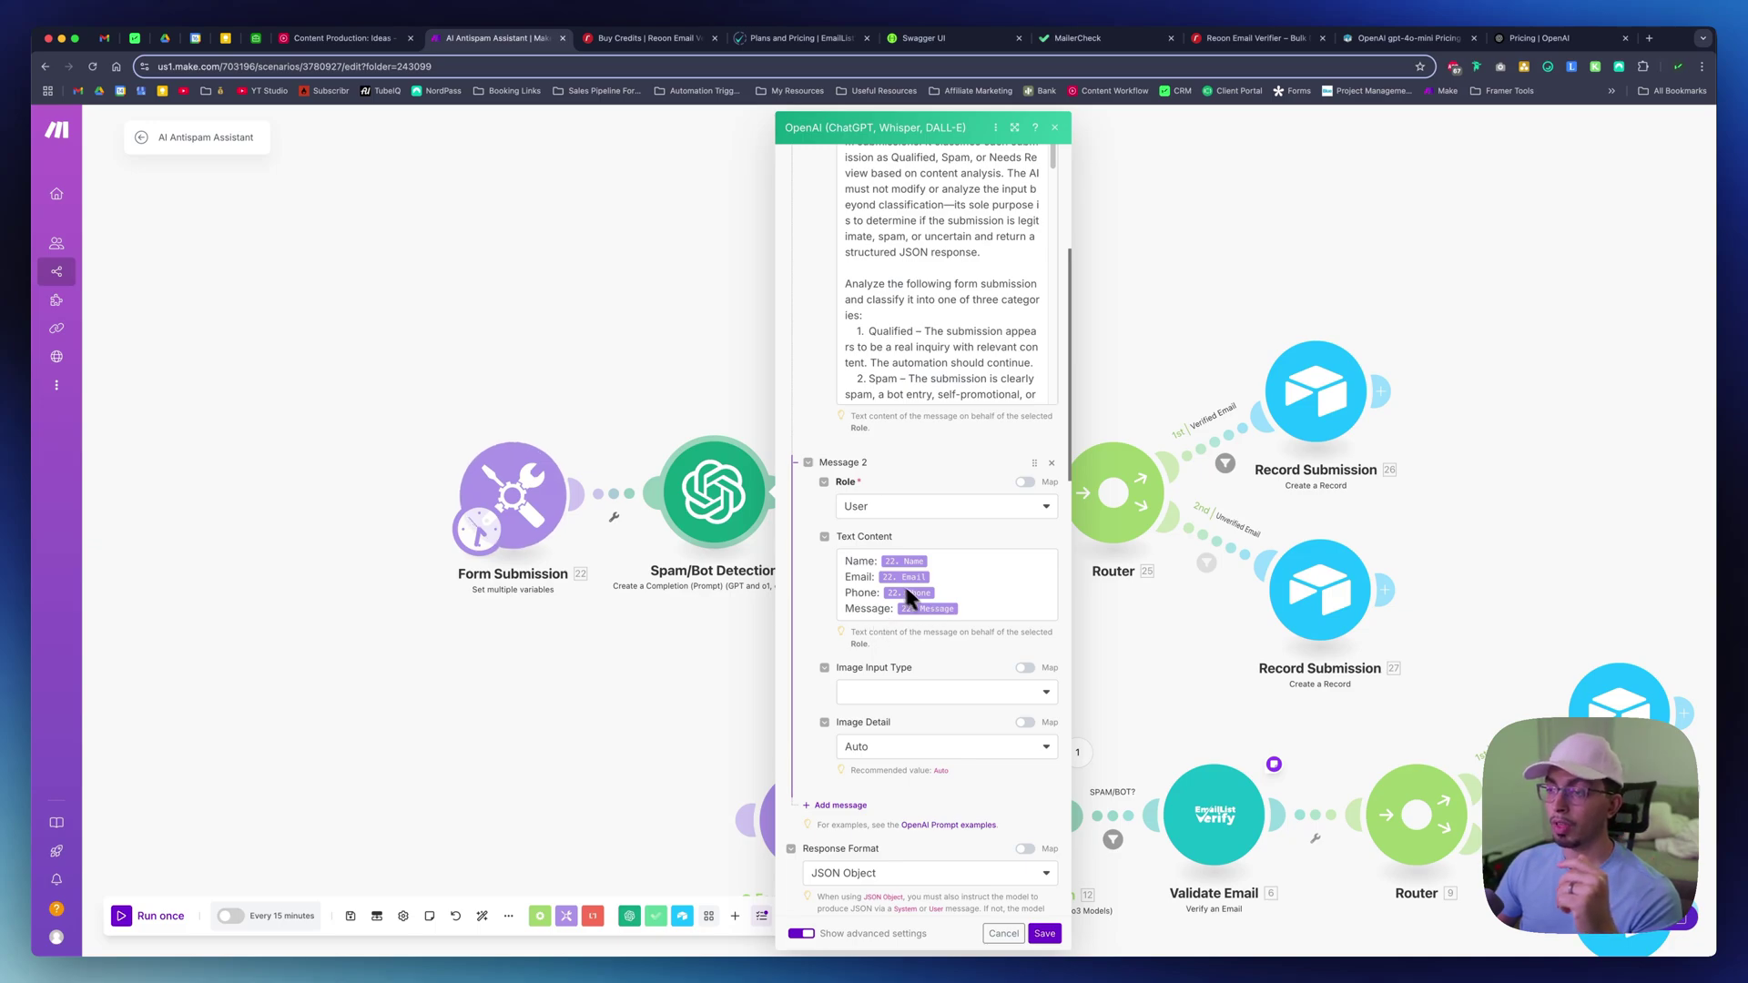
scroll(894, 590, down, 3)
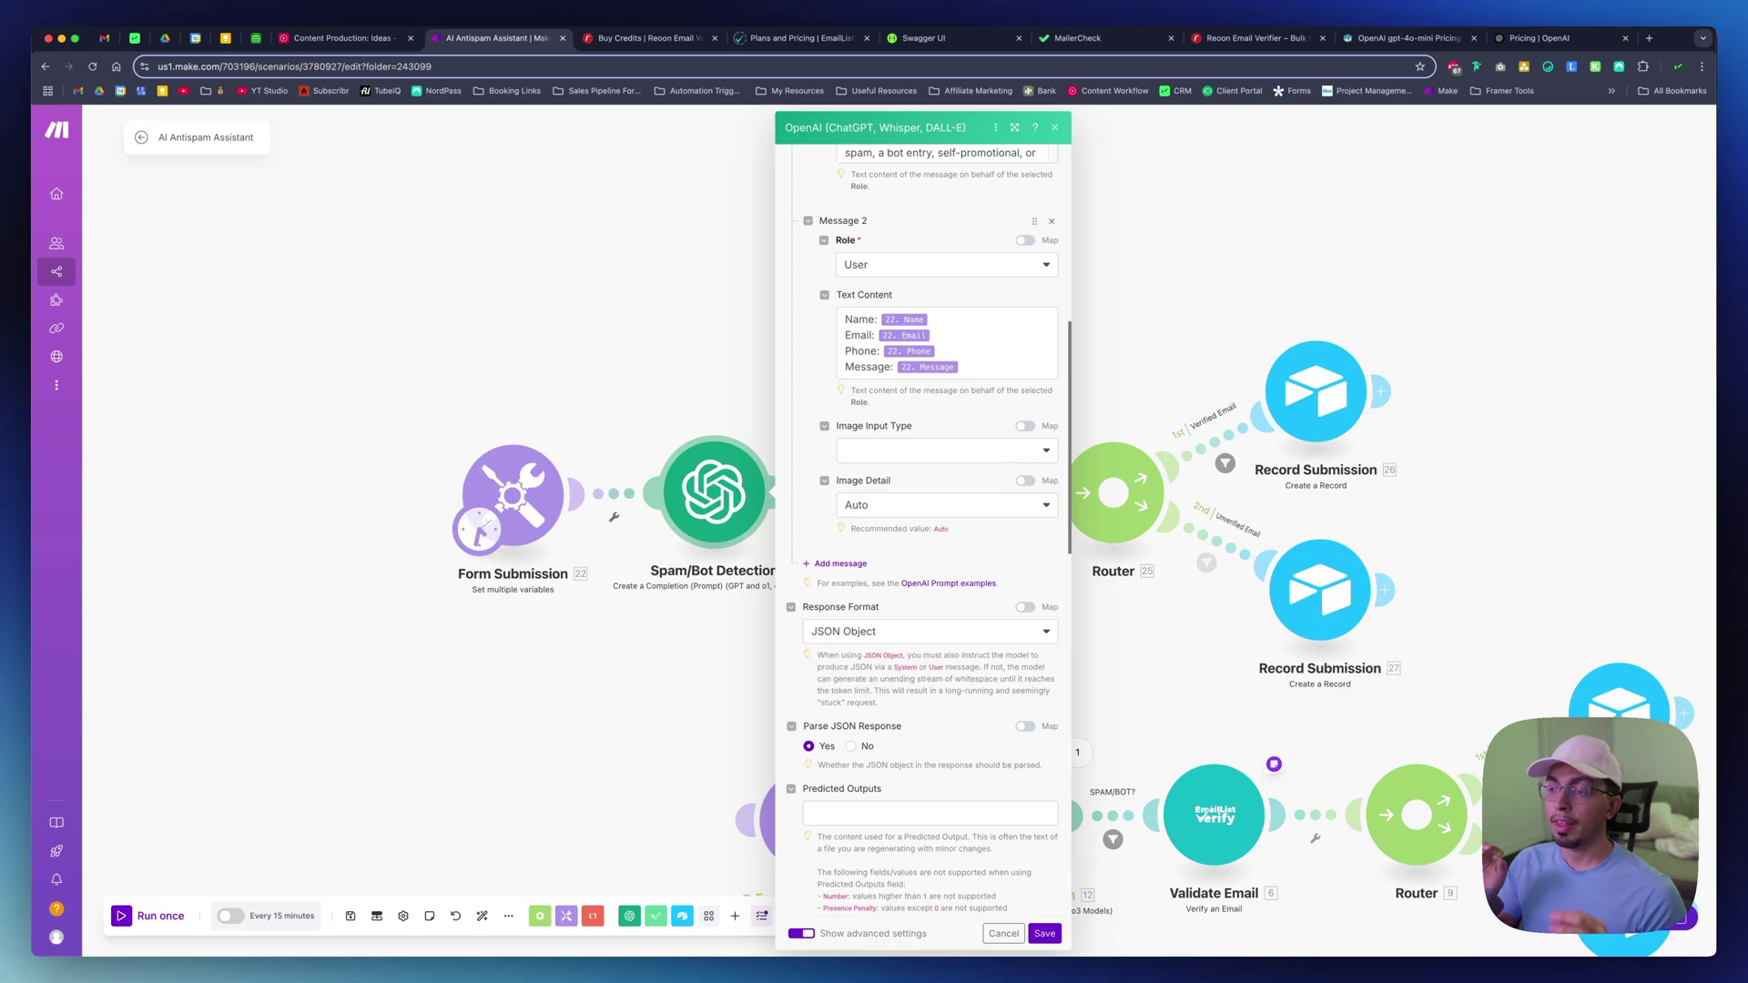
click(684, 623)
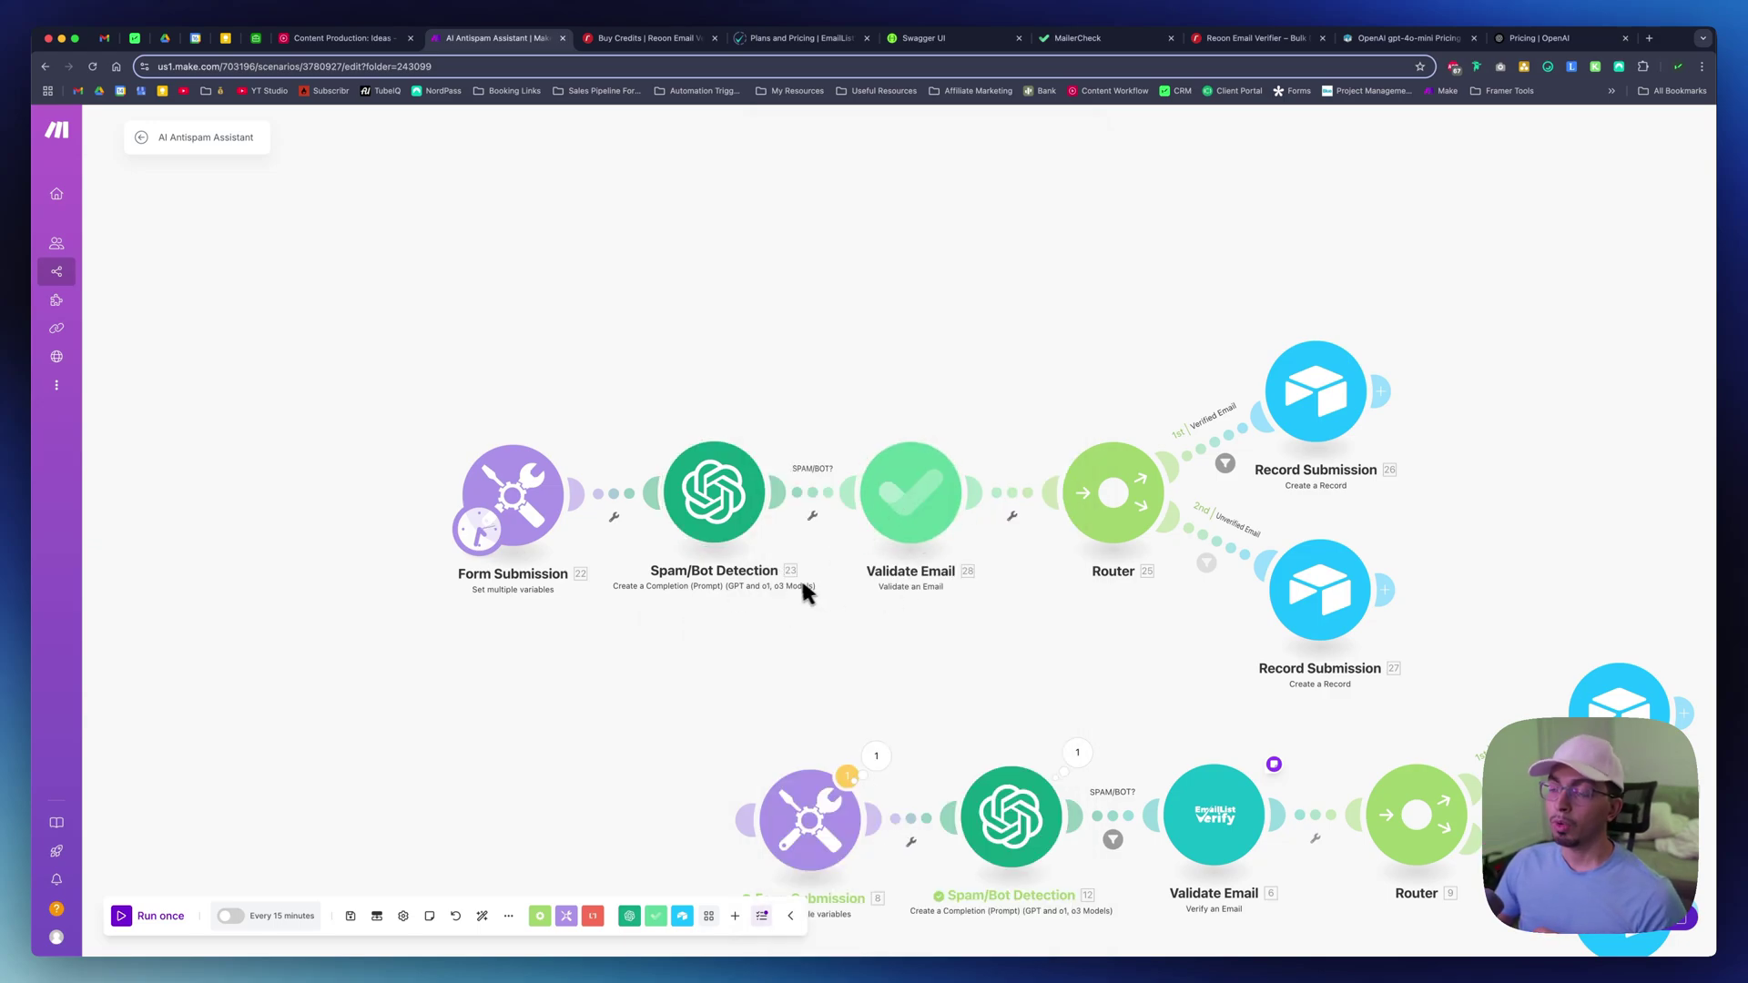
Inspect the last run's output bundle of the middle flow's Form Submission module
scroll(947, 620, right, 2)
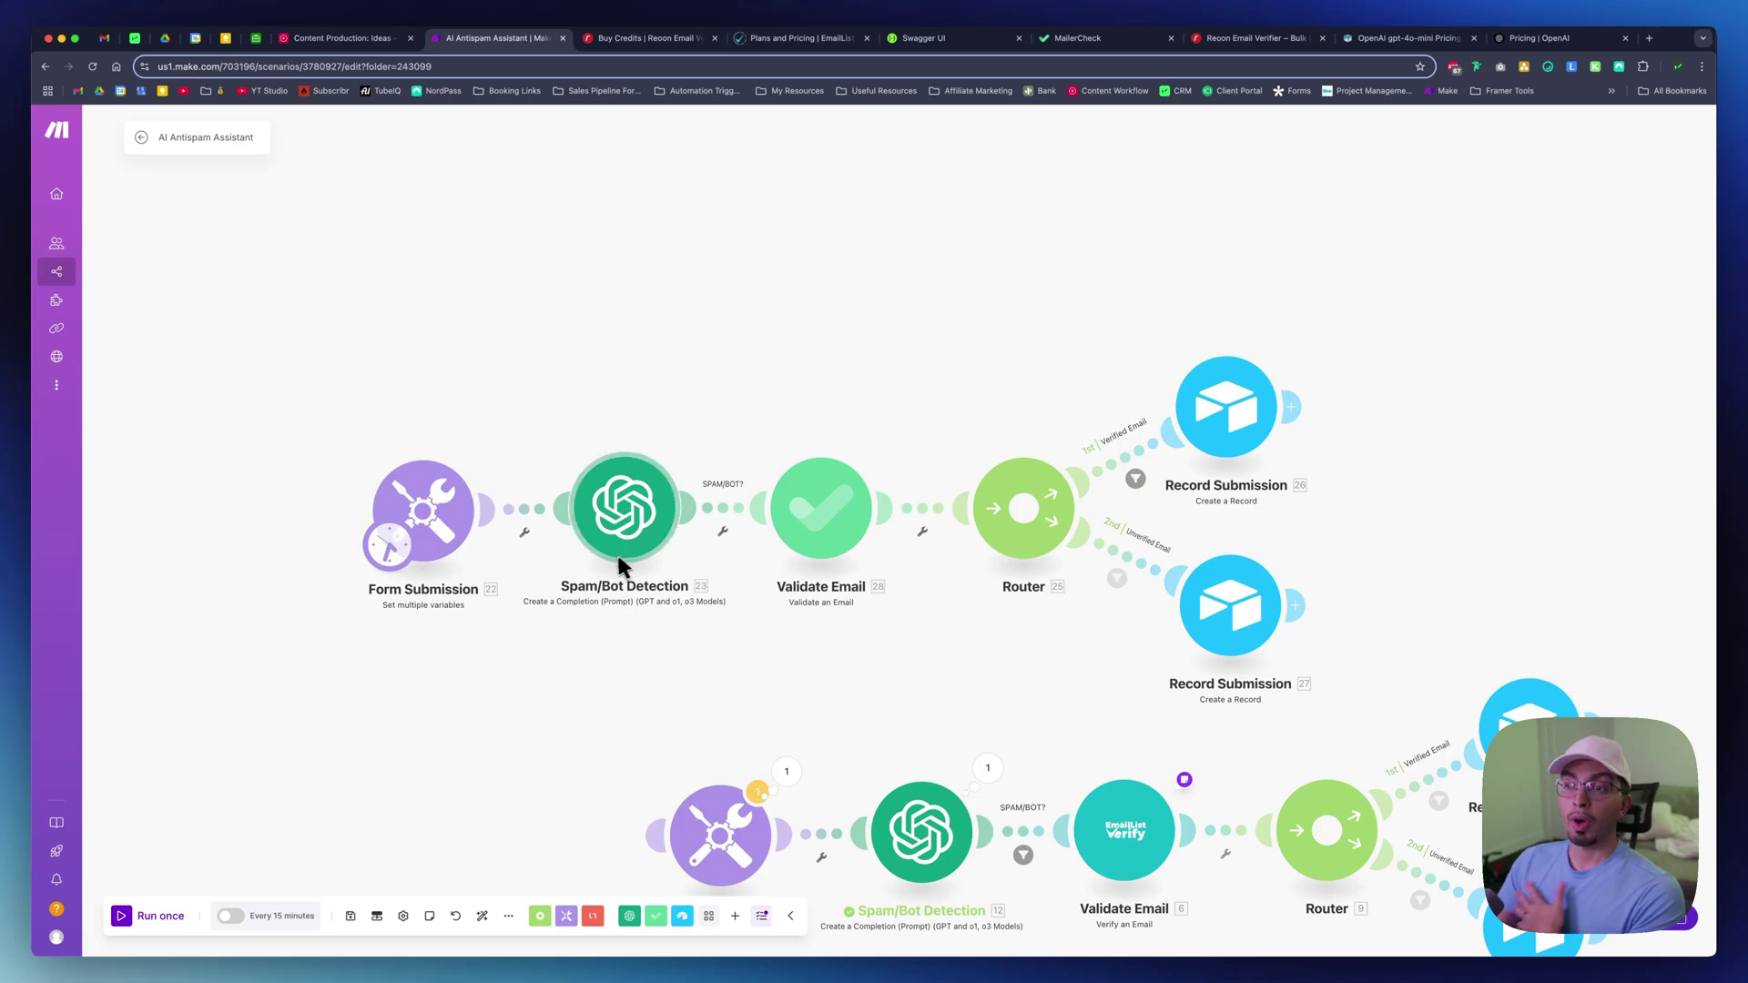
scroll(688, 671, down, 3)
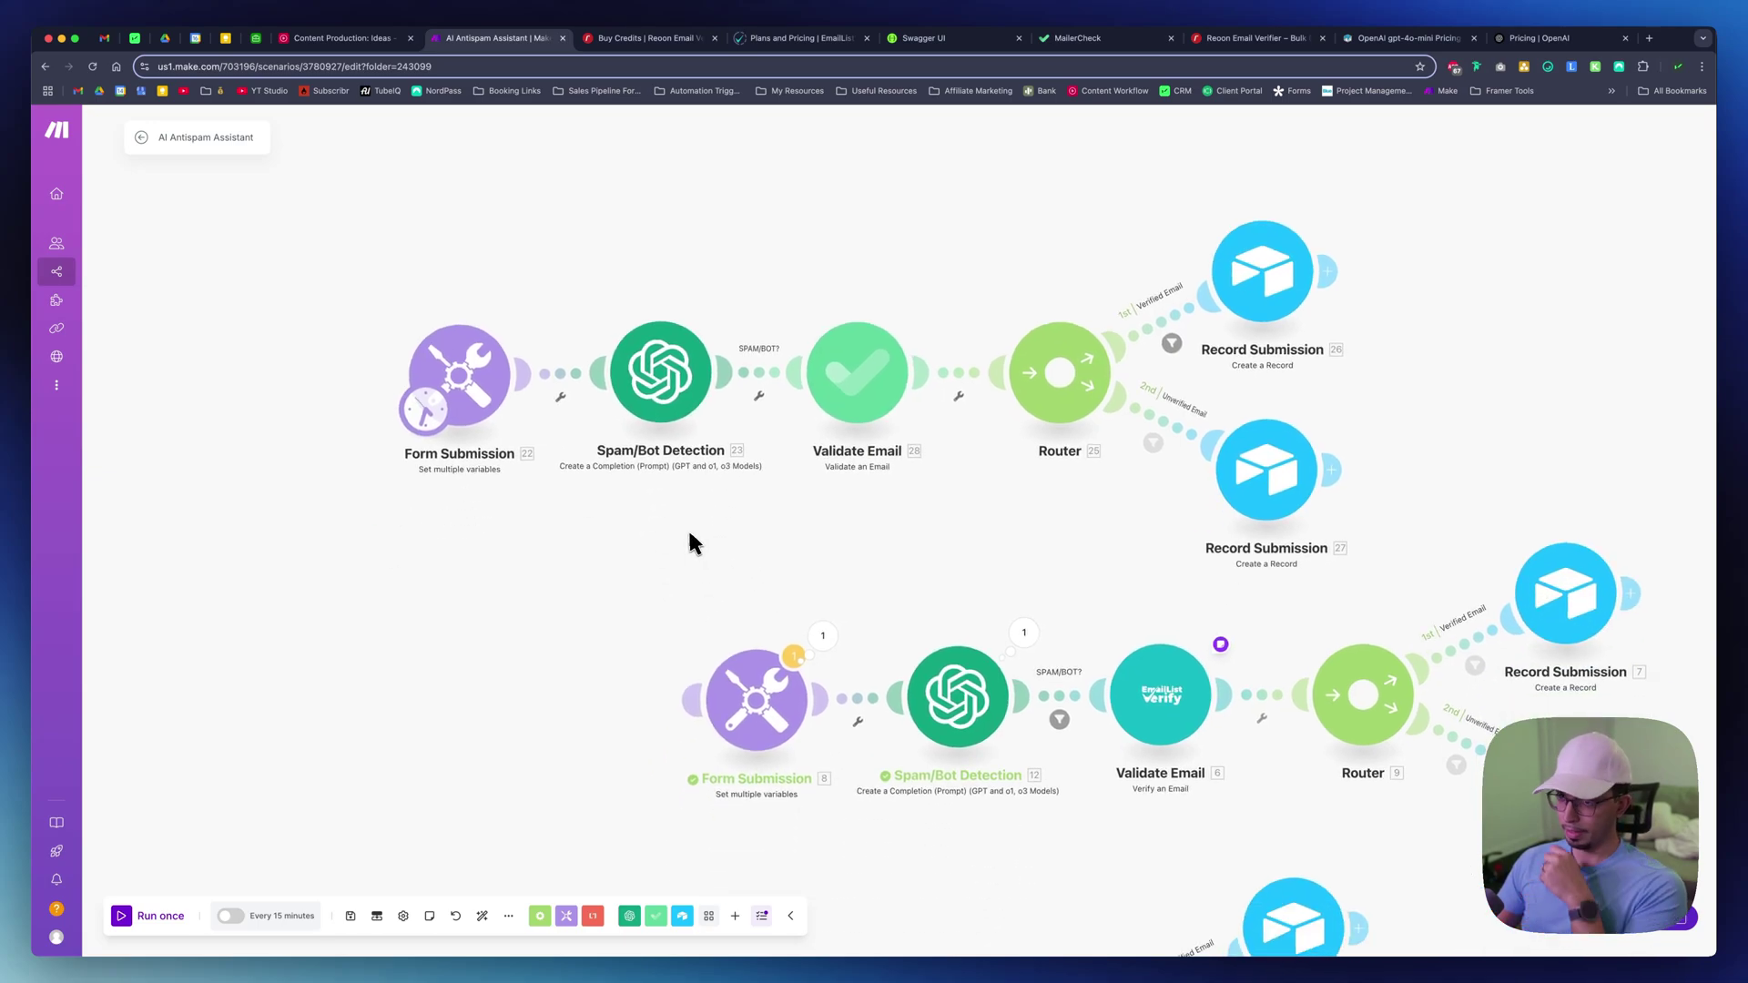
scroll(689, 544, down, 3)
scroll(689, 544, right, 4)
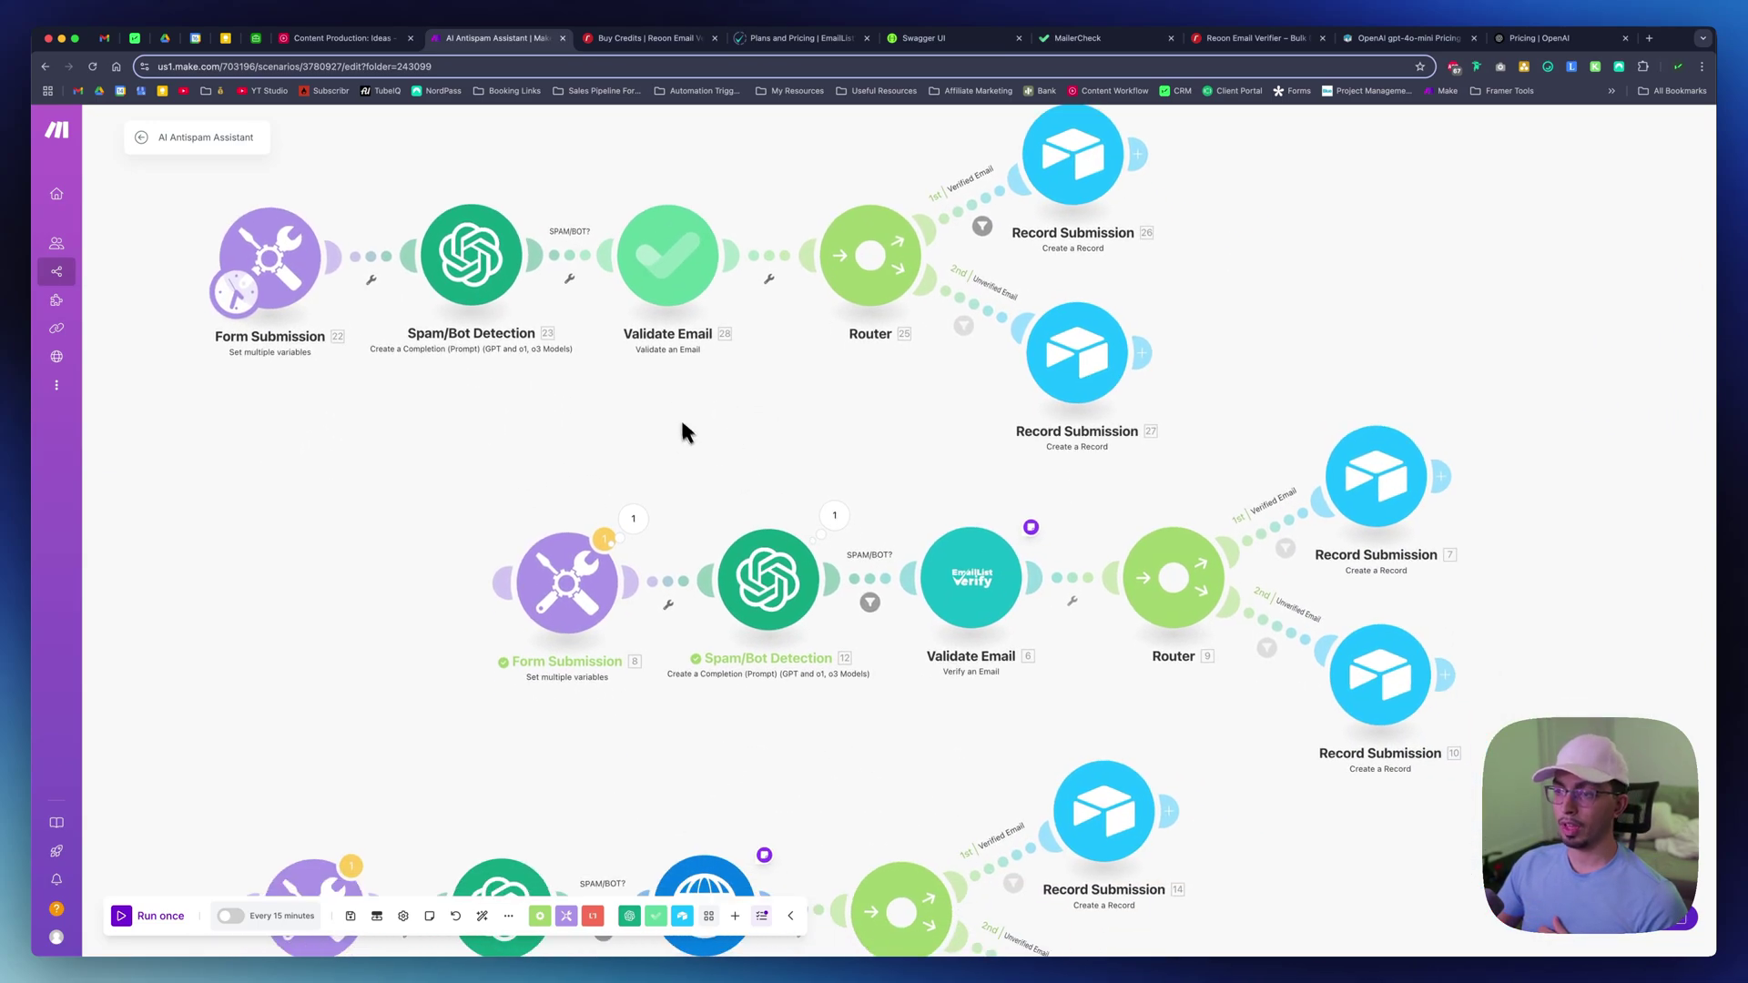
drag(682, 424, 709, 385)
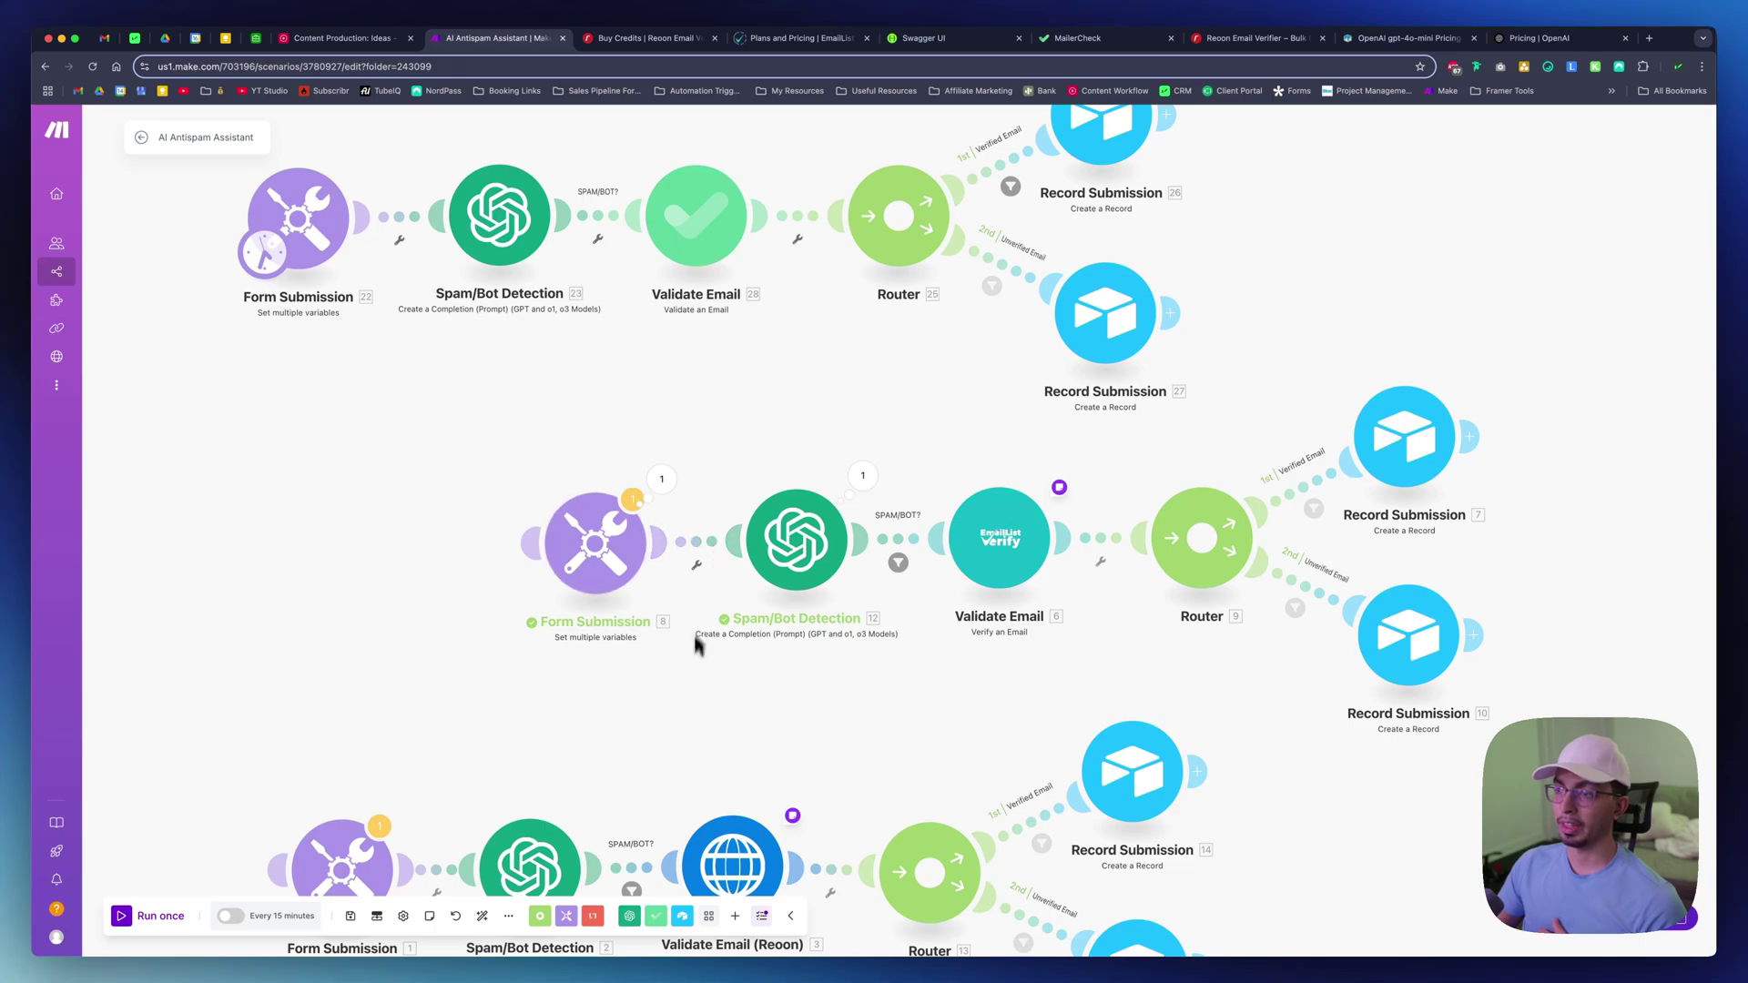
scroll(694, 644, left, 2)
scroll(694, 644, down, 1)
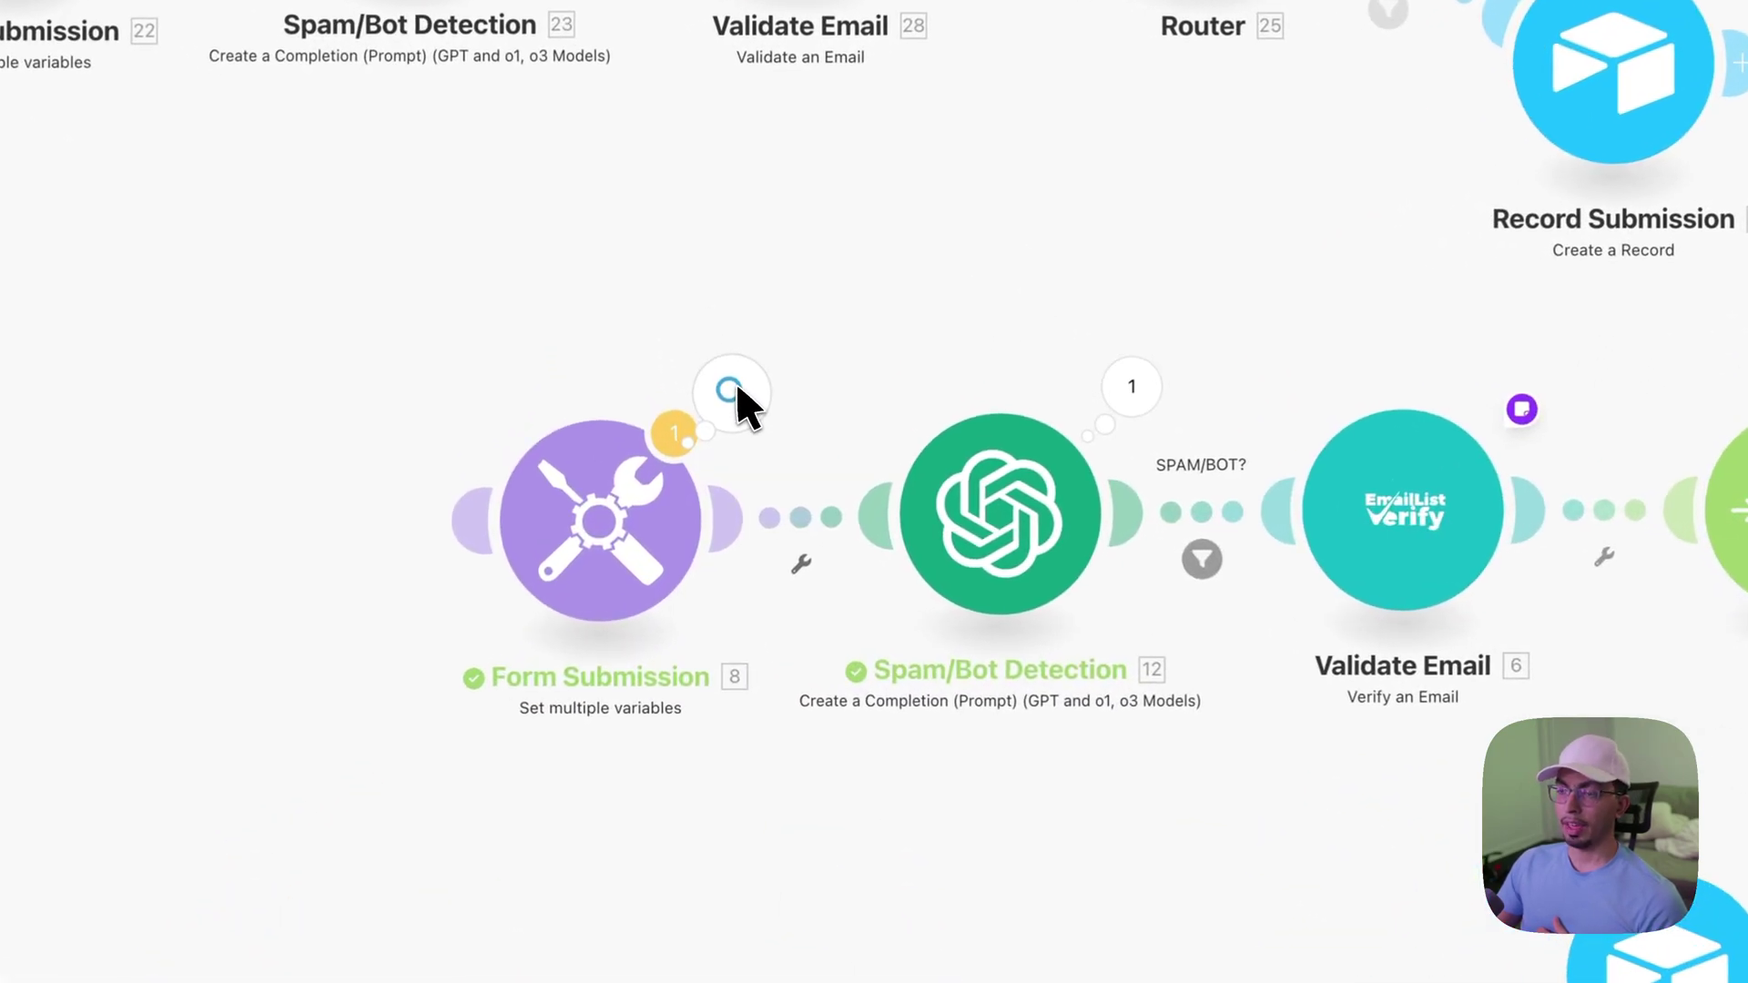
click(707, 455)
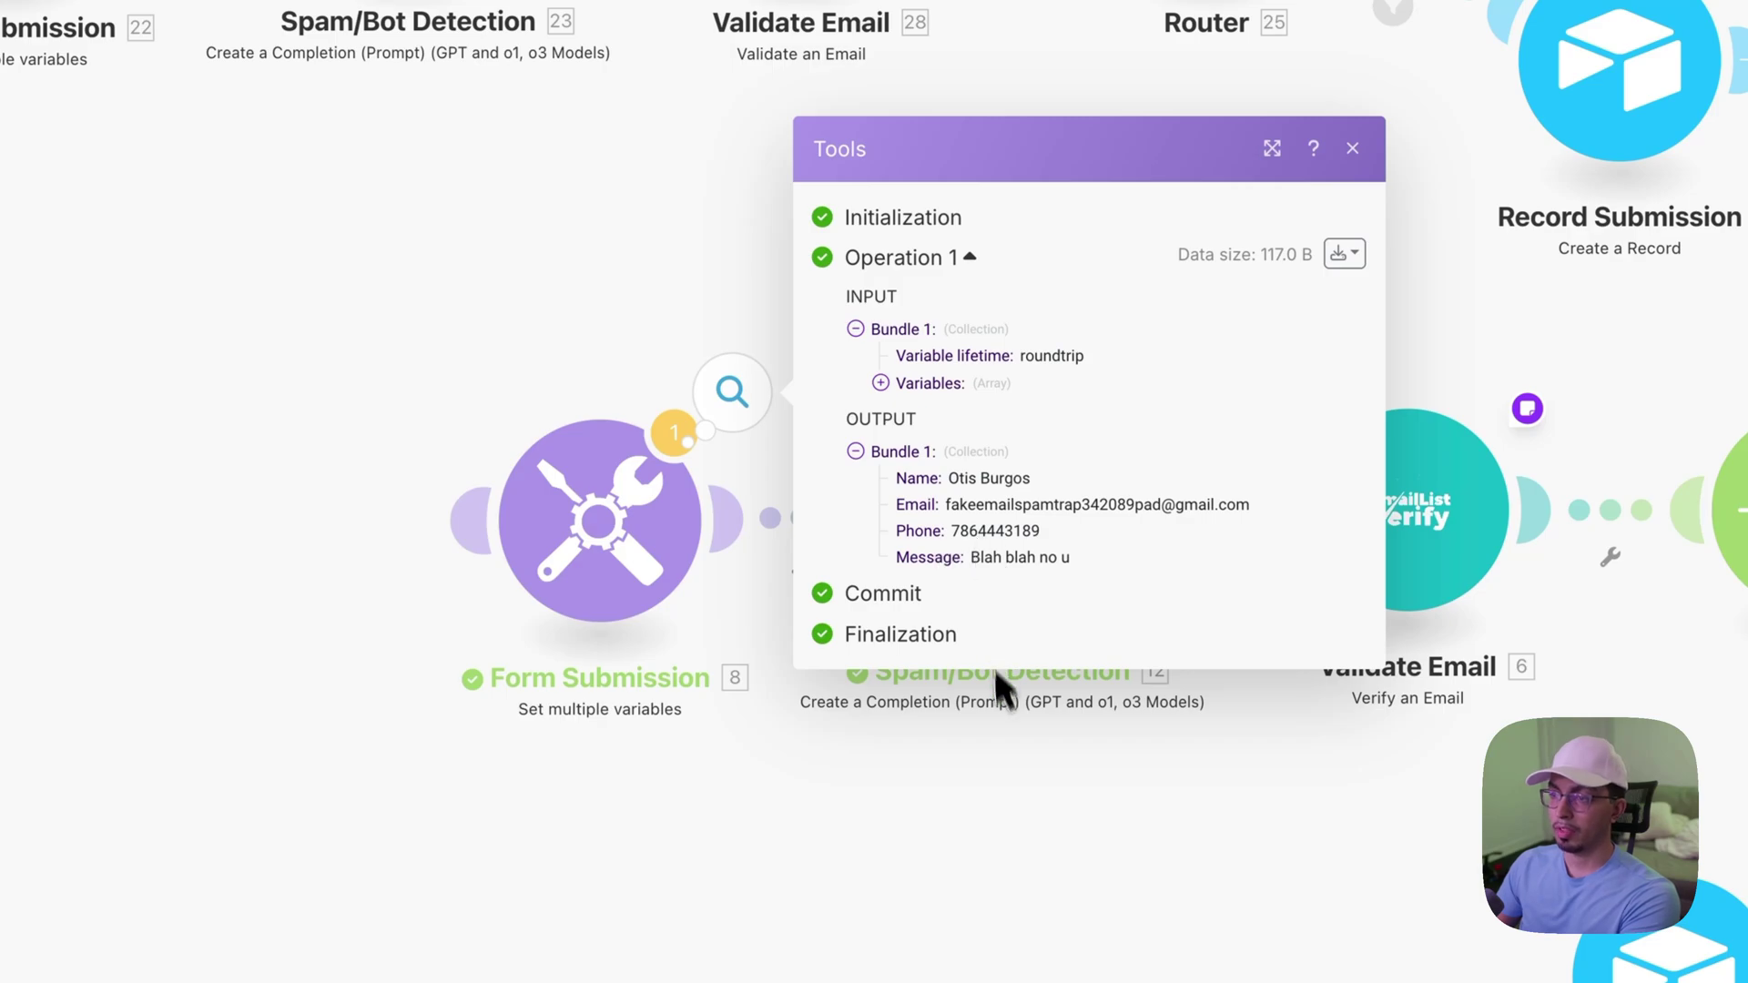
click(1020, 715)
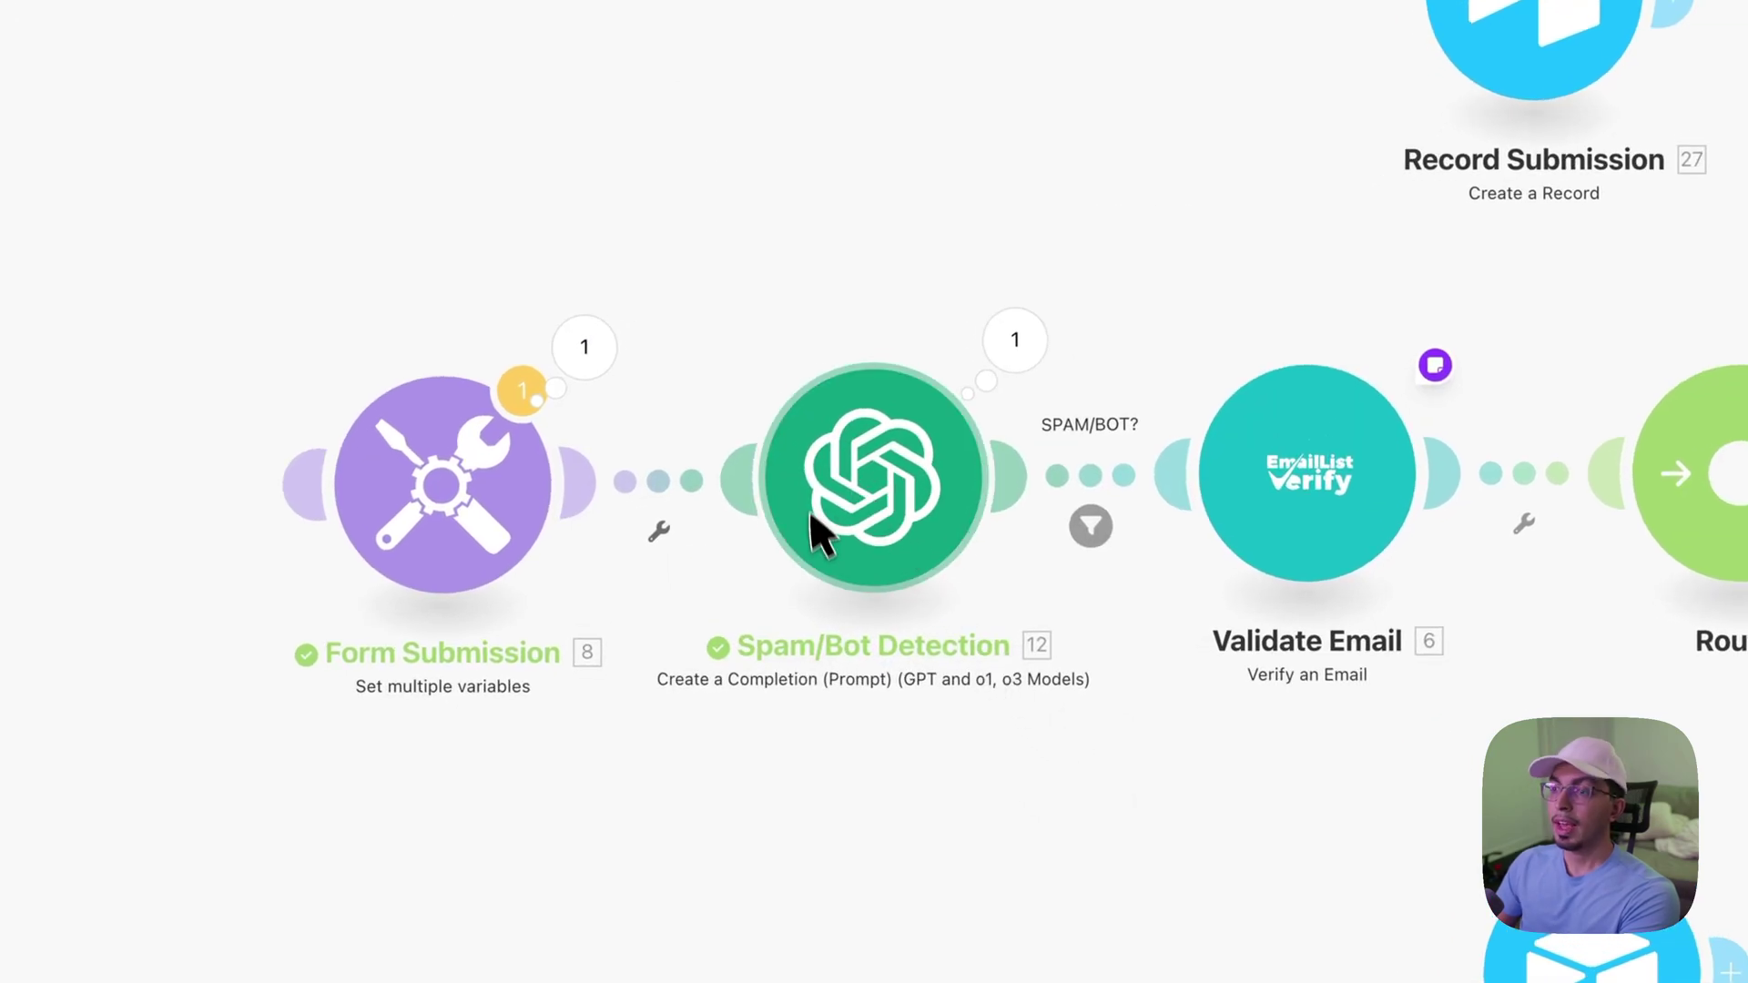
Open the middle flow's Spam/Bot Detection run output and expand its Result collection
click(1018, 360)
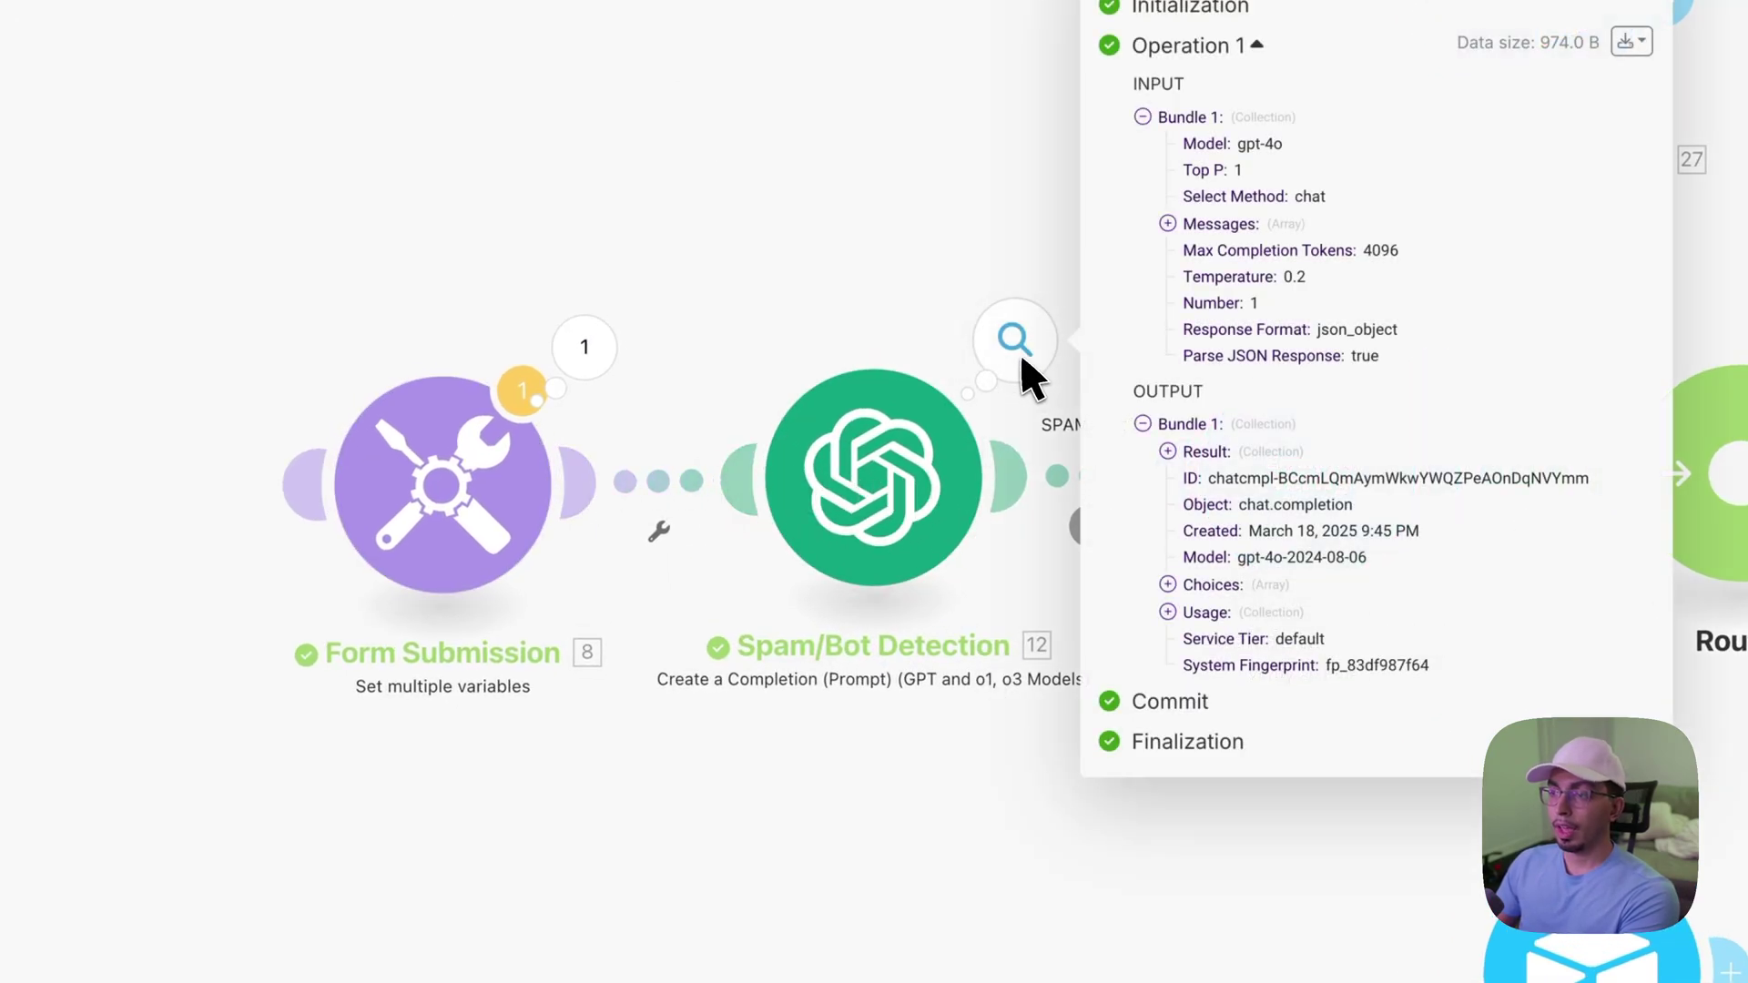
click(1206, 452)
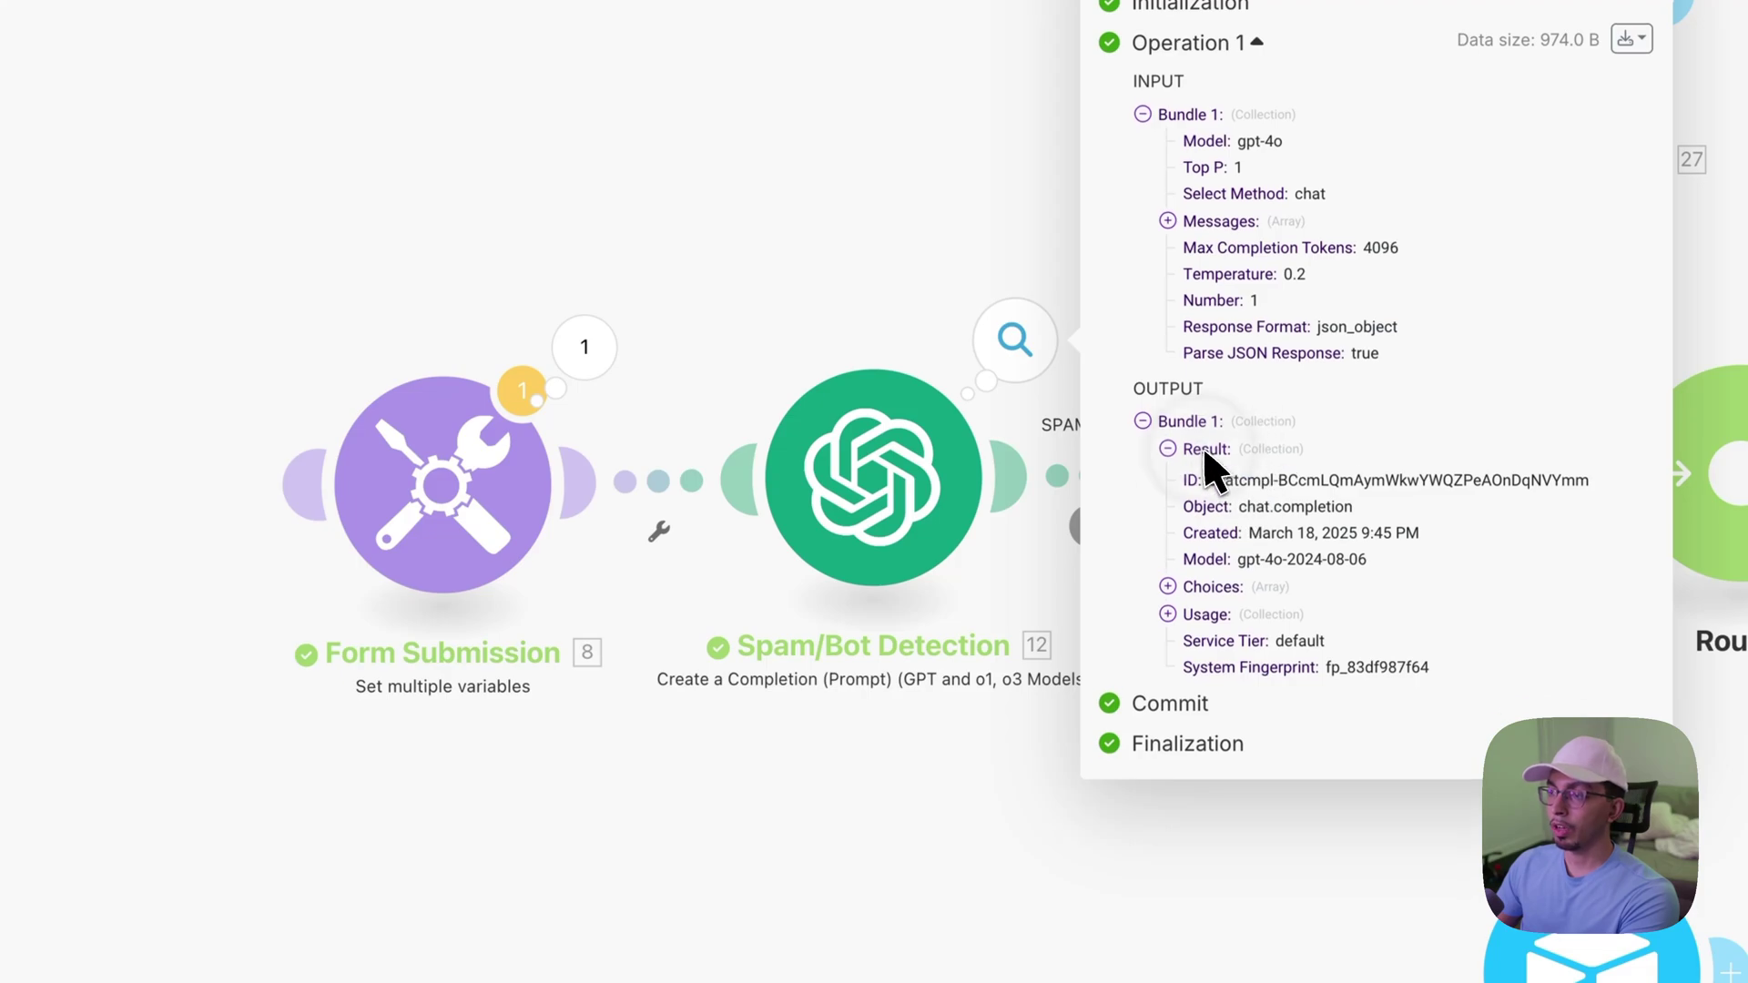
click(591, 351)
Make the middle flow's Form Submission the scenario's starting module and review its variables
click(558, 453)
click(535, 514)
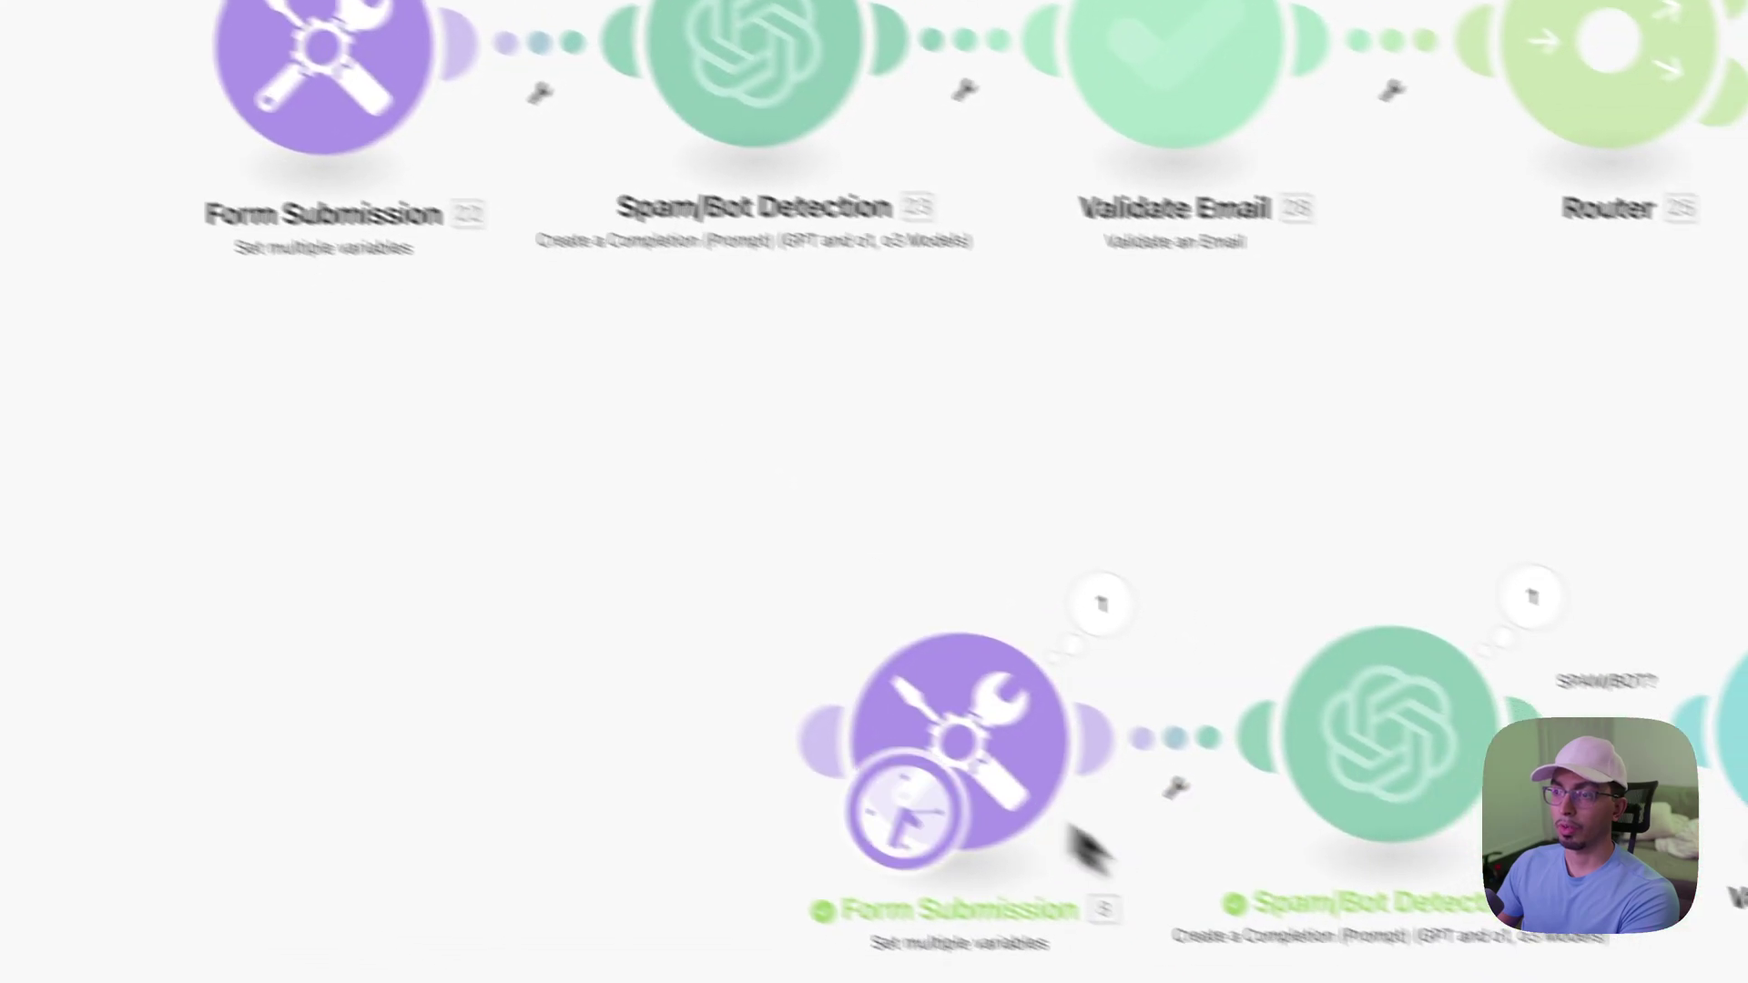
click(685, 446)
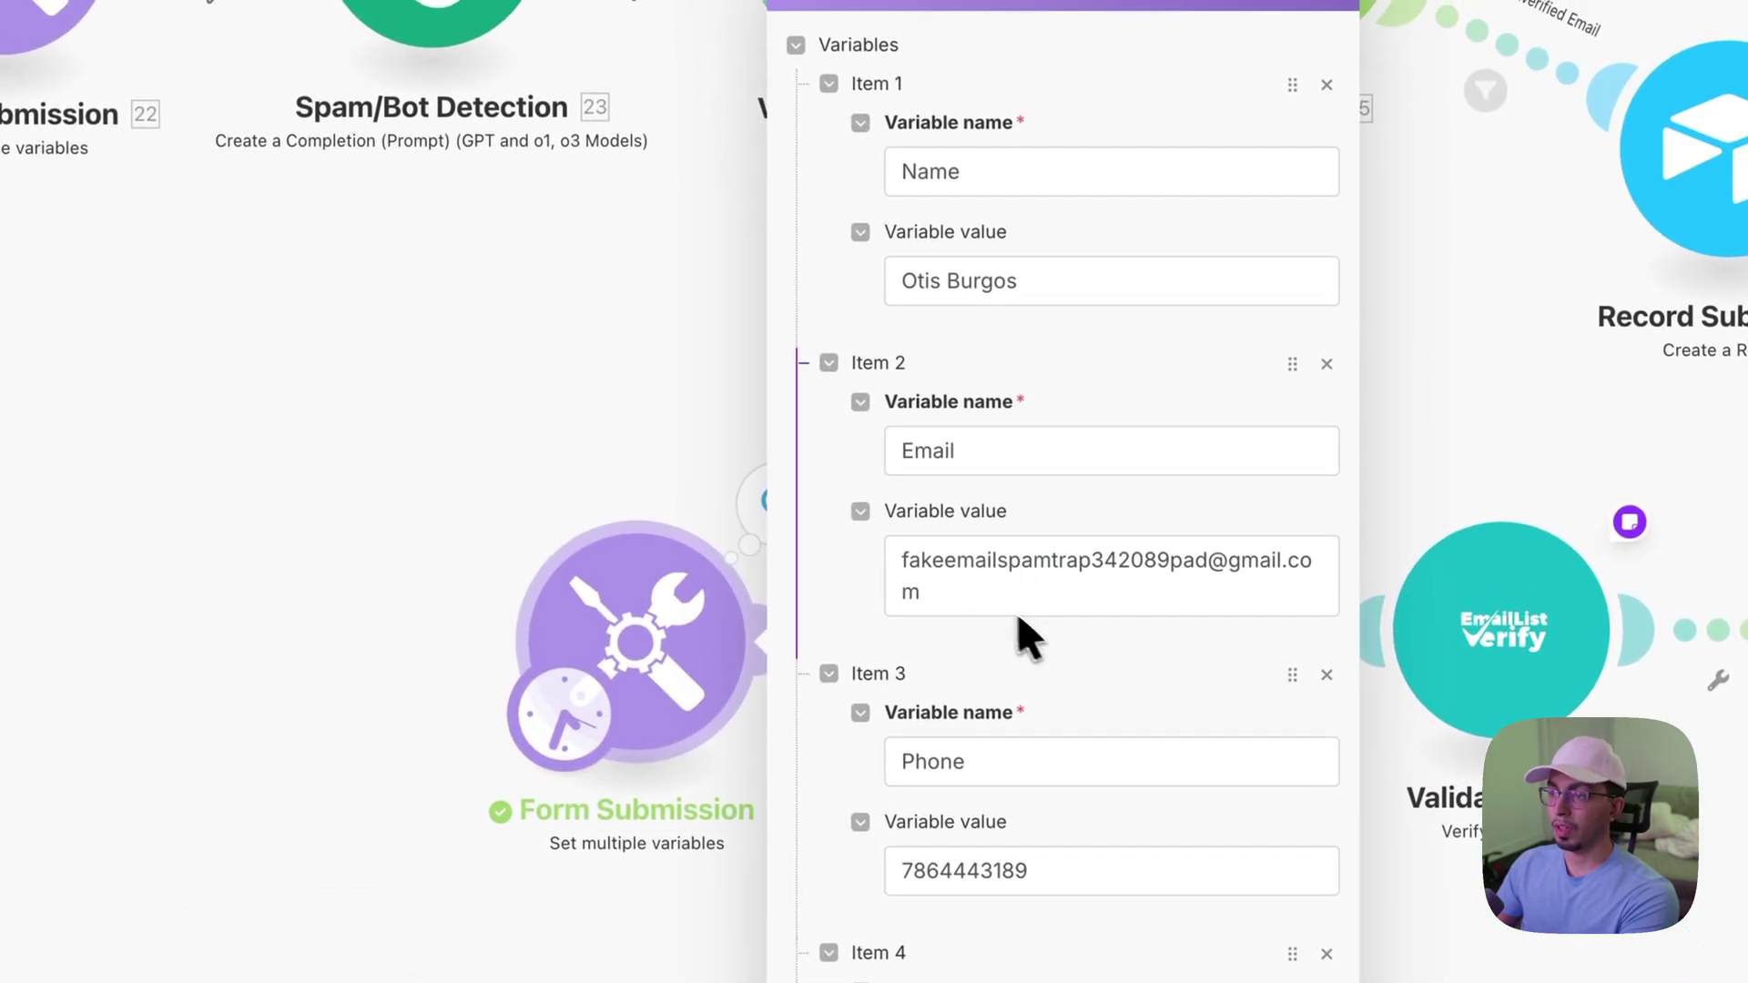
click(674, 488)
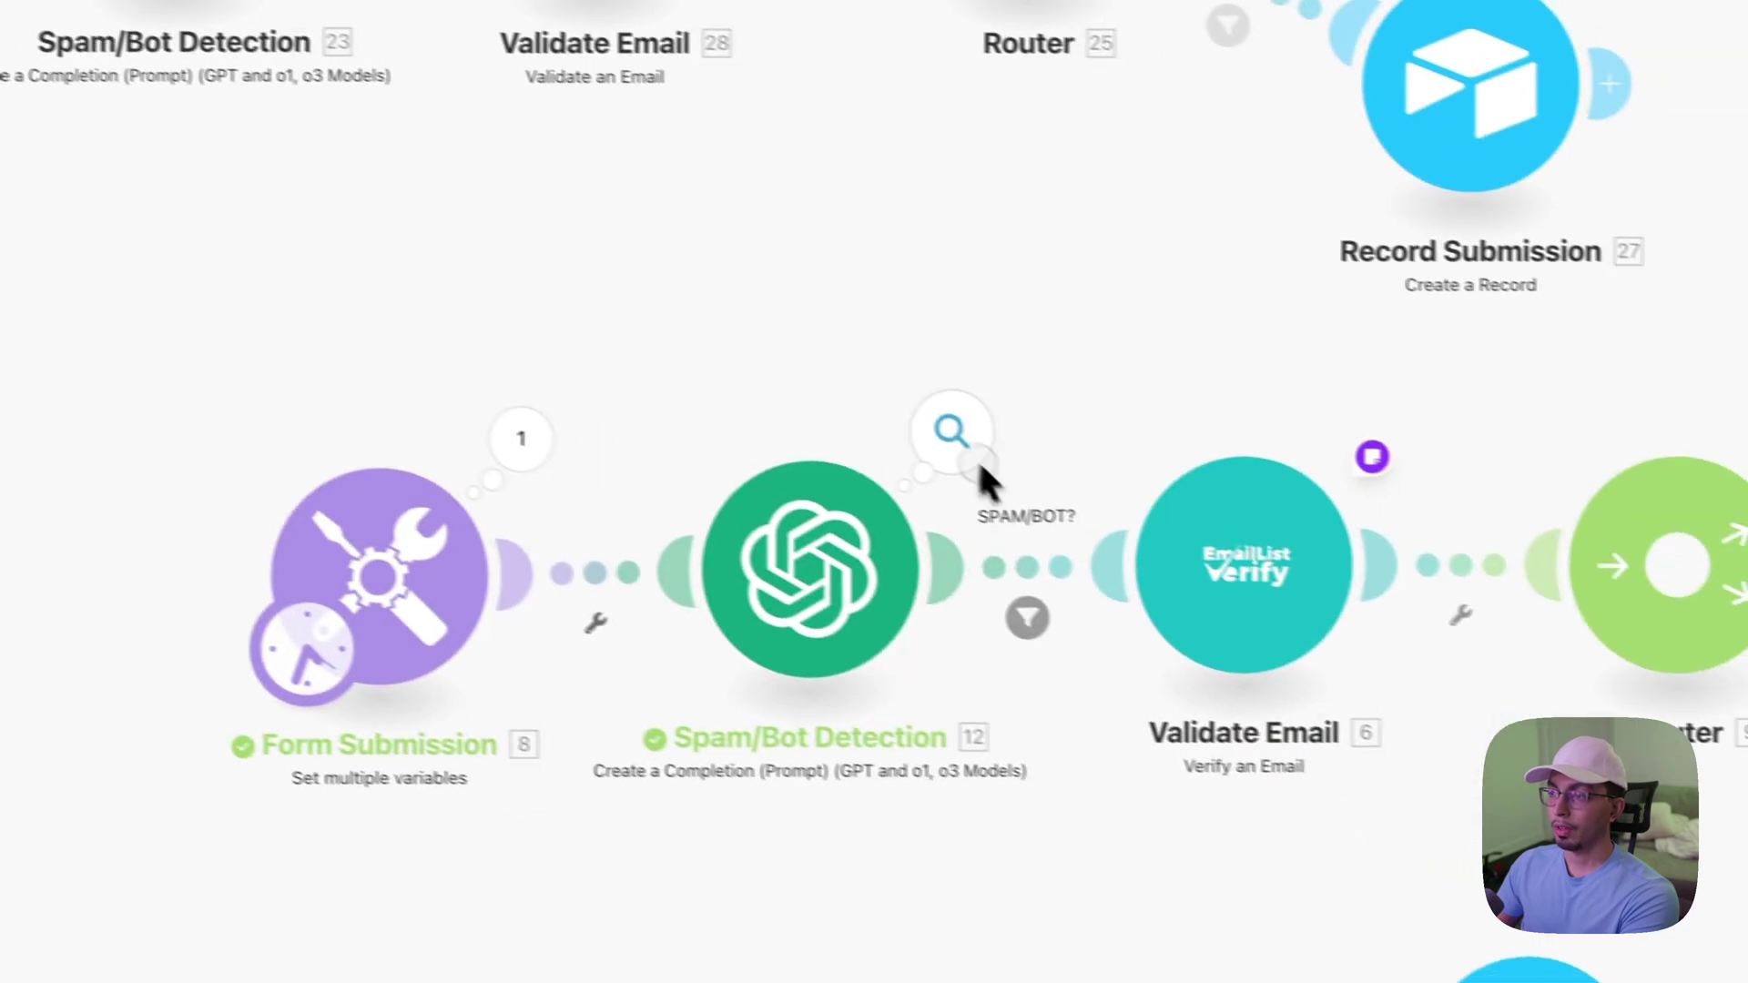
Examine the classification, confidence score and reason in the middle flow's Spam/Bot Detection result
click(1209, 496)
click(1074, 536)
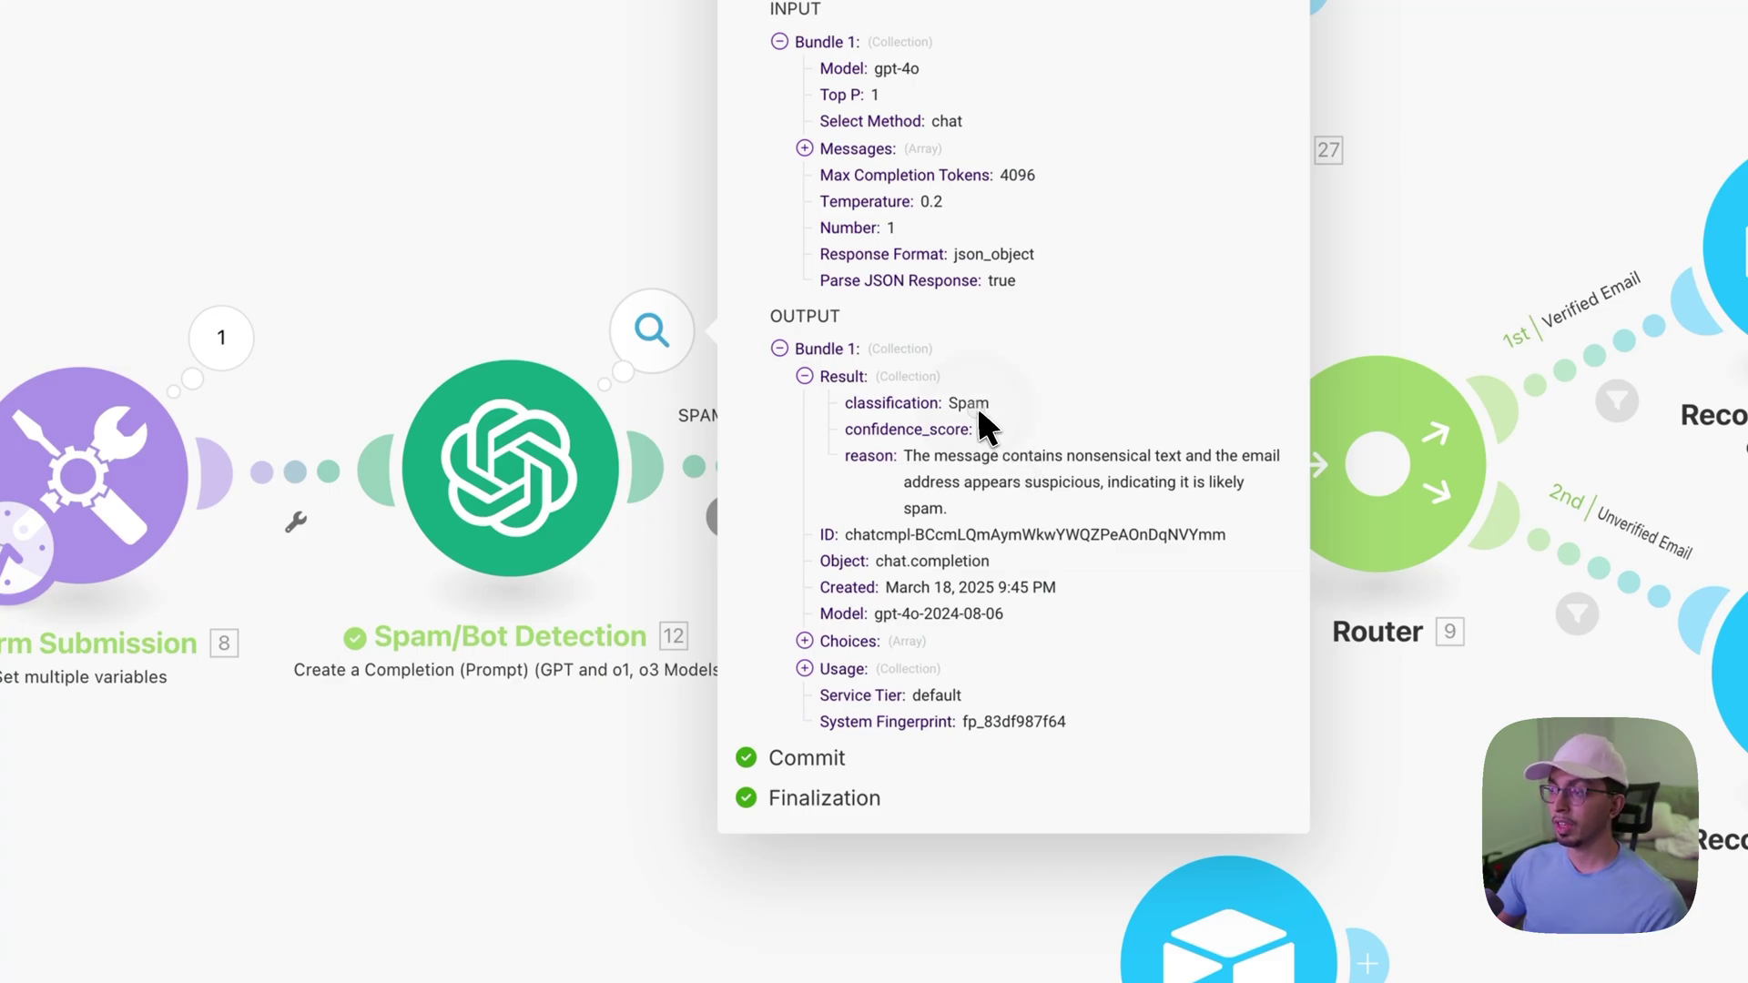
click(547, 289)
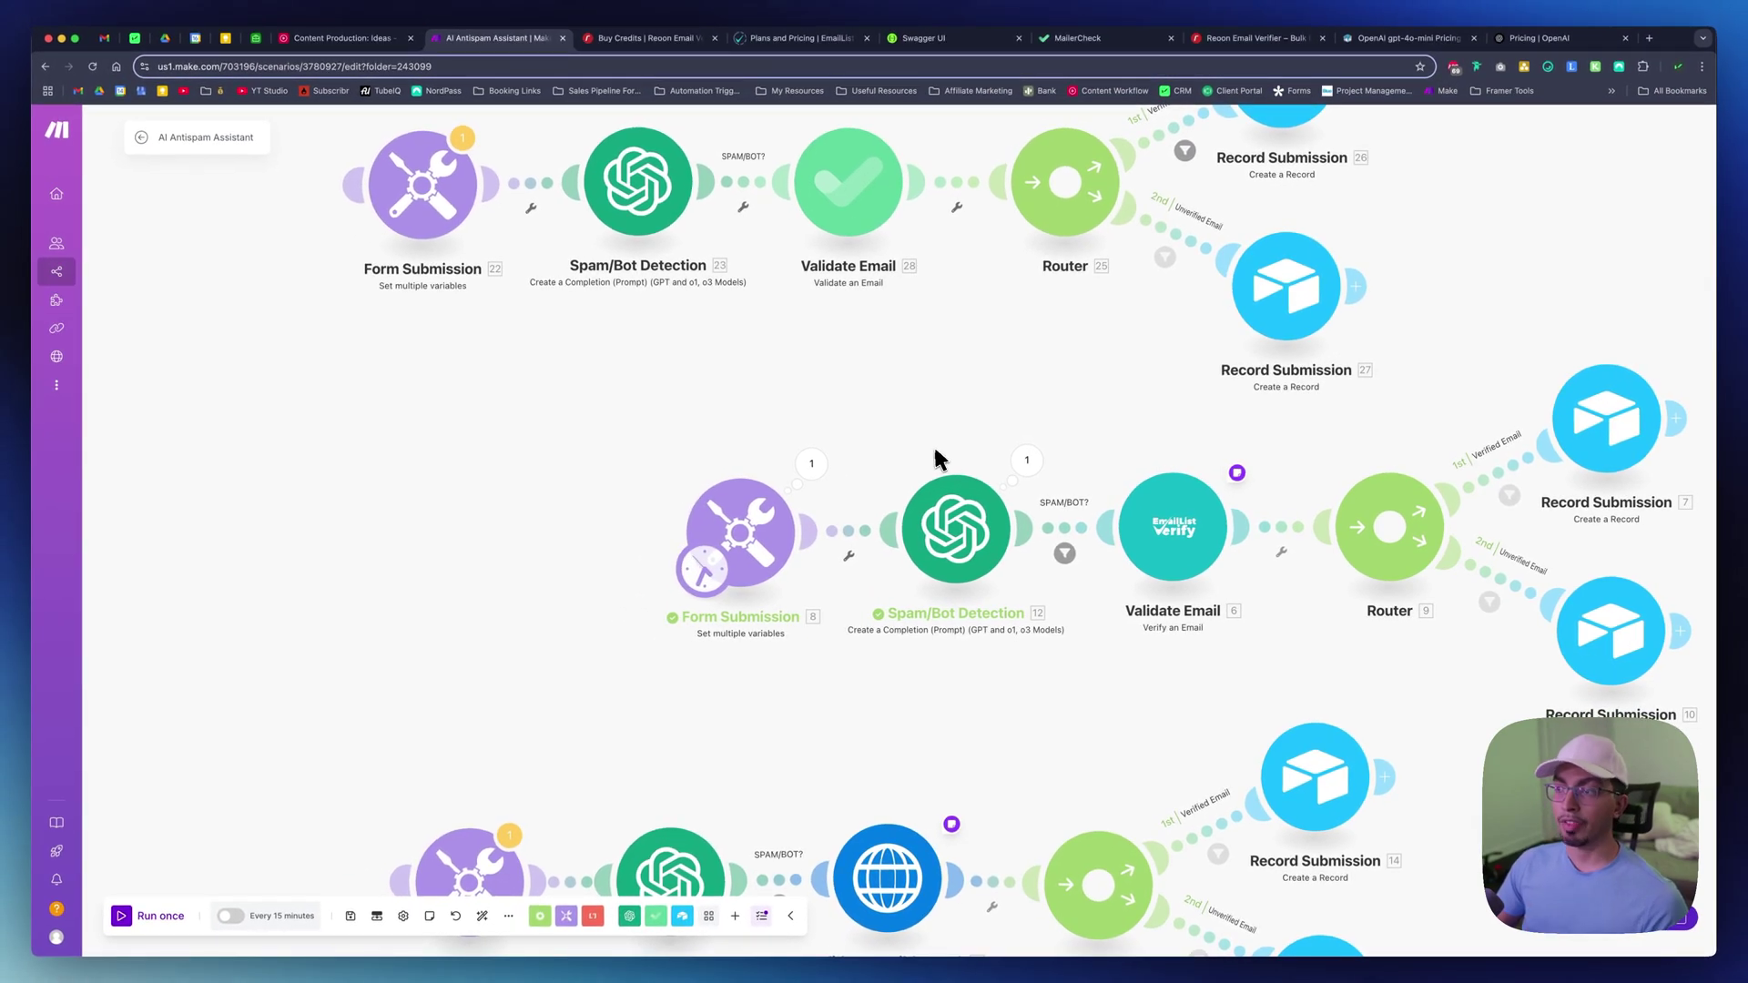
Look over the three antispam flows on the canvas and compare their Validate Email modules and router branches
scroll(928, 449, right, 4)
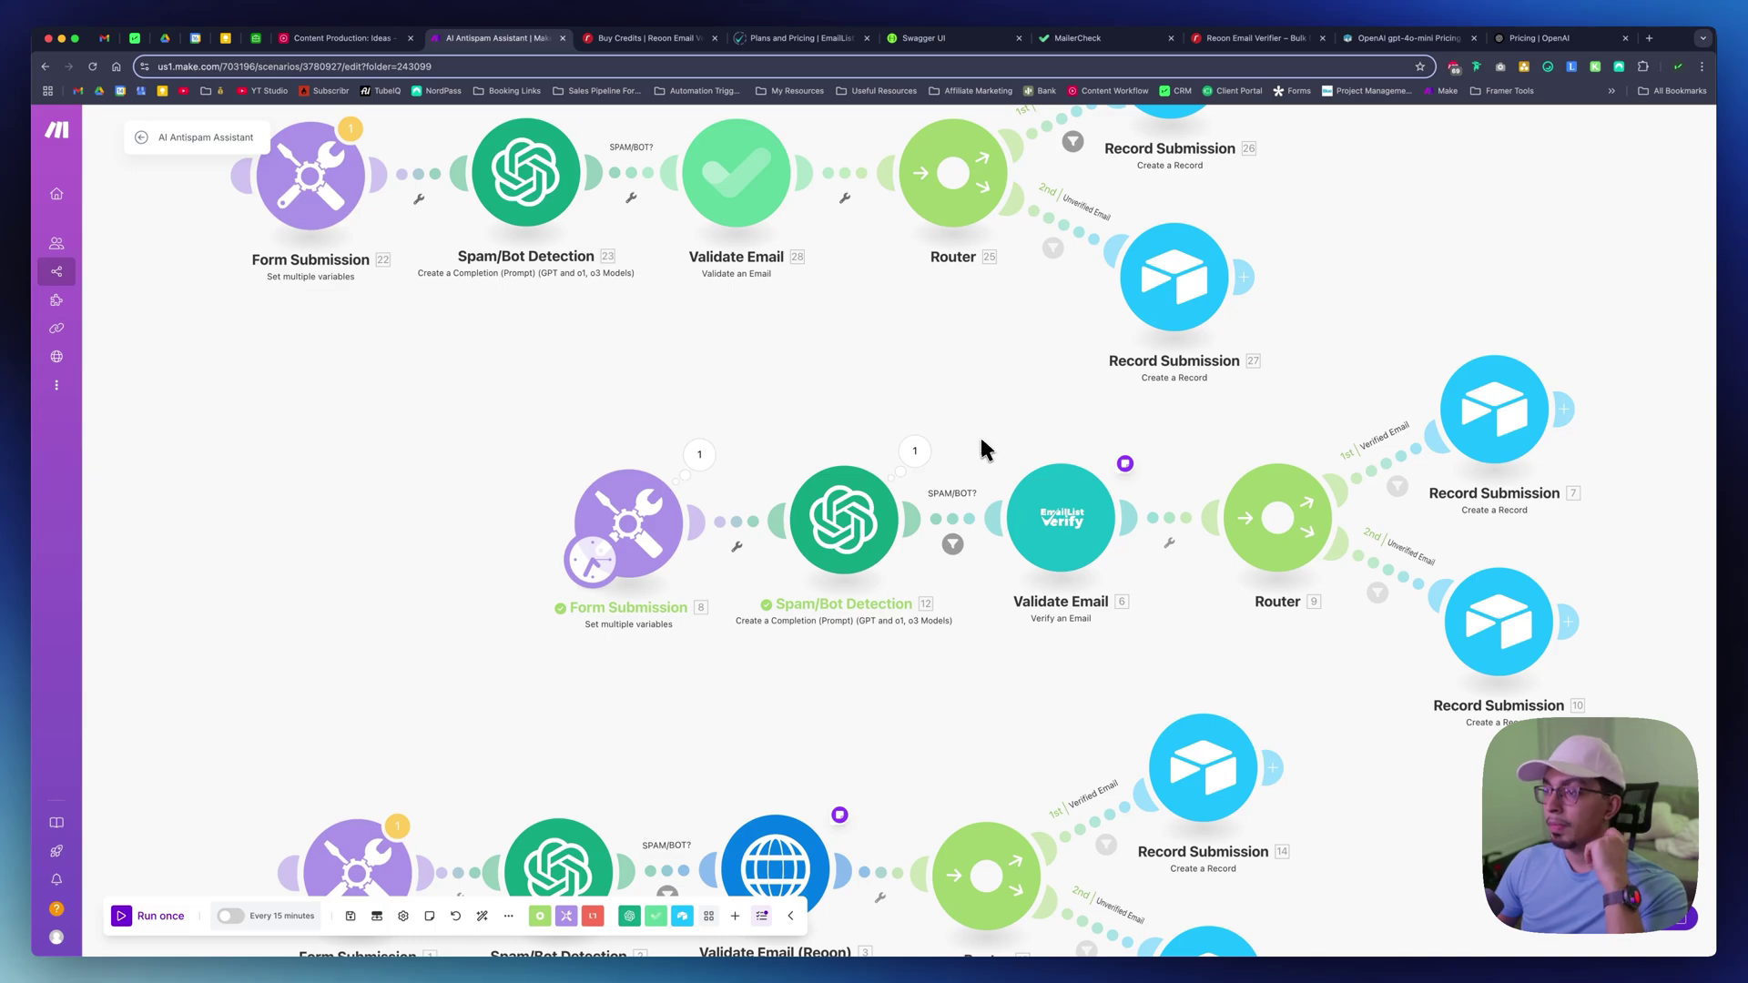
scroll(883, 365, right, 2)
scroll(883, 364, up, 1)
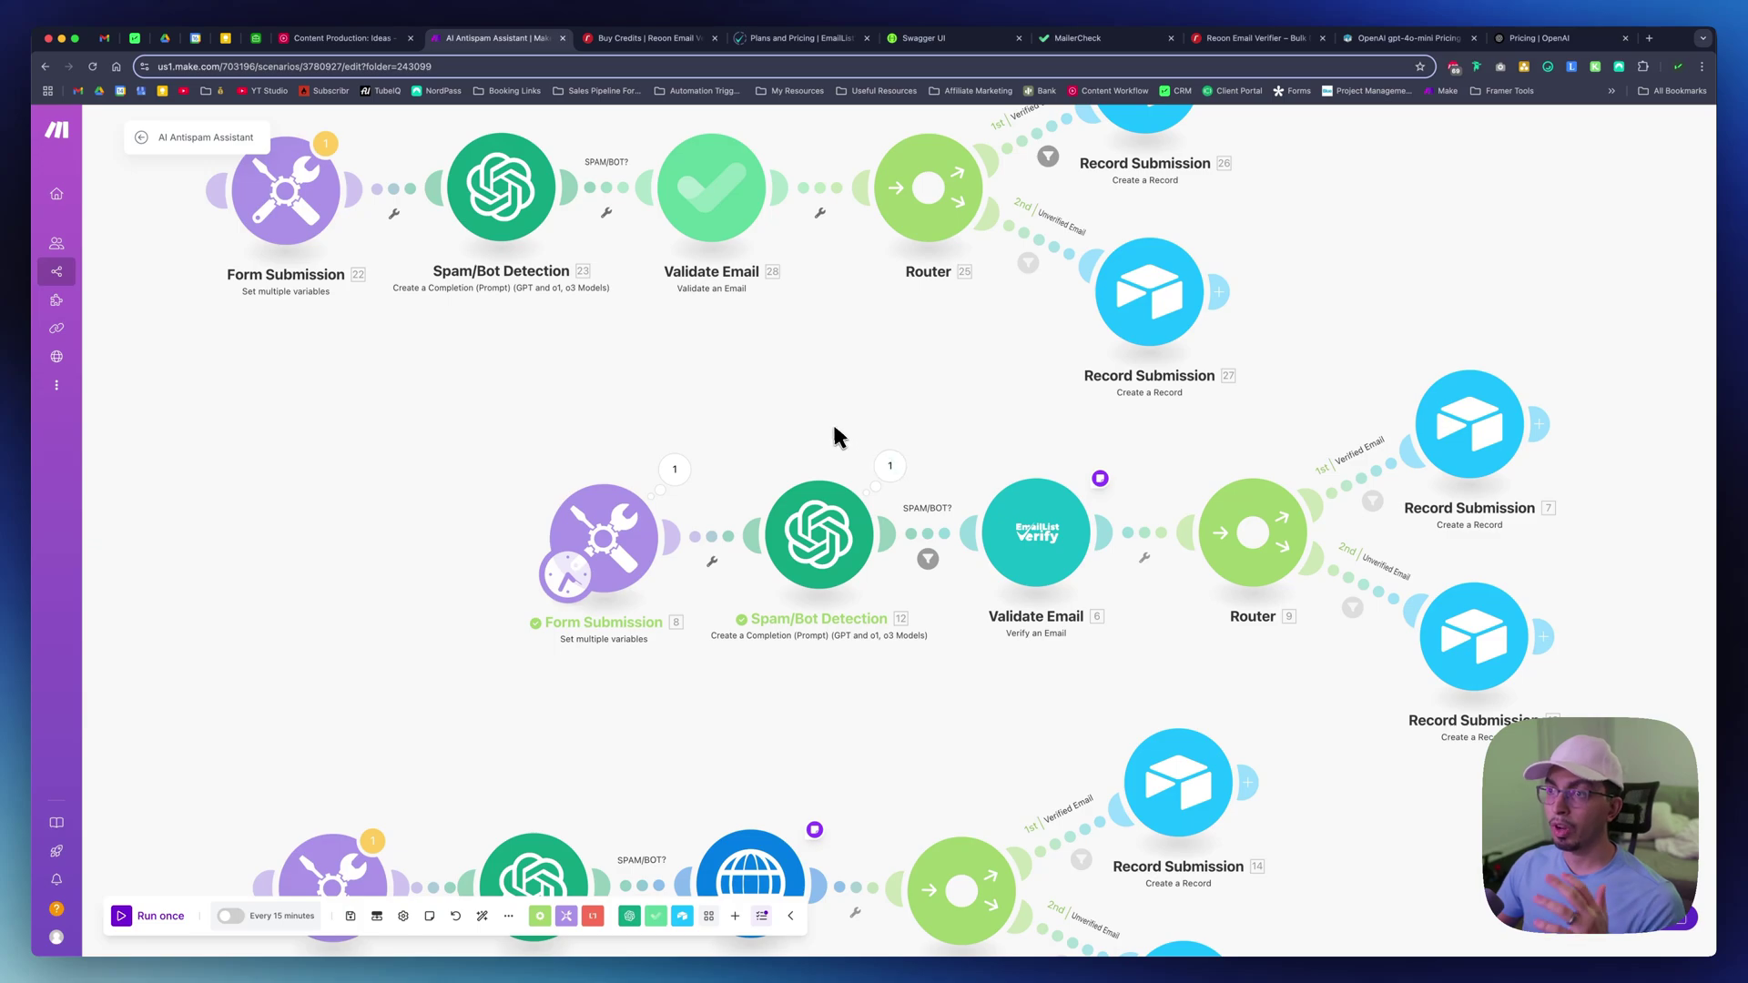
scroll(847, 419, left, 3)
scroll(847, 419, up, 2)
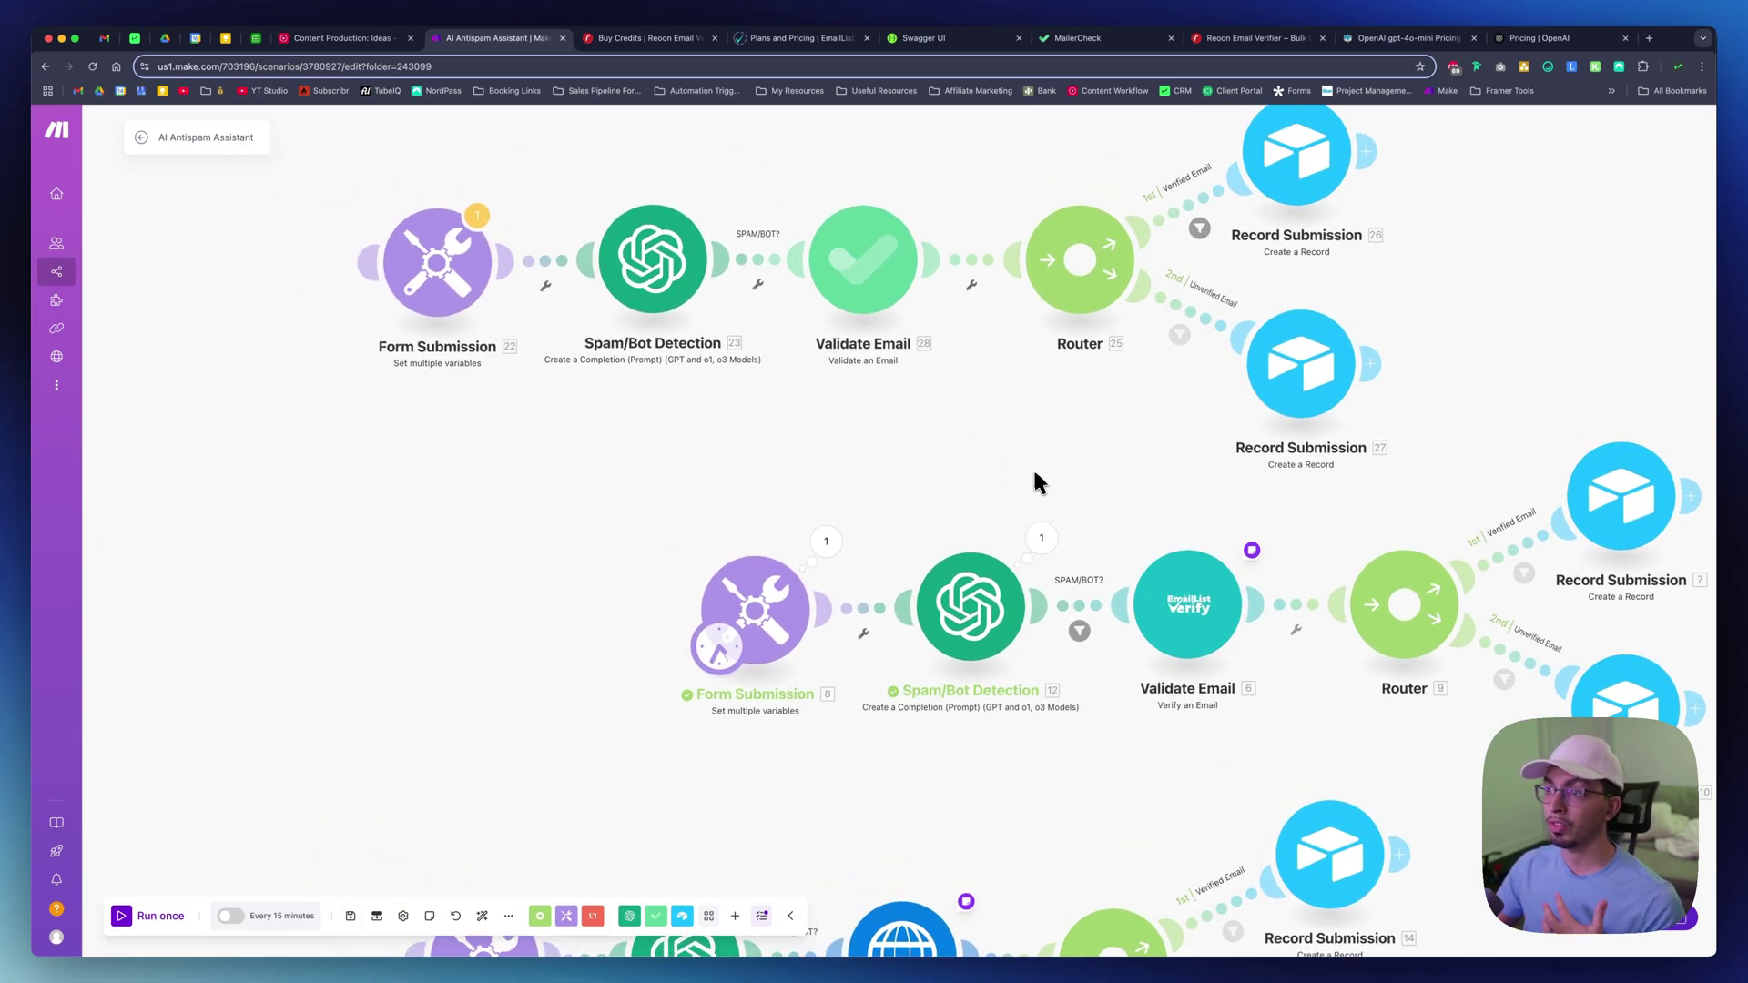
scroll(1032, 468, right, 2)
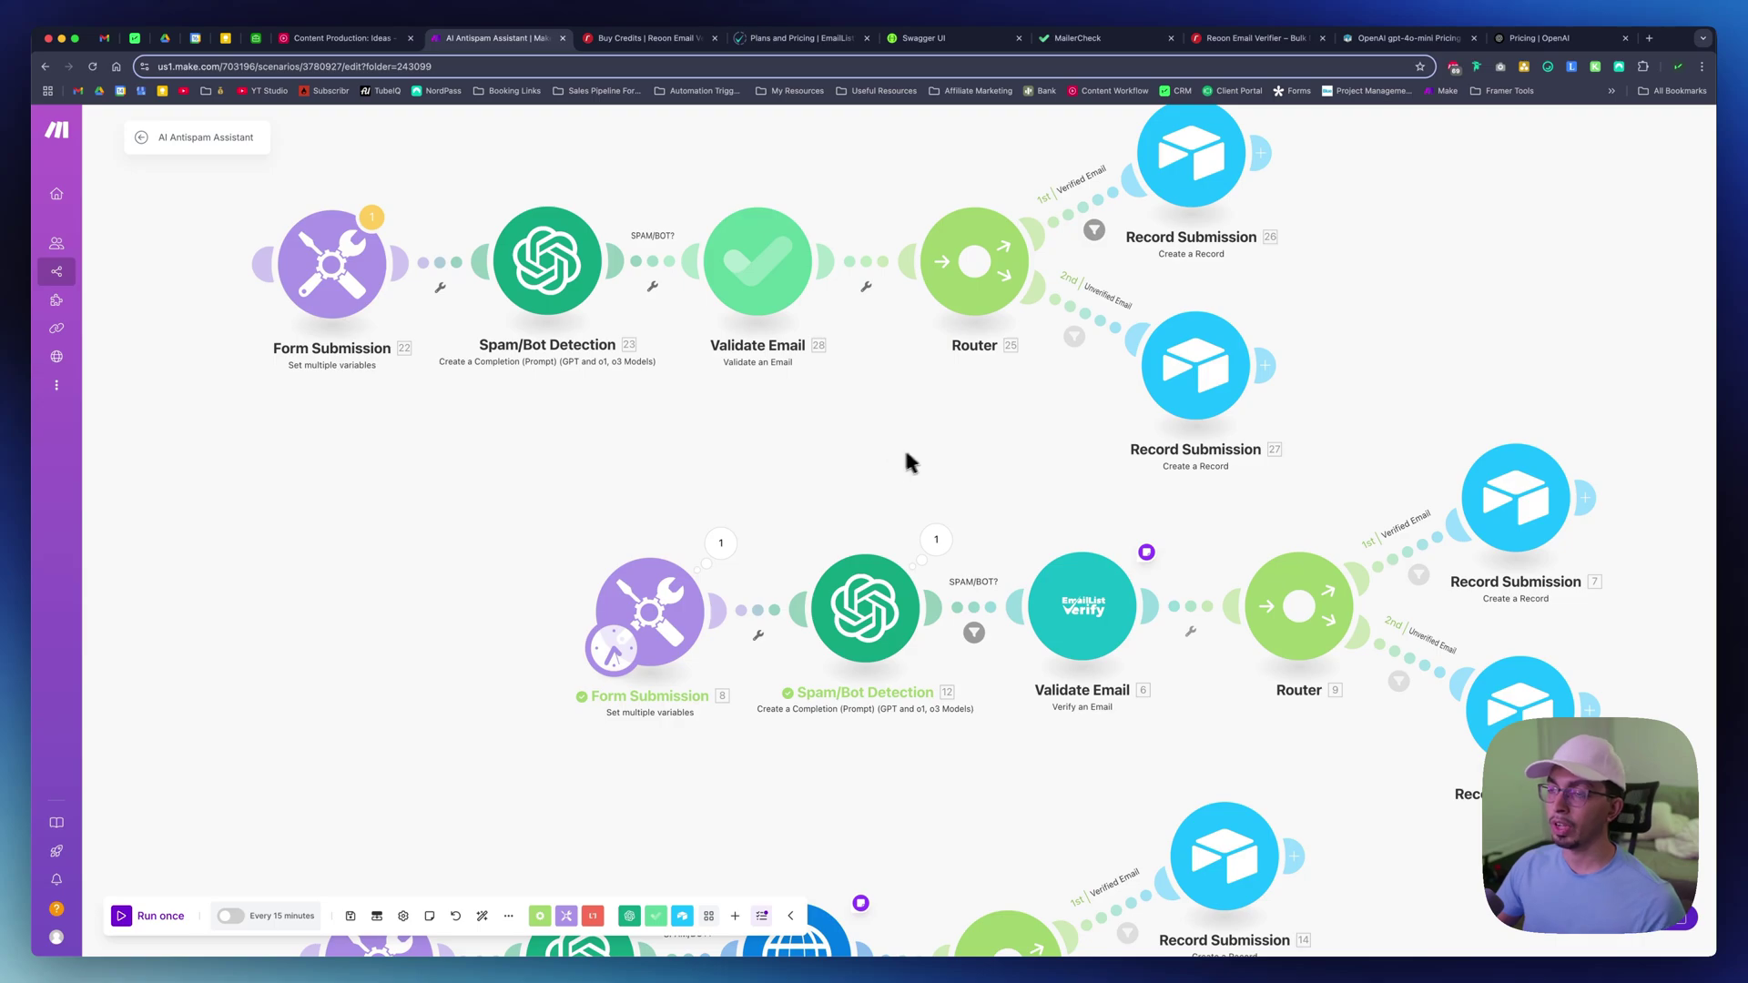
scroll(981, 455, right, 4)
scroll(982, 455, down, 2)
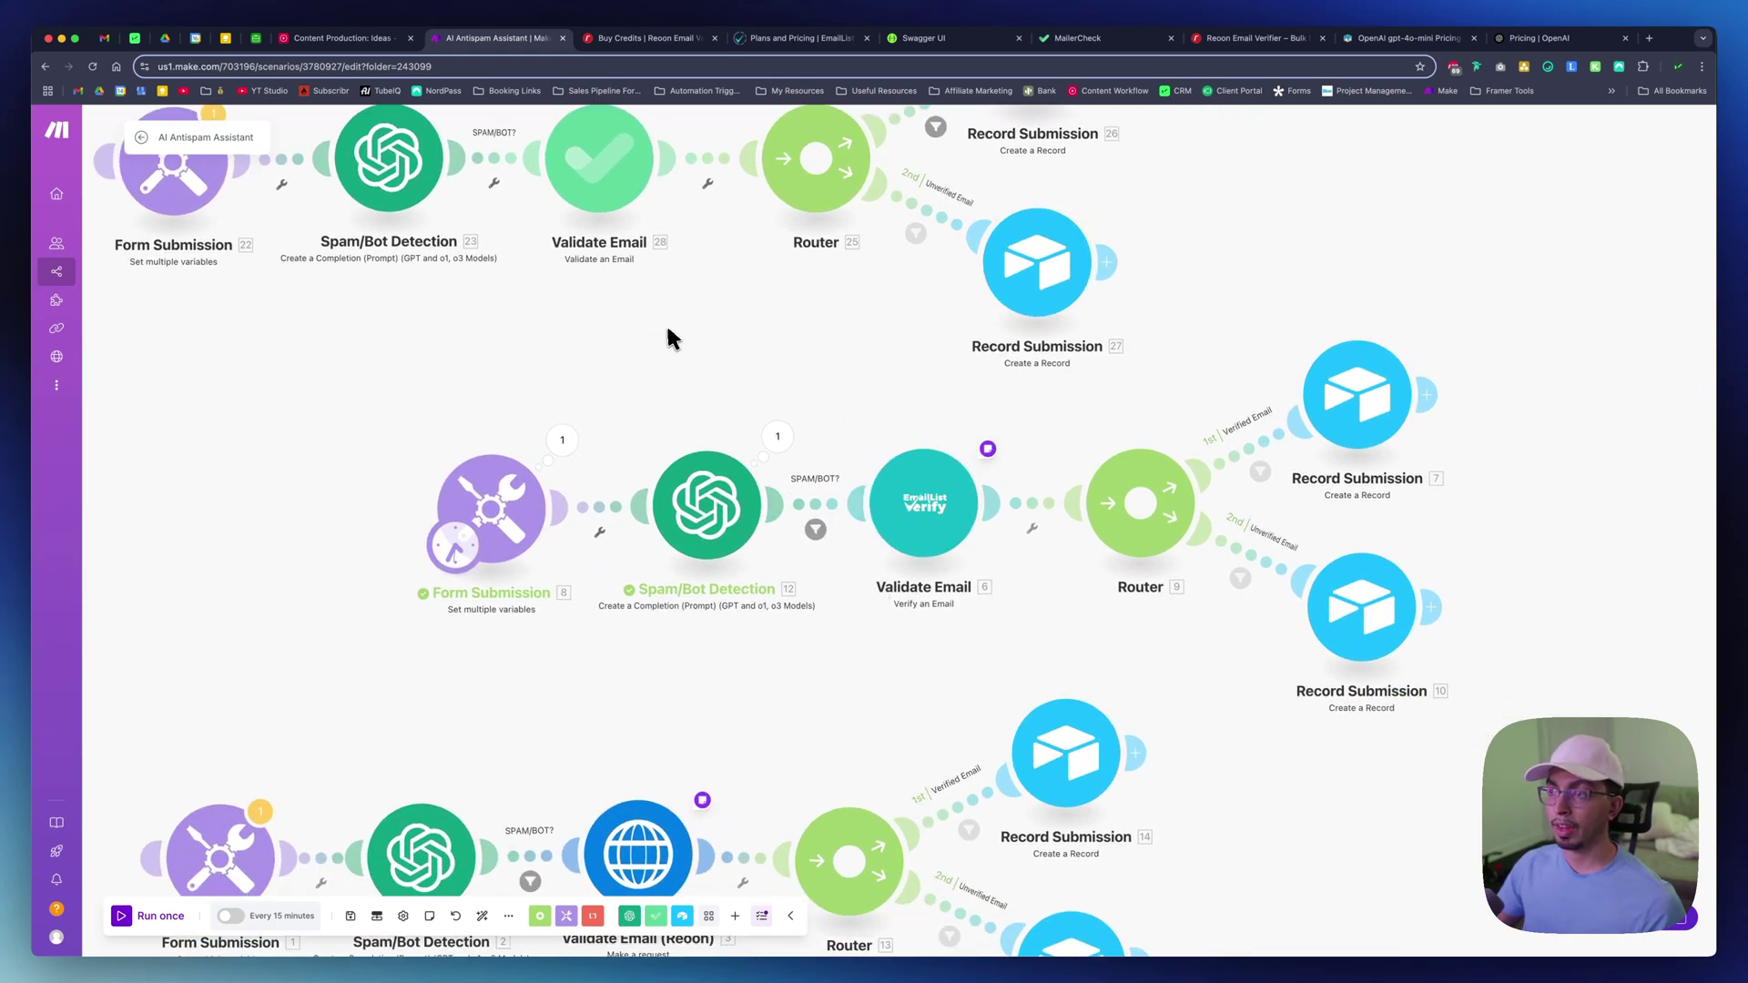
scroll(667, 338, down, 2)
scroll(719, 371, left, 2)
scroll(719, 371, up, 1)
scroll(719, 372, down, 2)
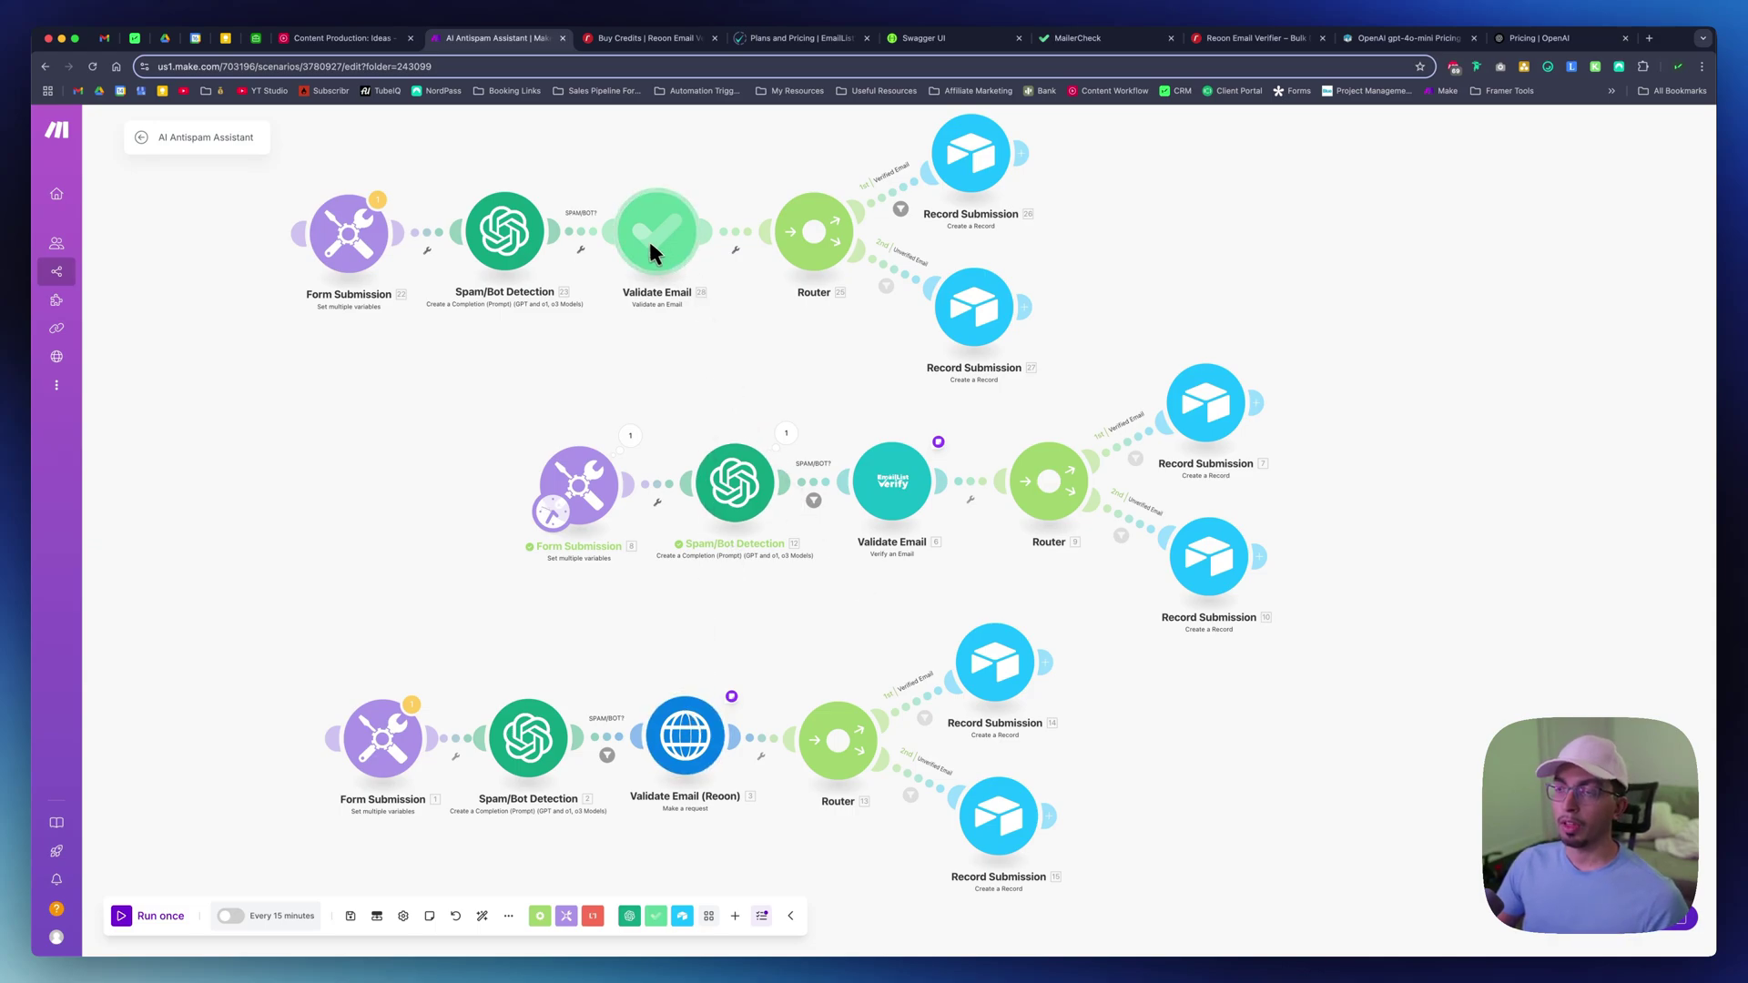
Check the MailerCheck usage report and Reoon credit pricing pages, and return to the antispam scenario
click(1101, 41)
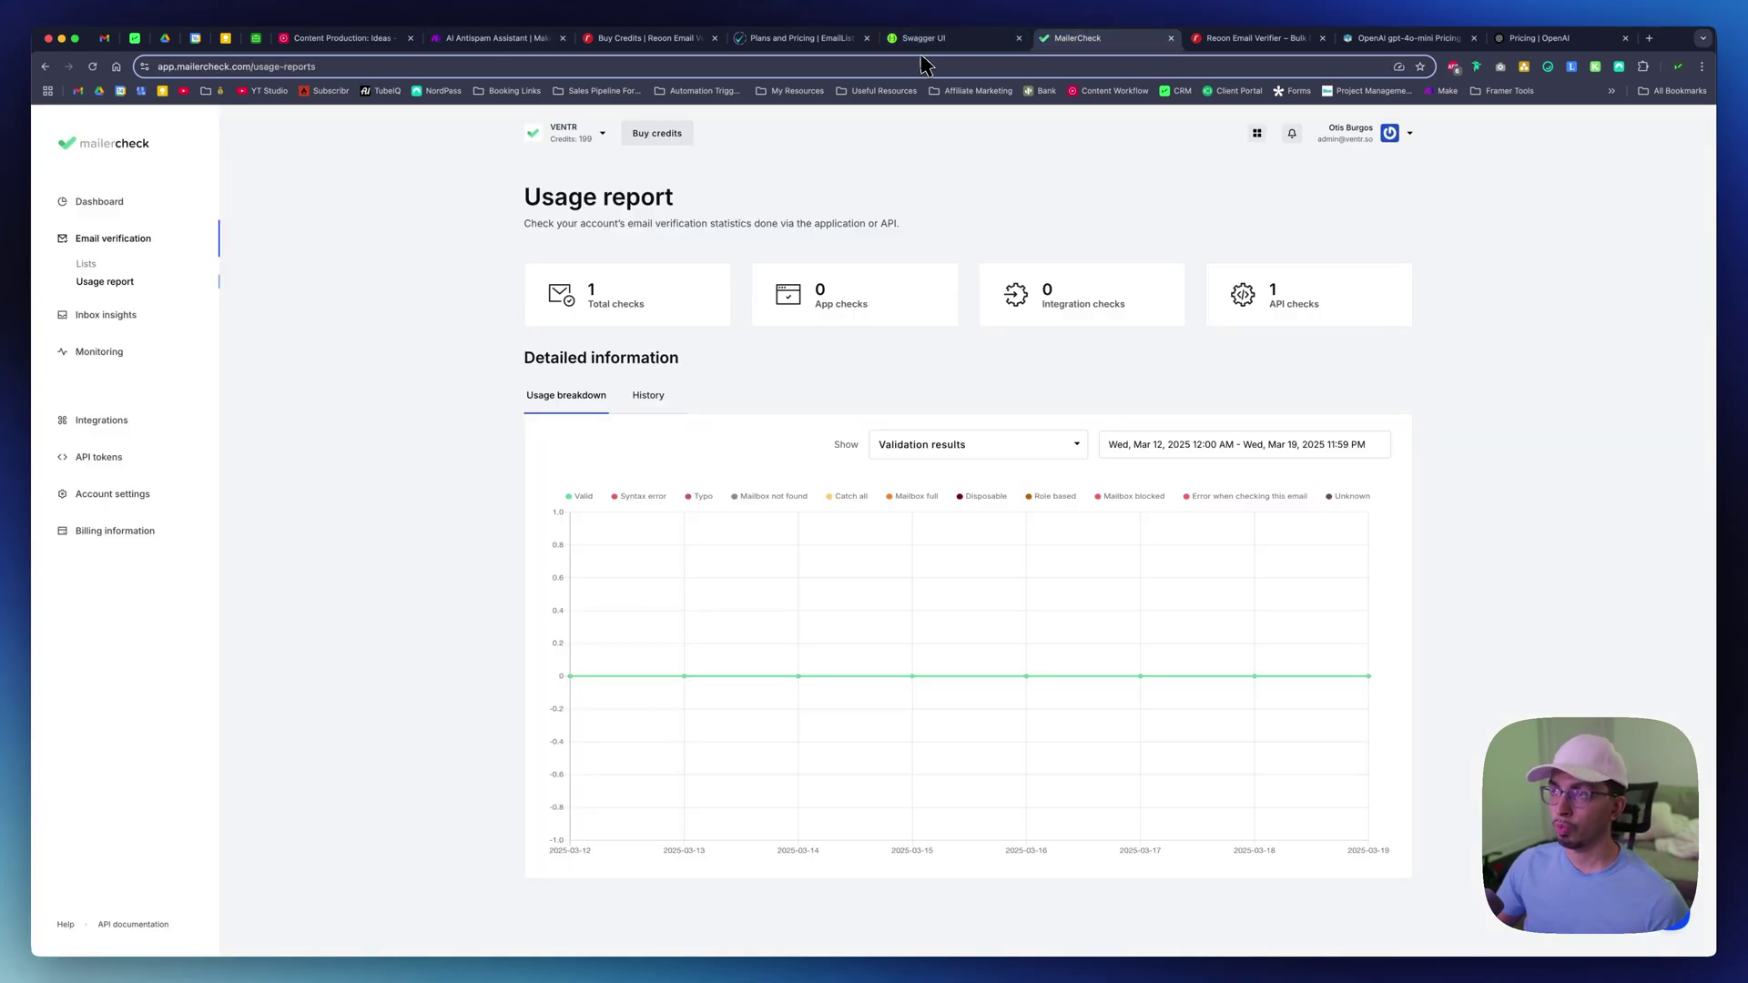
click(788, 41)
click(642, 38)
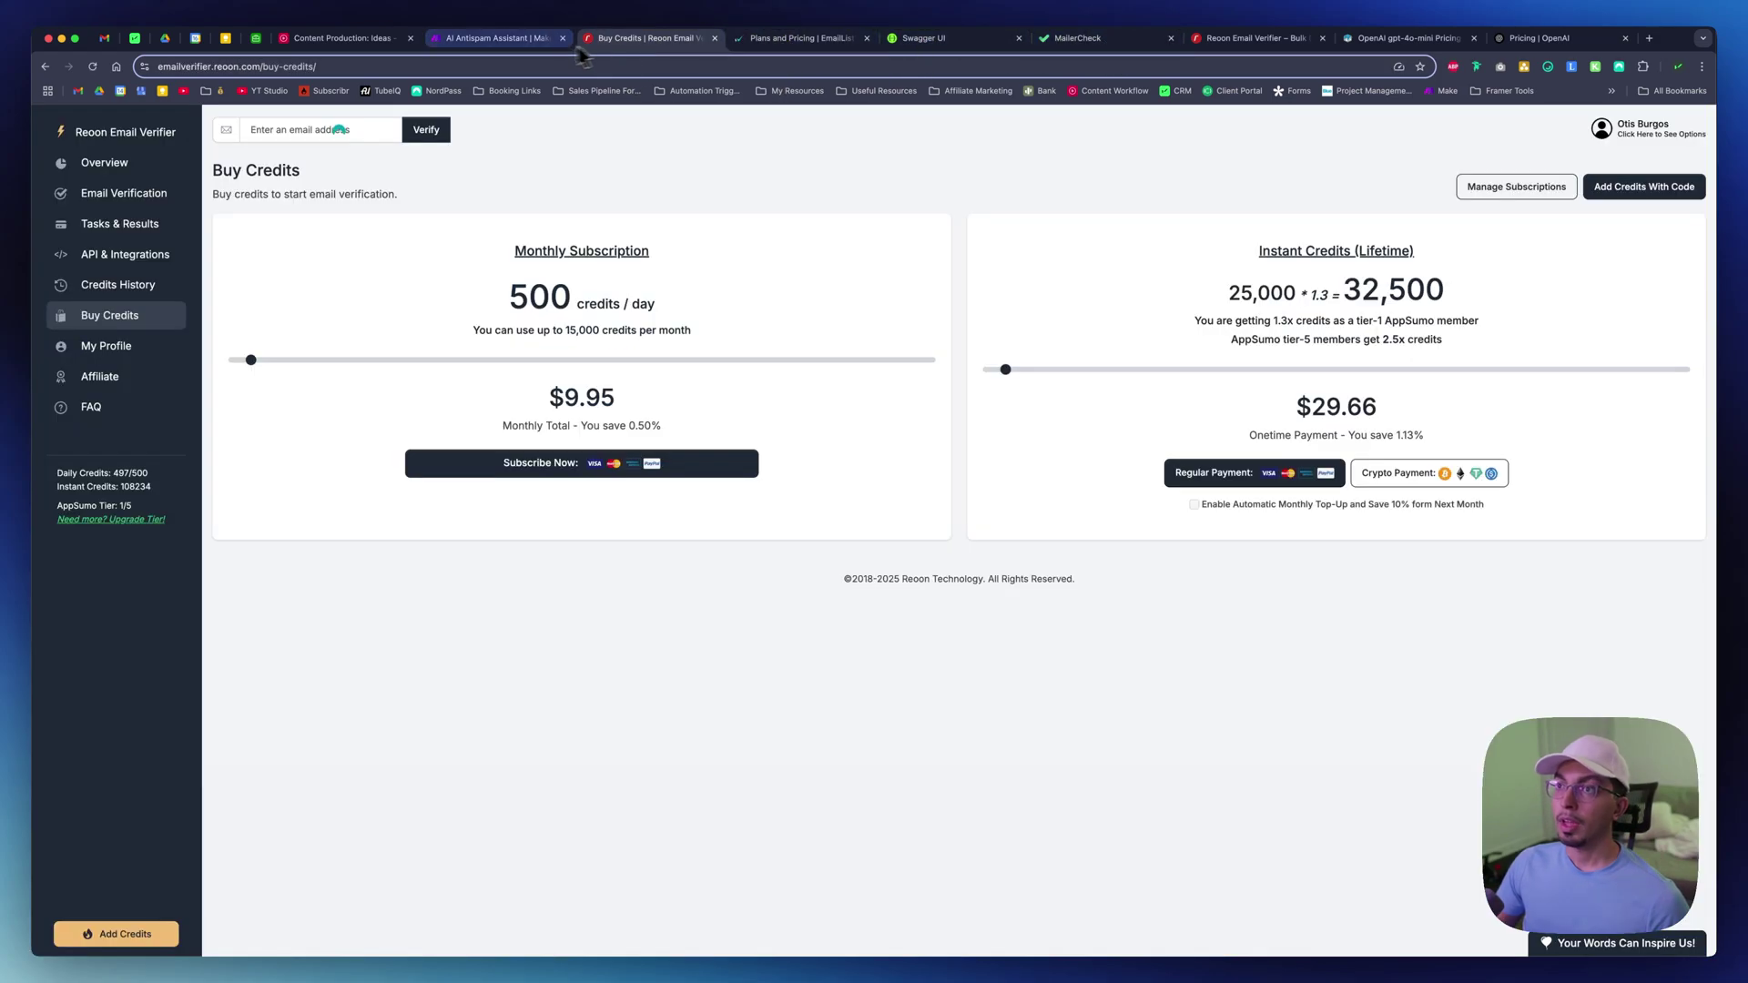
click(503, 38)
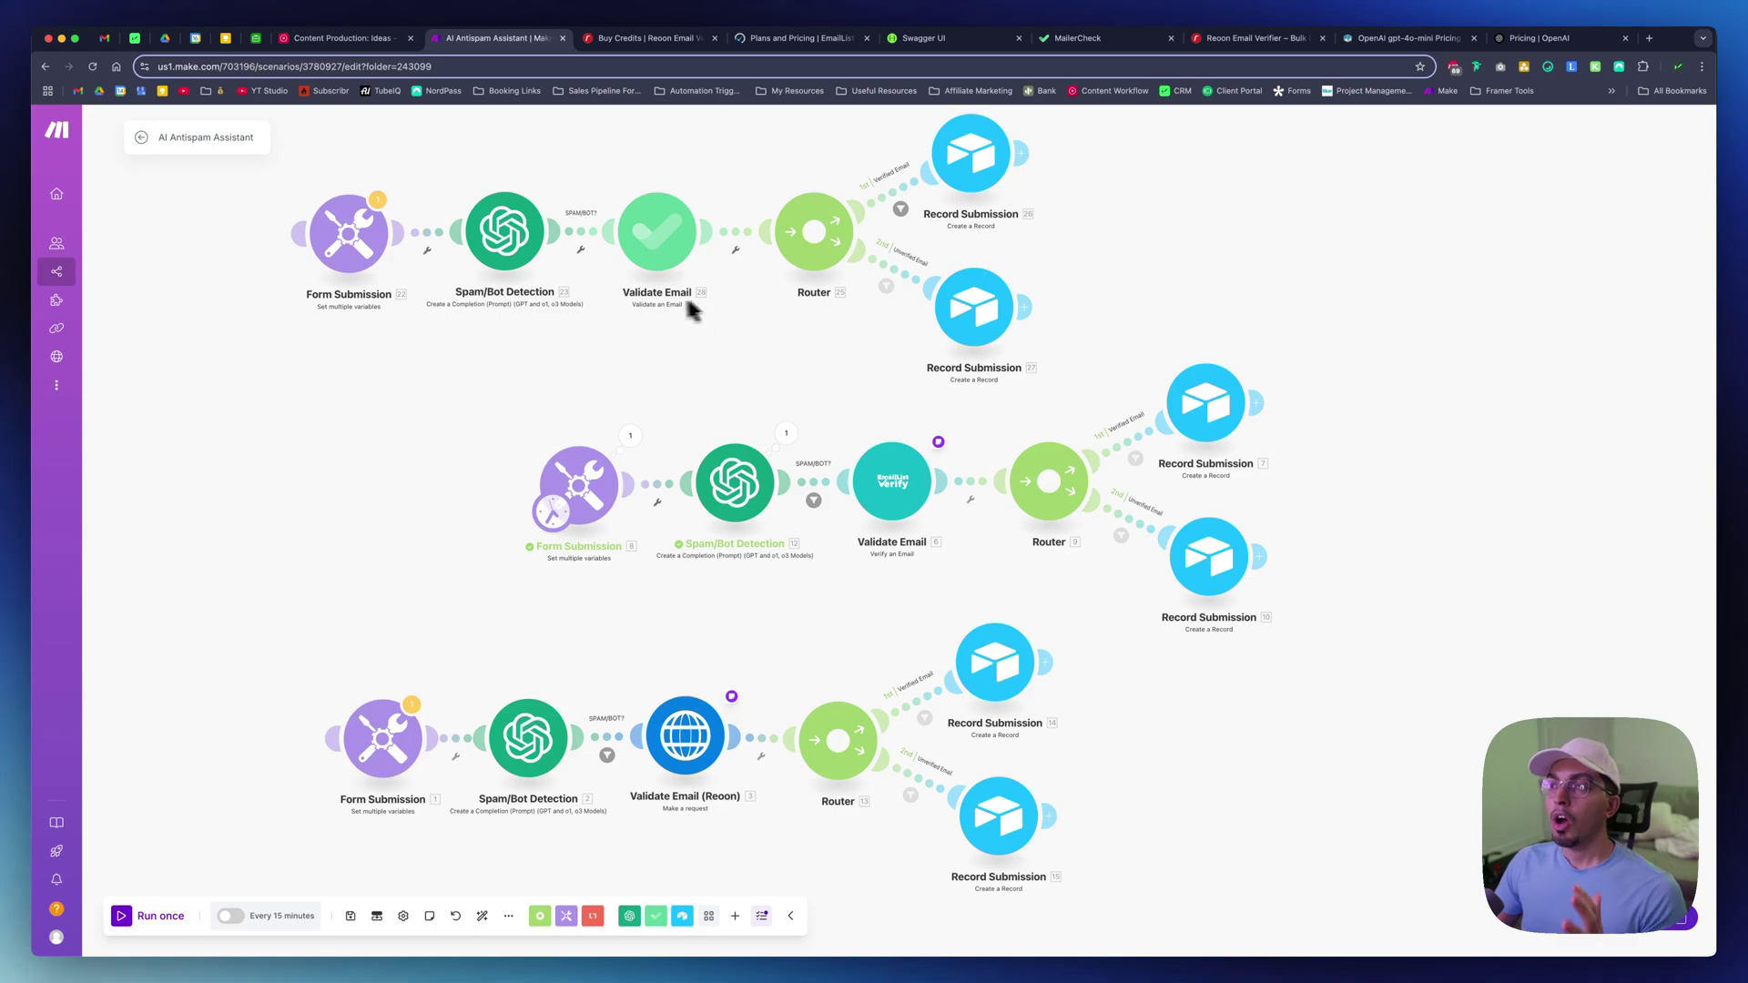
Compare the middle flow's SPAM/BOT? filter condition with the classification in its Spam/Bot Detection run output
scroll(854, 542, up, 3)
scroll(854, 544, up, 2)
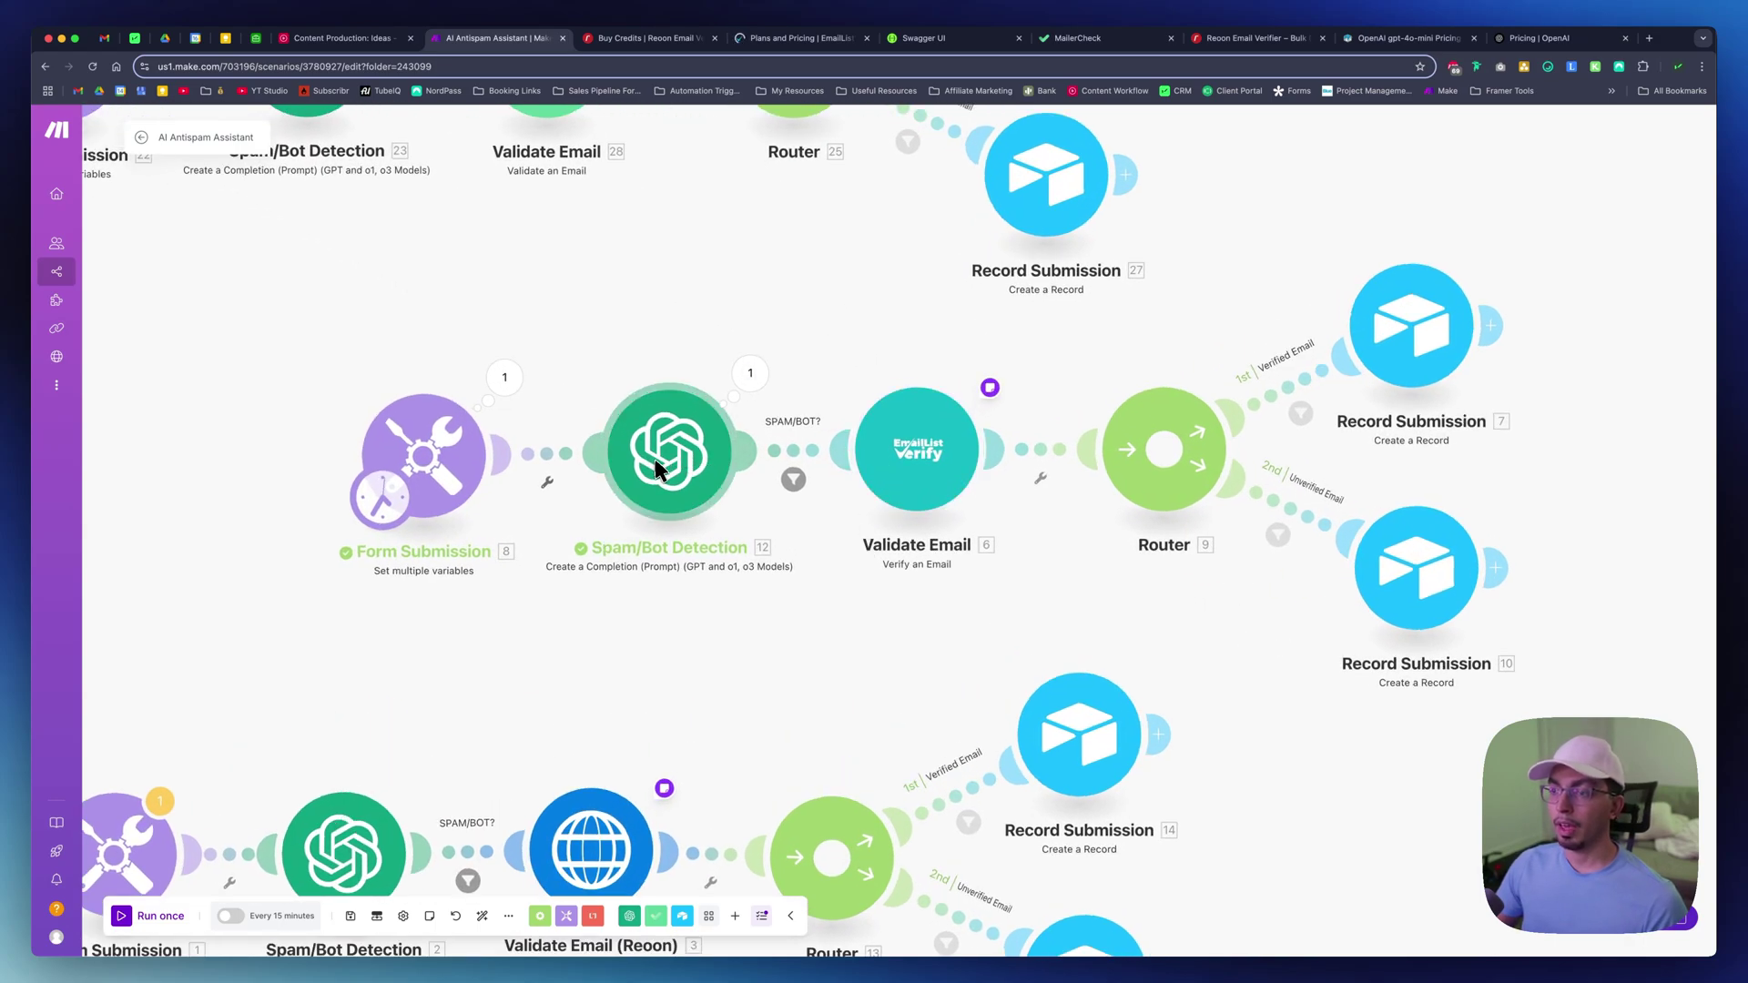
click(794, 480)
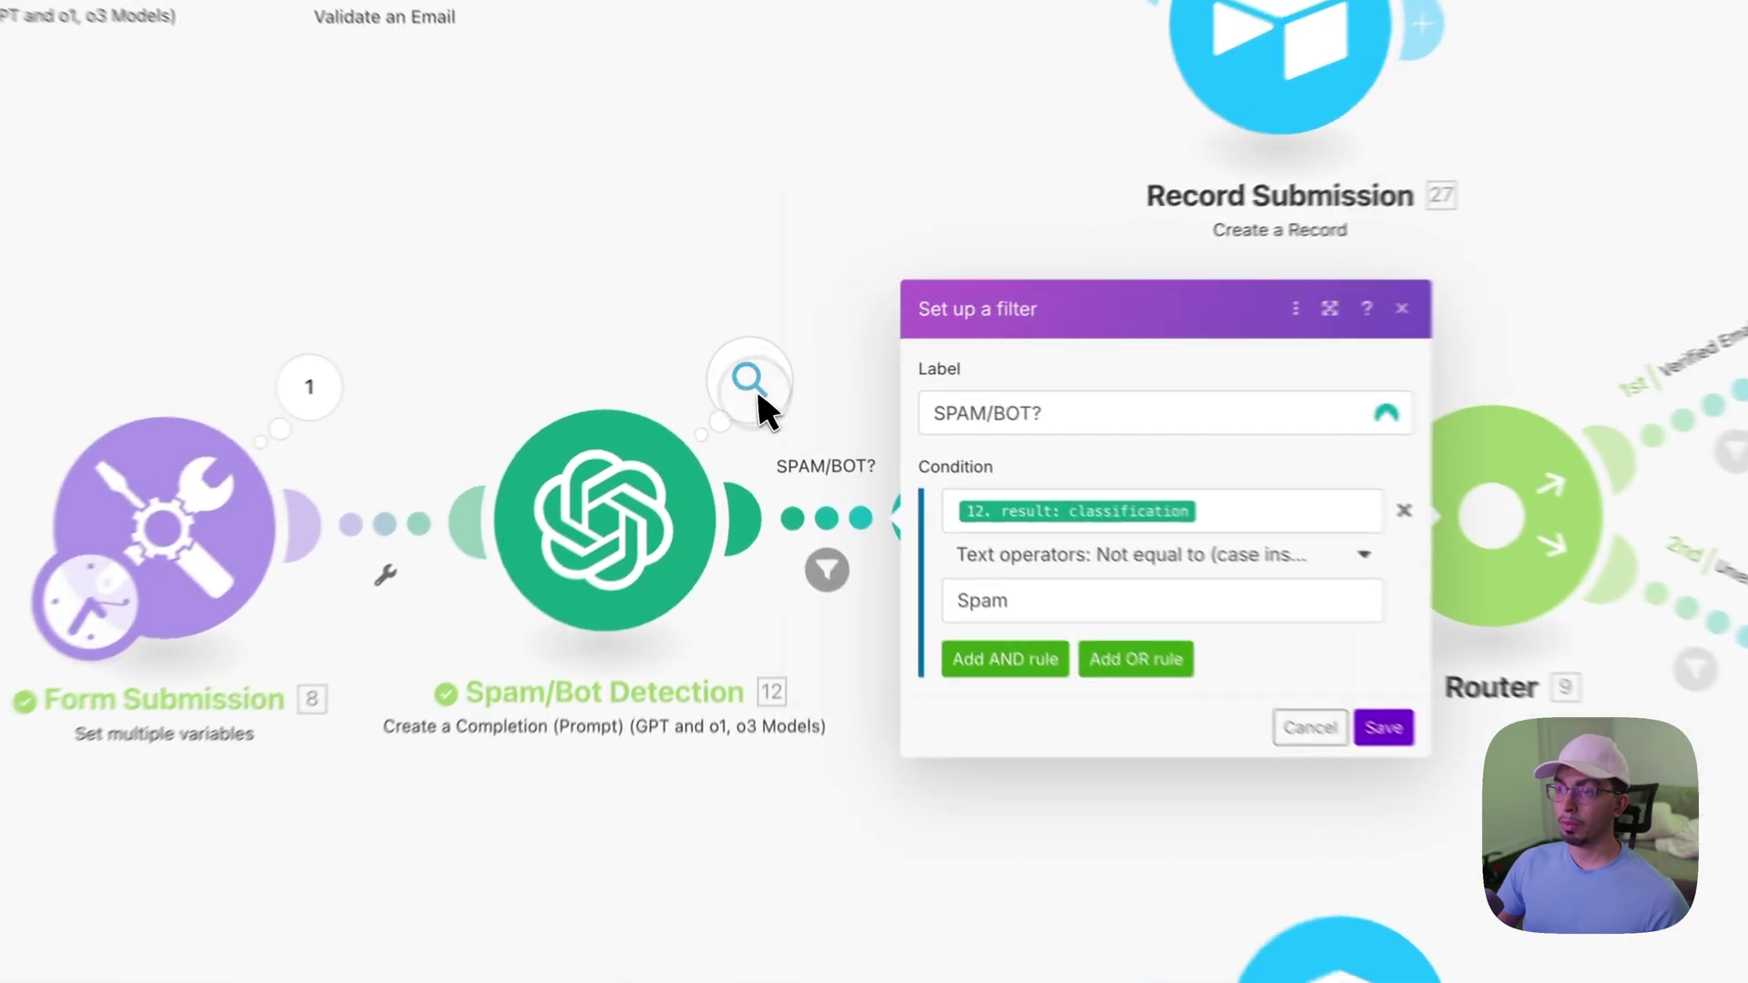
click(750, 375)
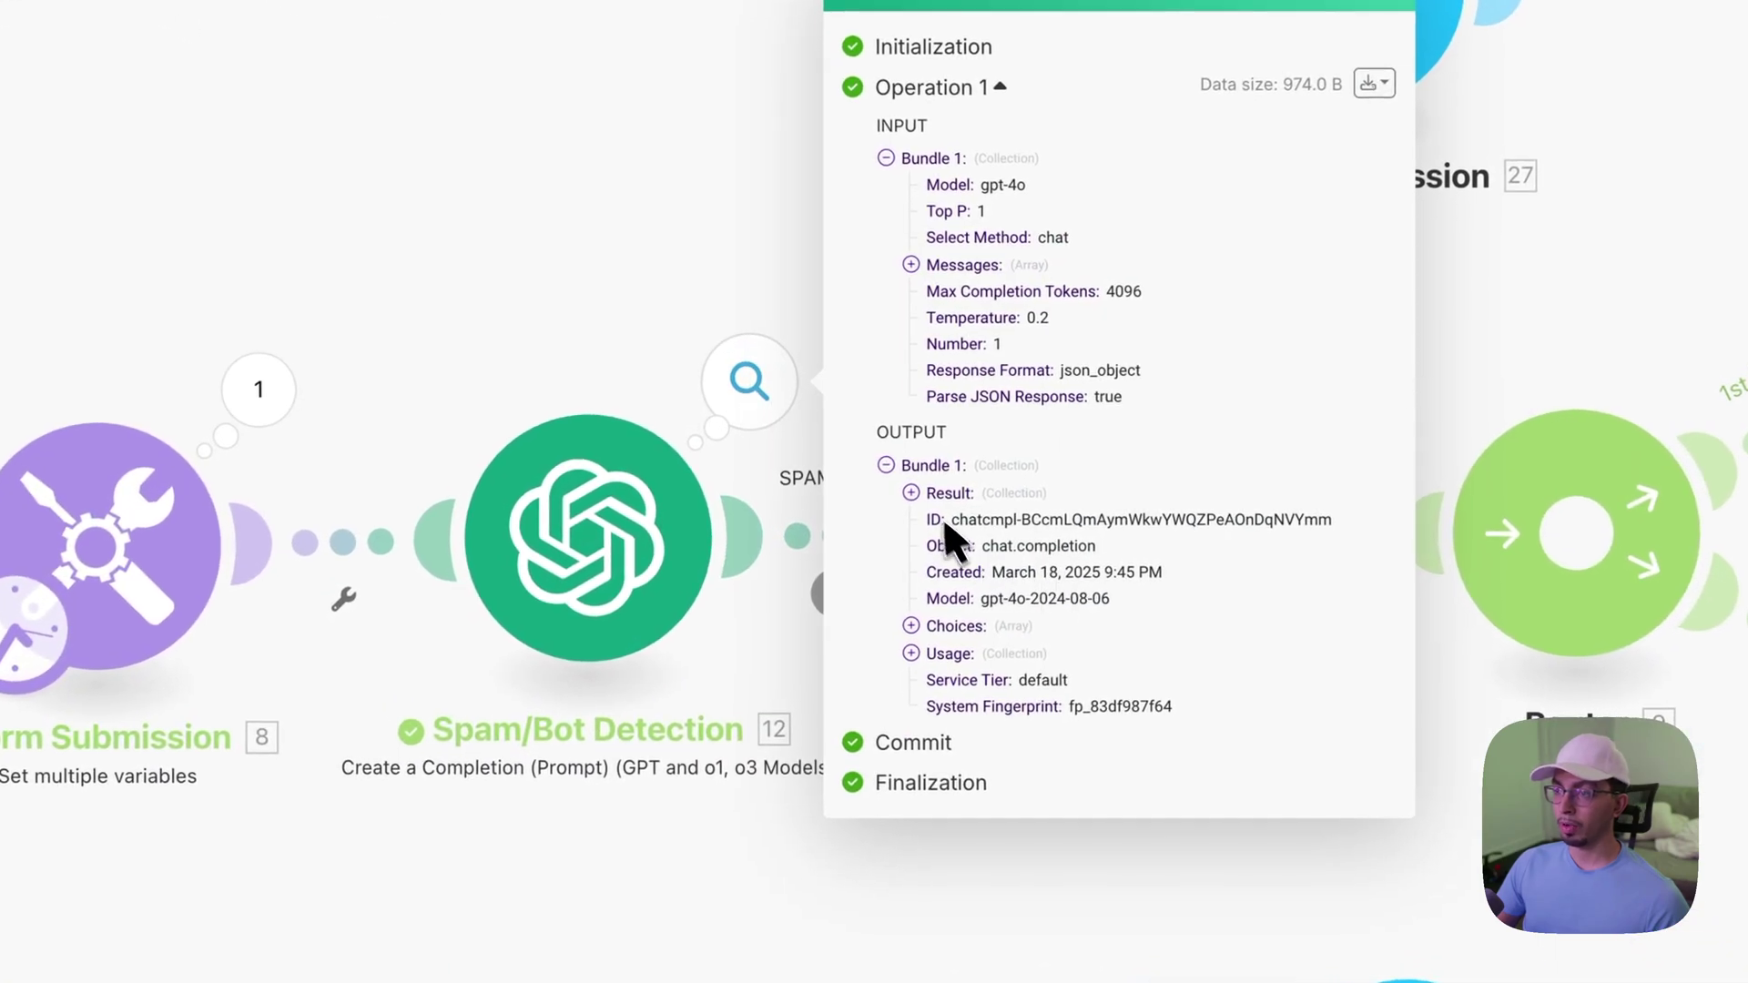
click(947, 493)
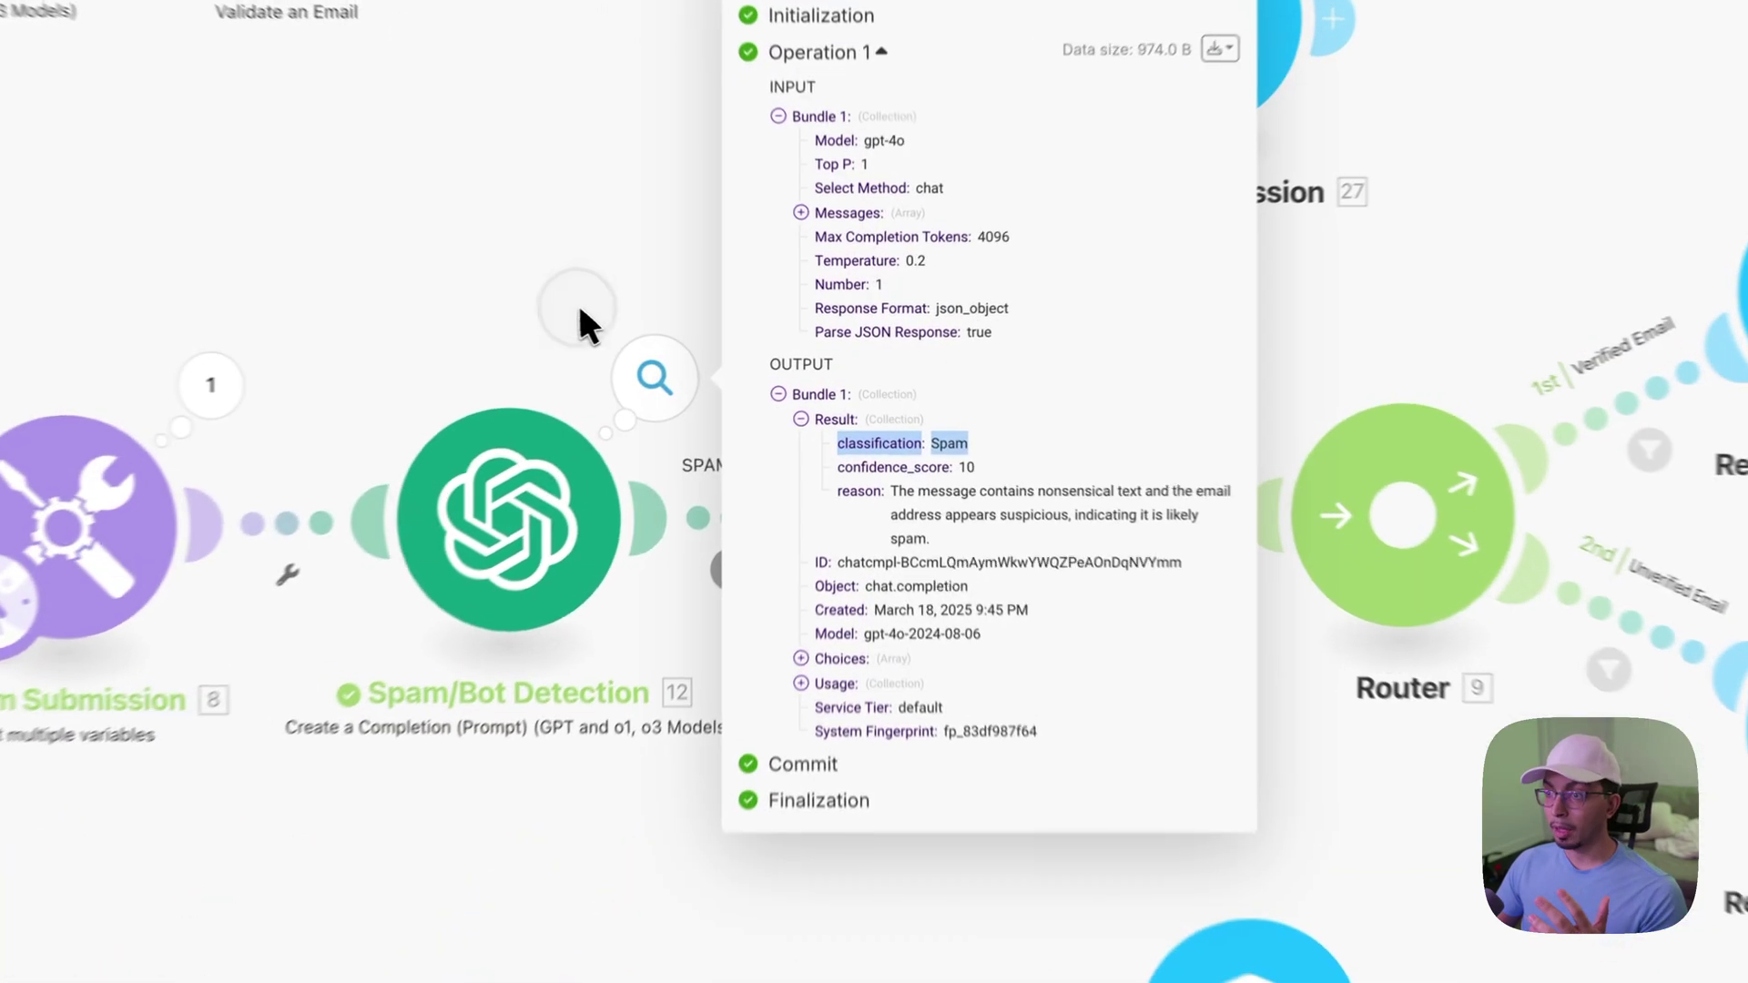
click(793, 481)
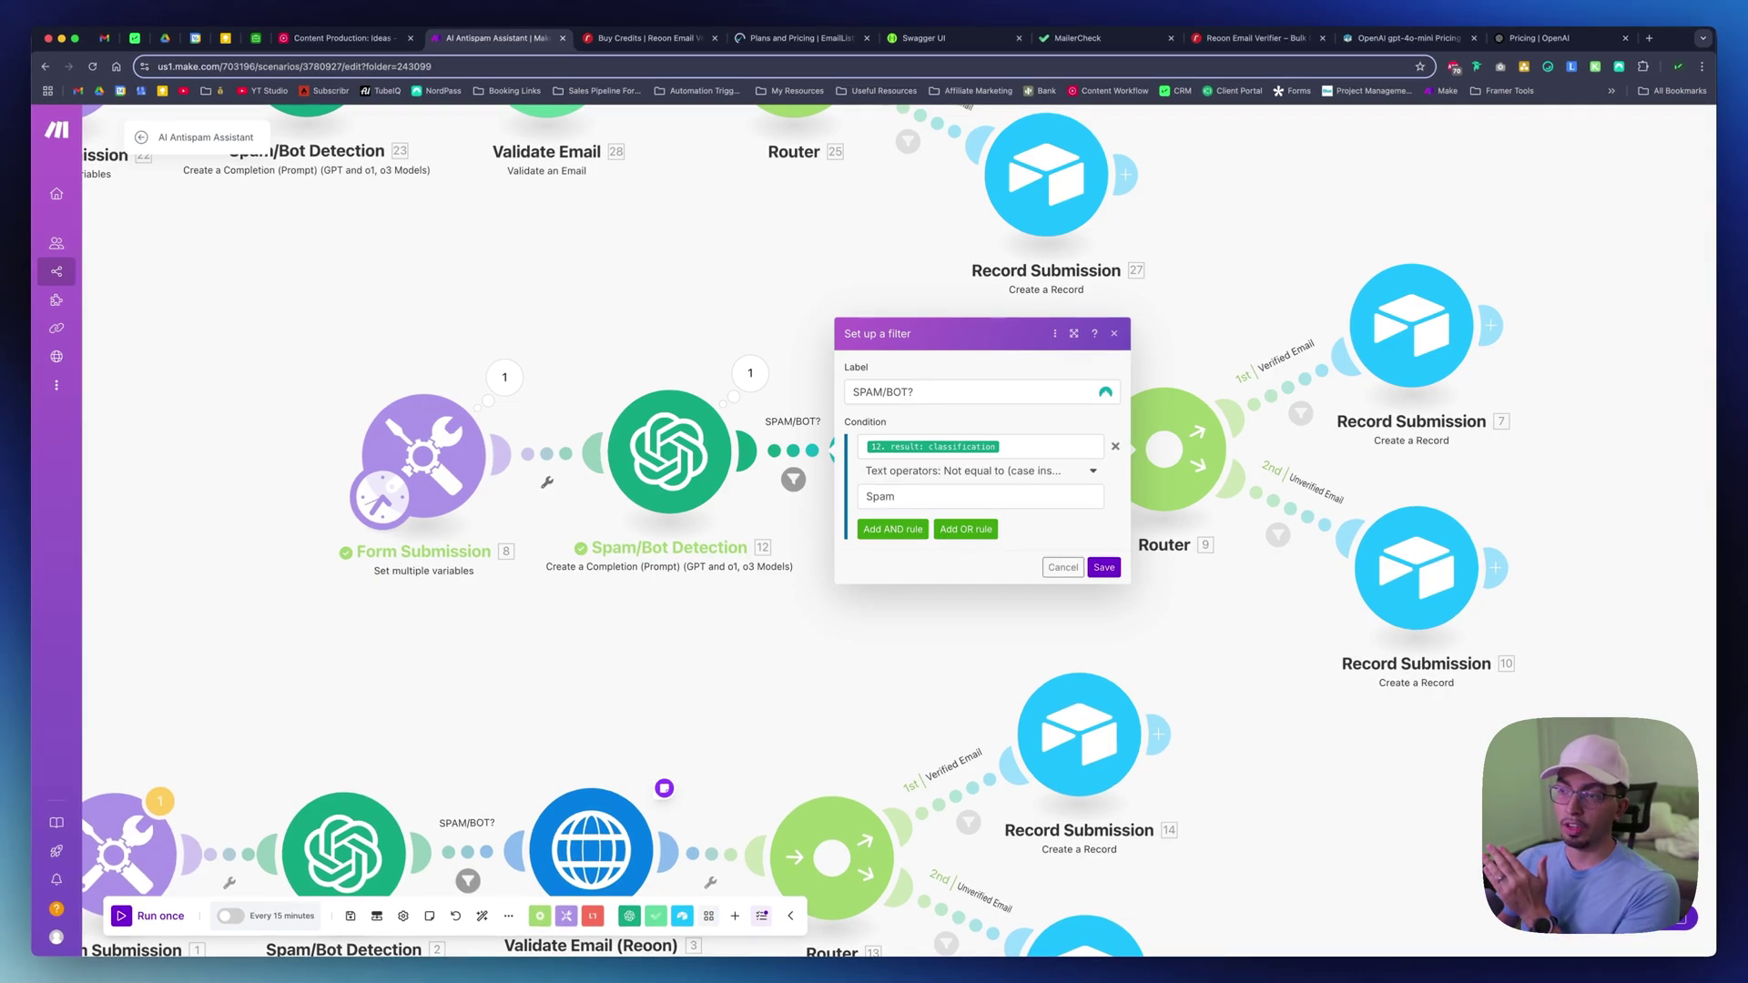
click(811, 519)
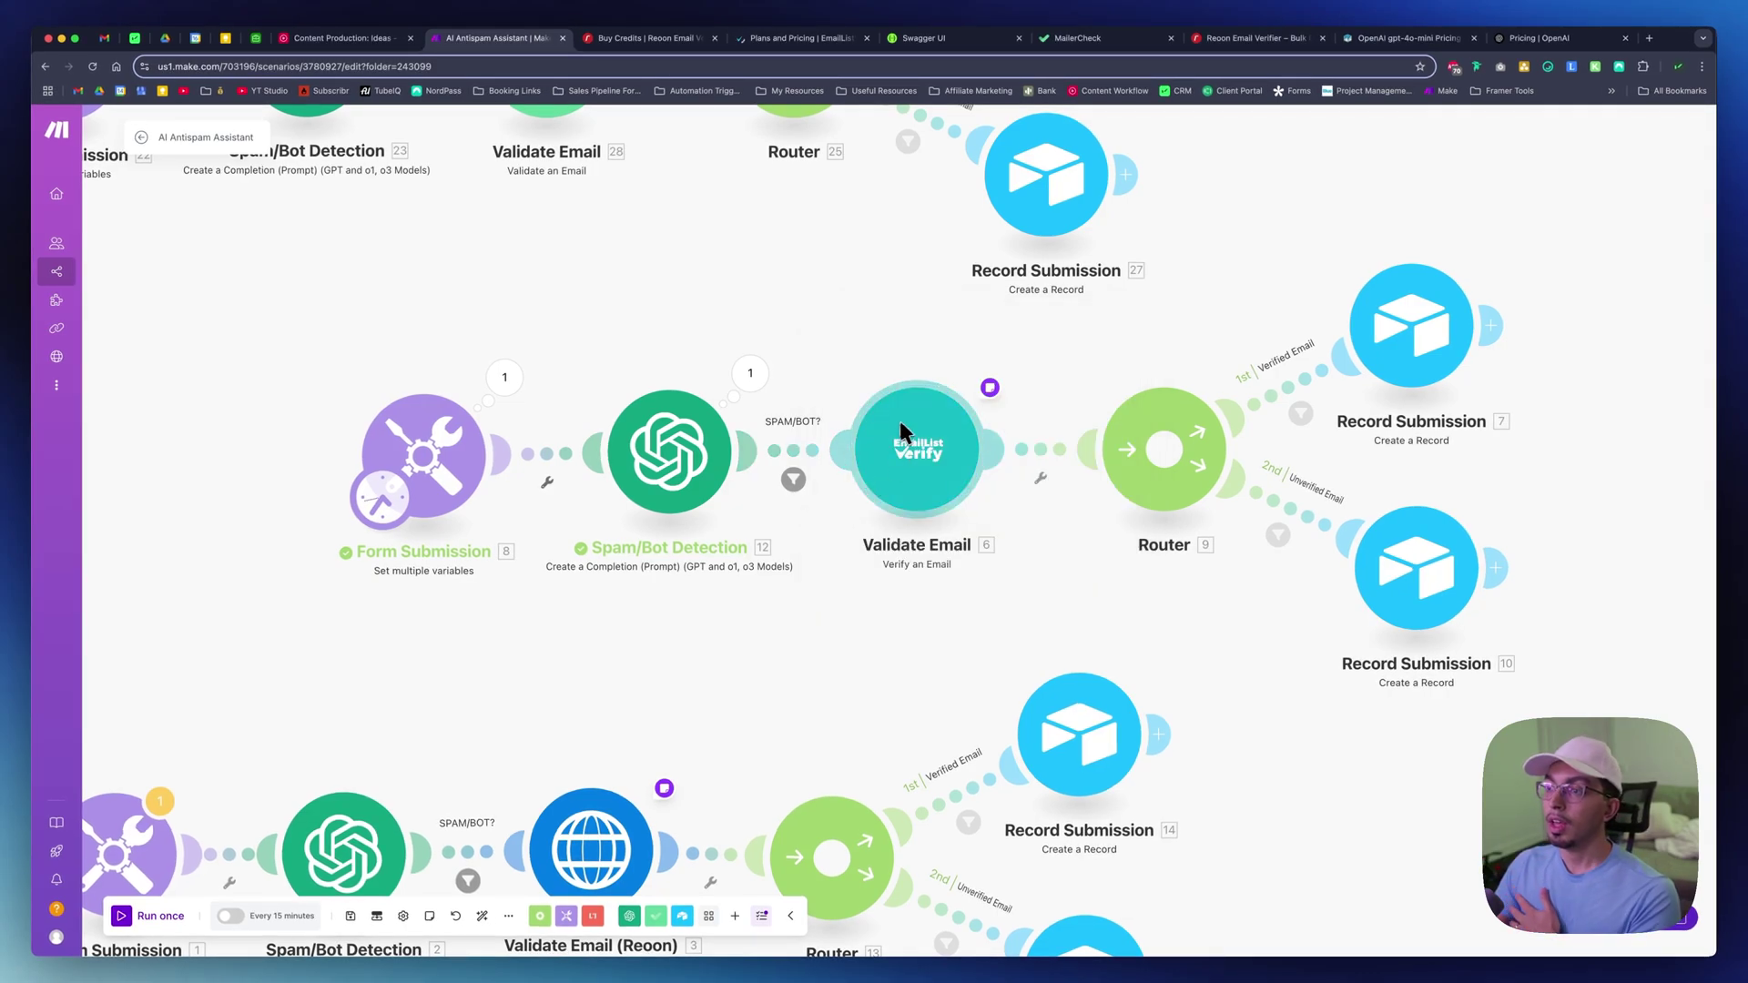
Inspect the email mapping and timeout in the middle flow's Validate Email module and leave without saving
click(925, 452)
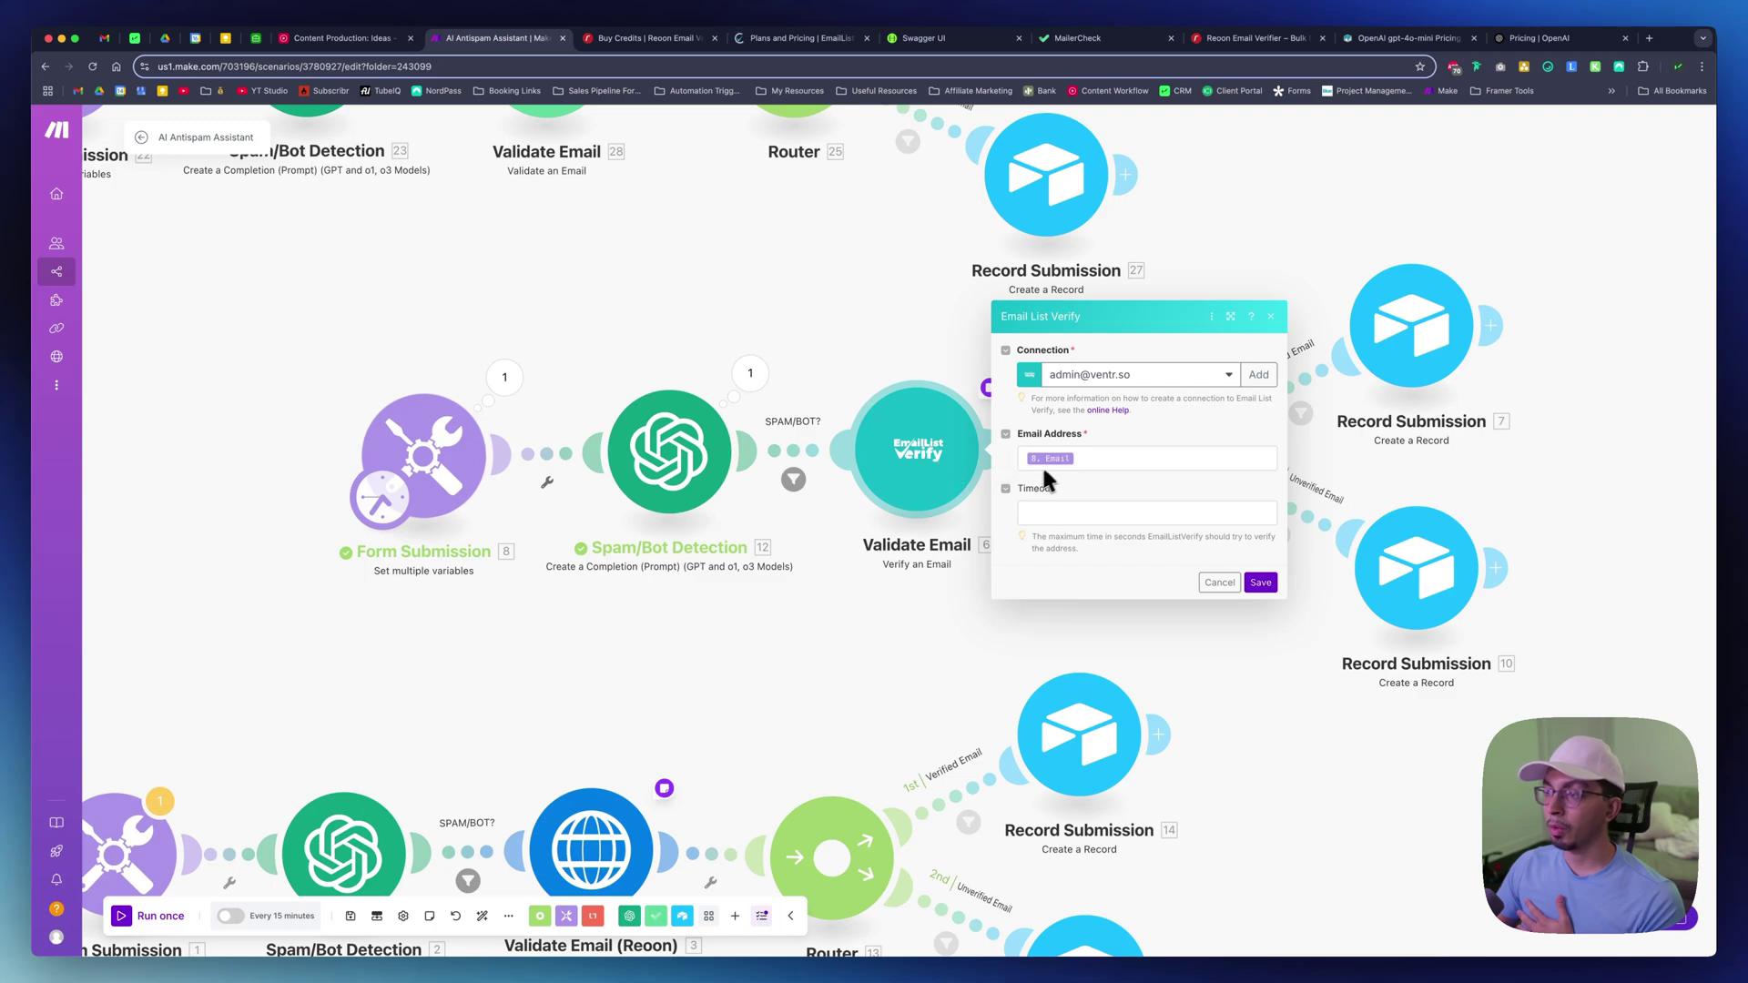
click(1080, 461)
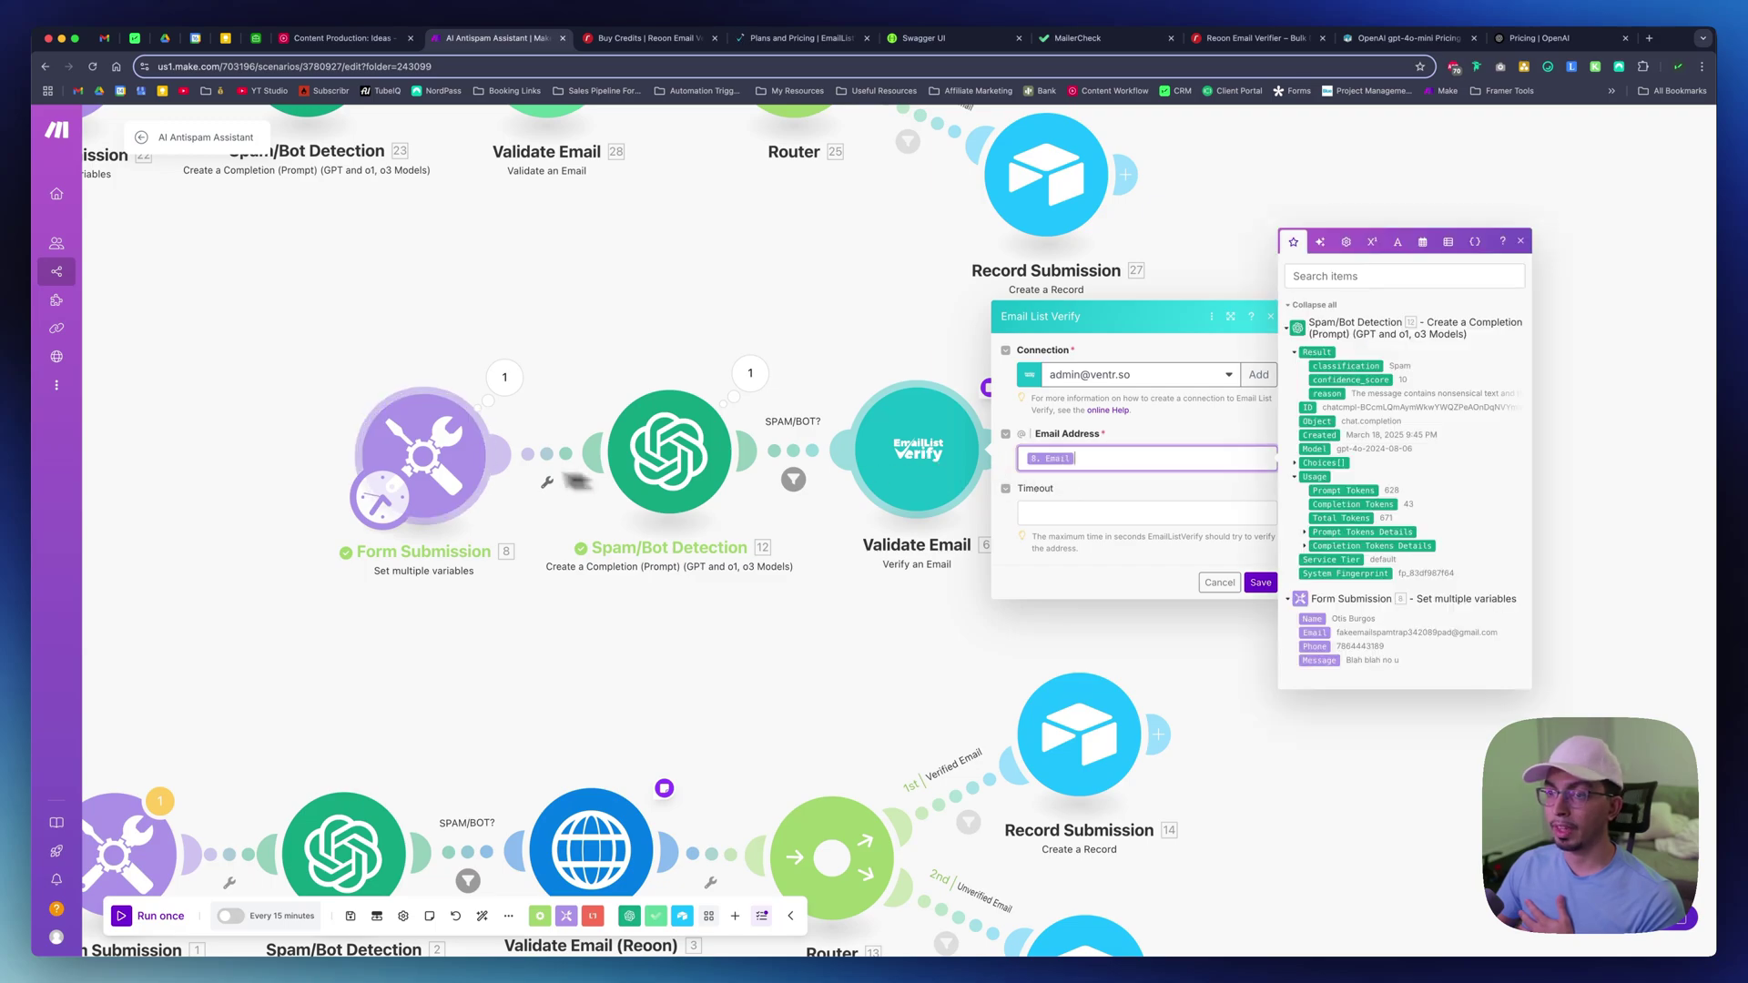
click(1045, 499)
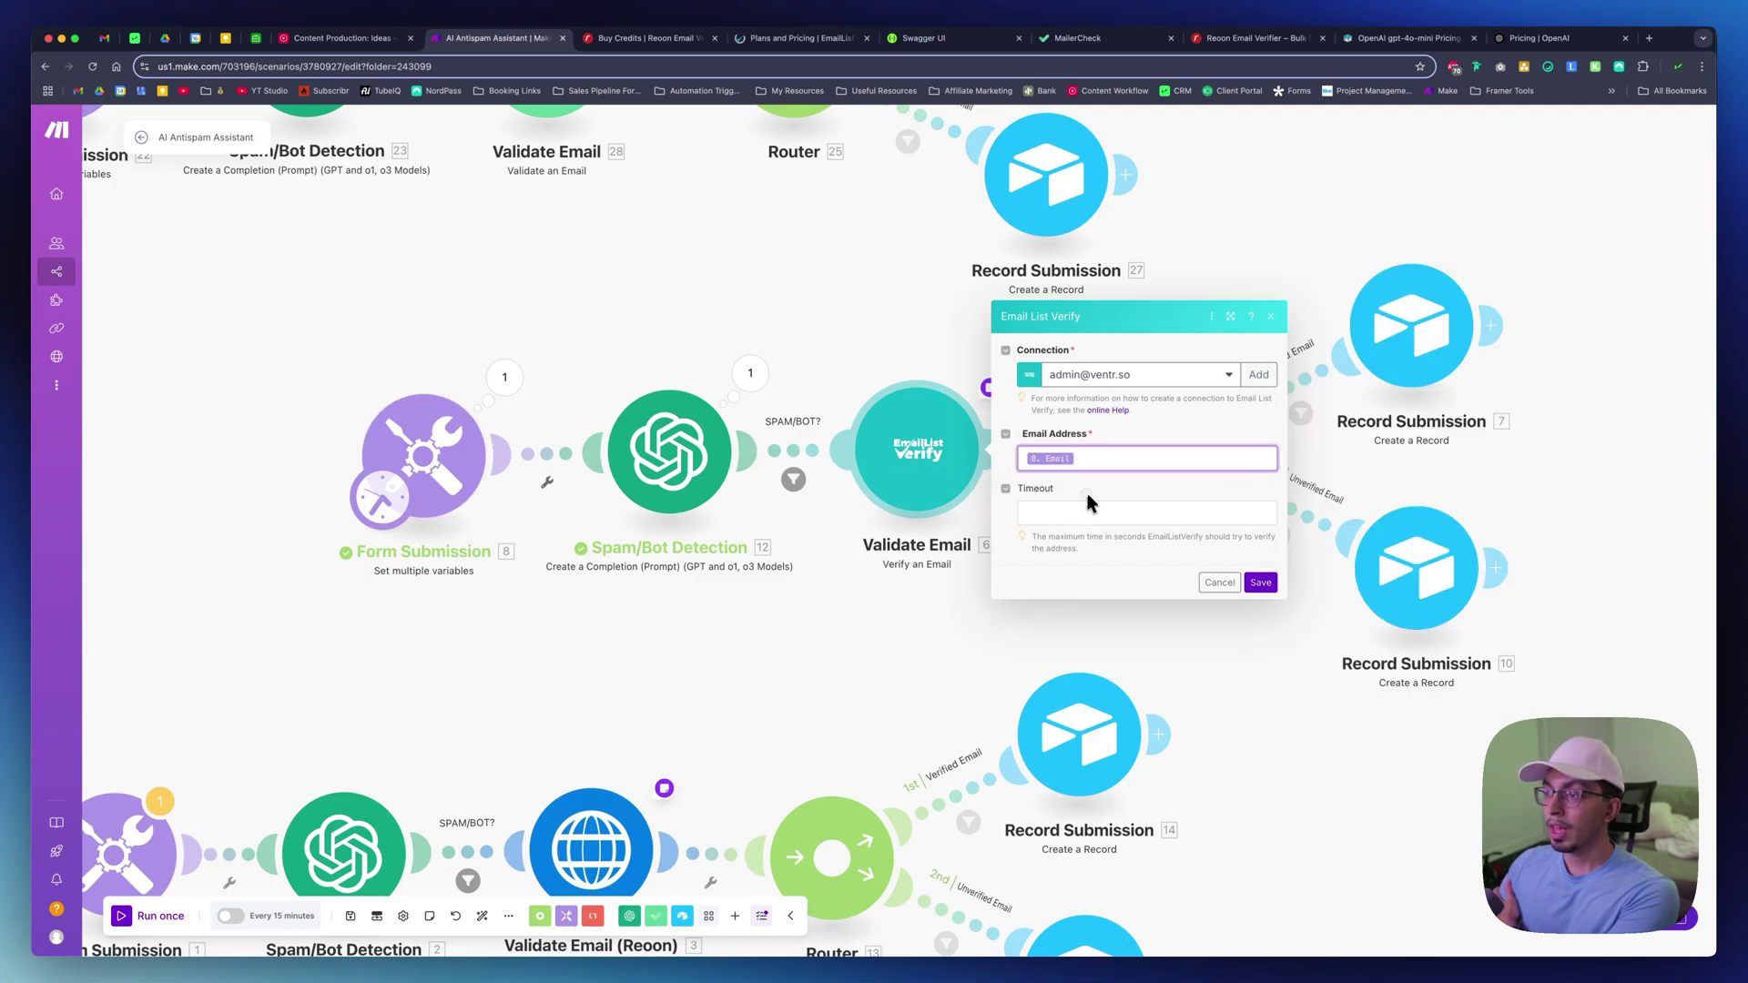
click(1220, 582)
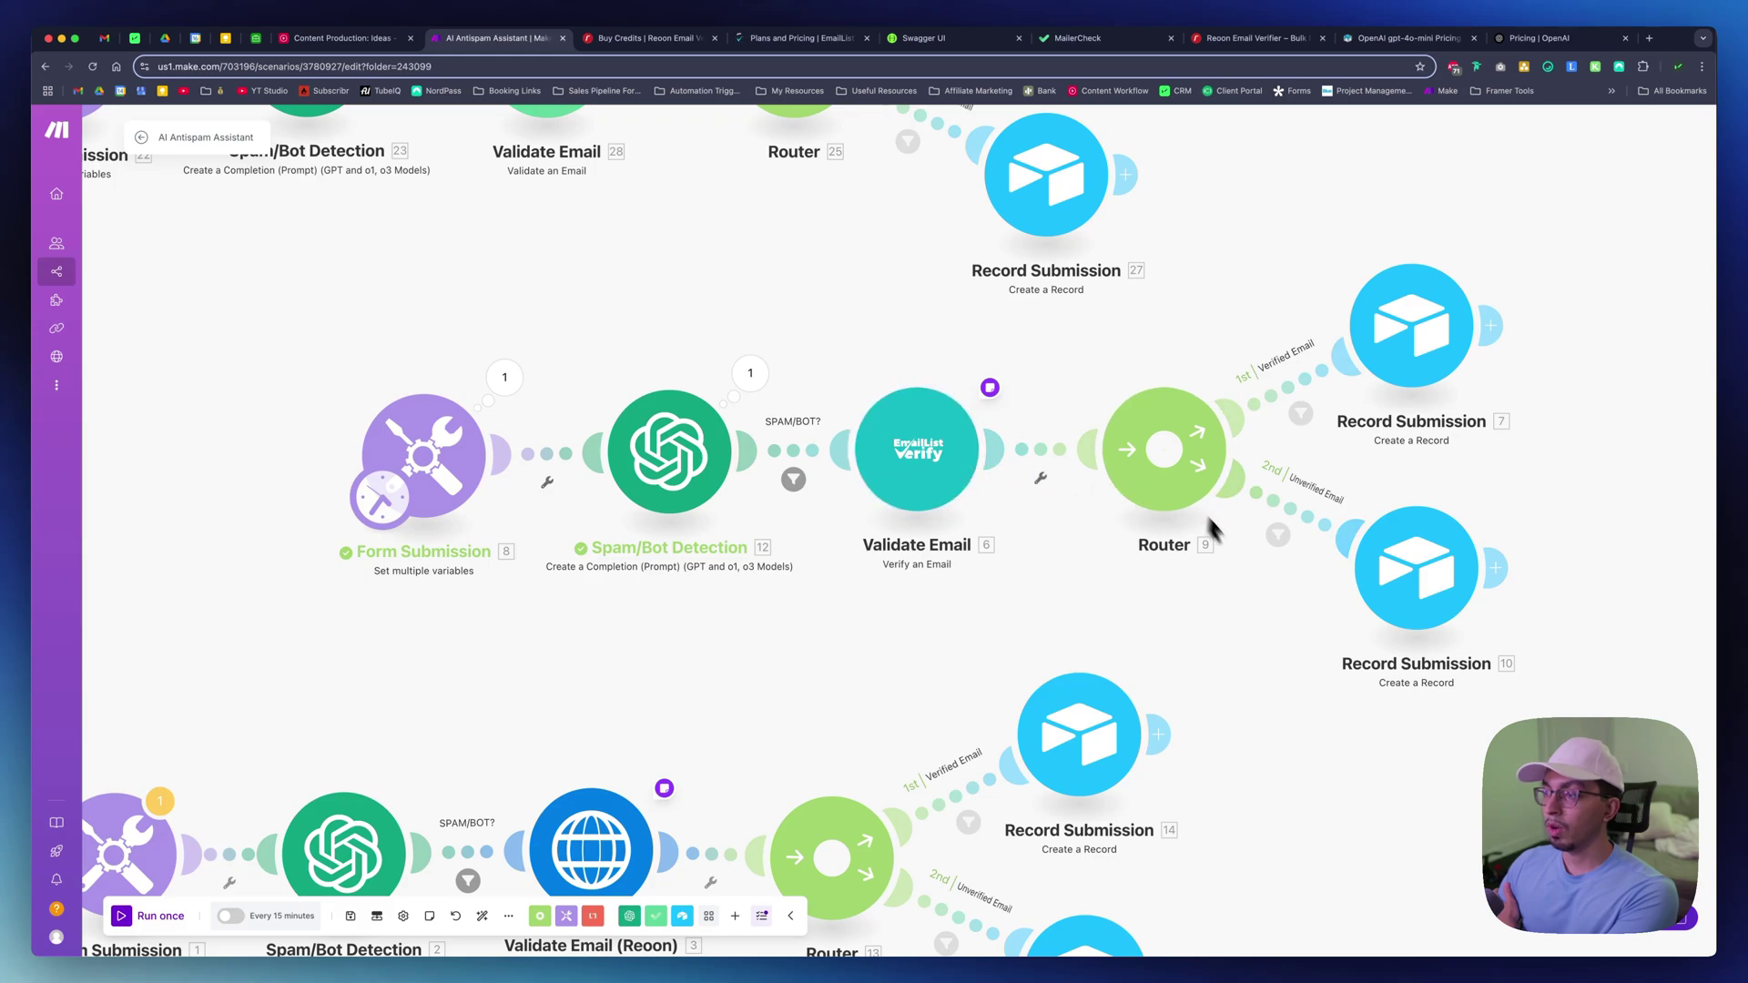
Review the Verified Email filter condition on the middle flow's first router branch
scroll(1209, 527, right, 4)
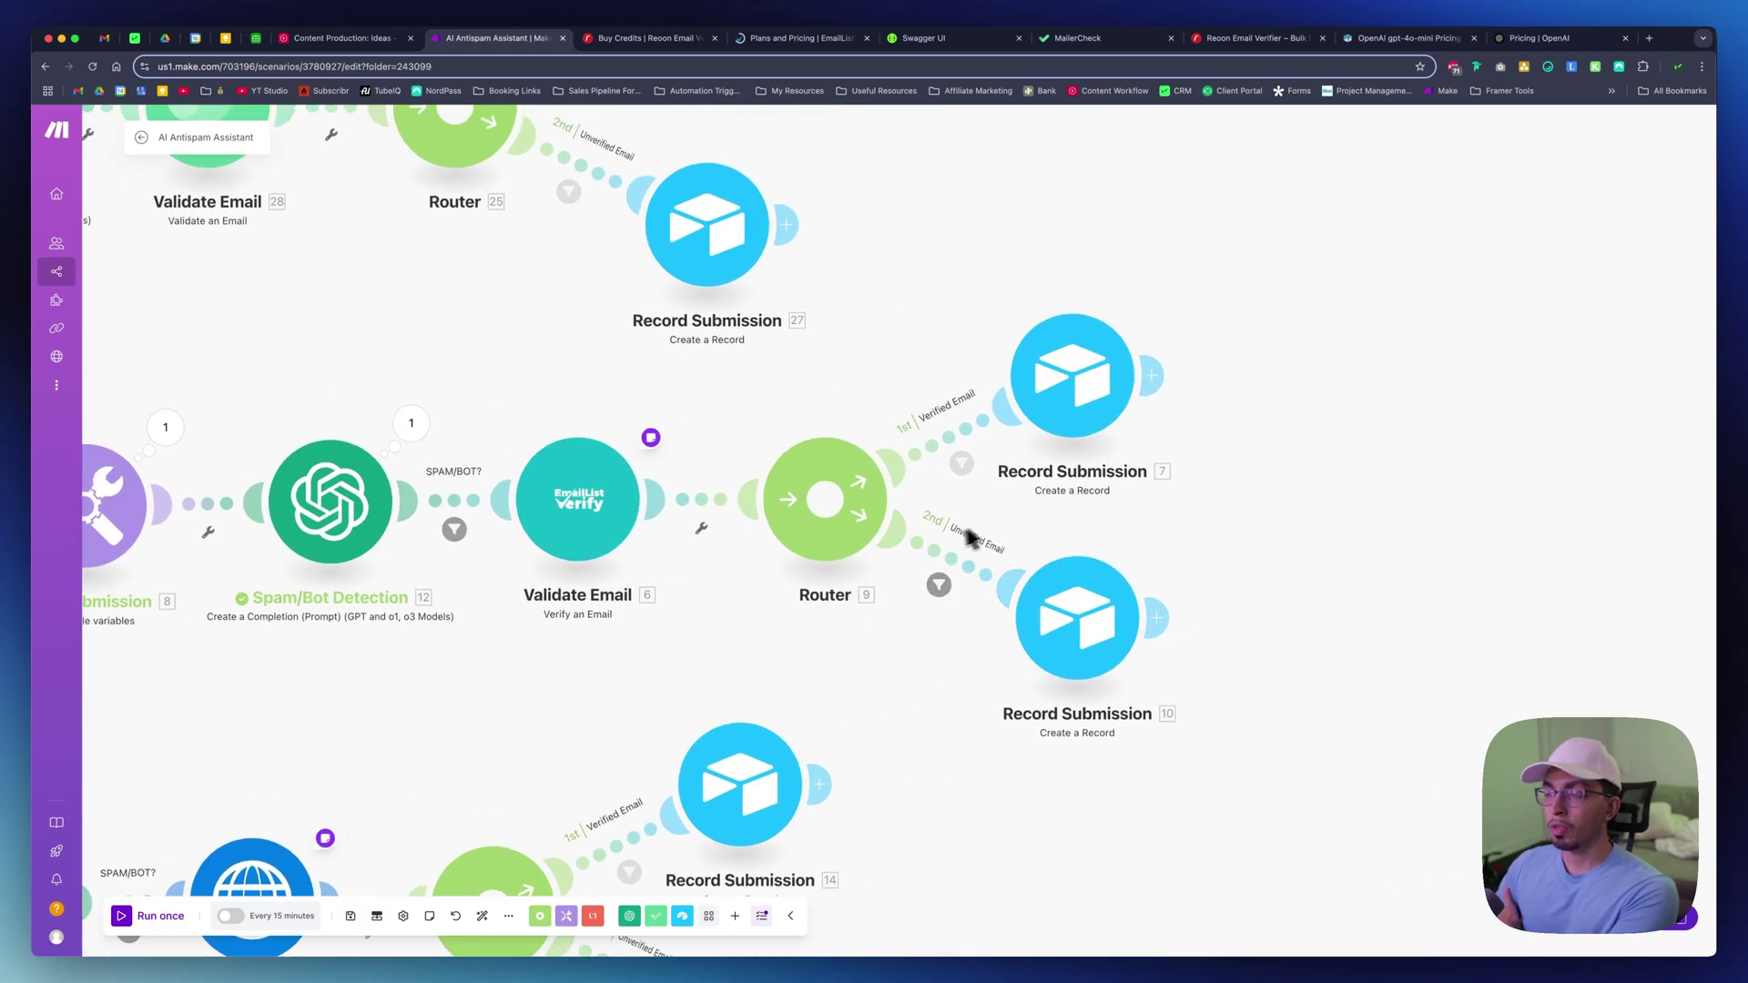
click(1043, 369)
click(1007, 359)
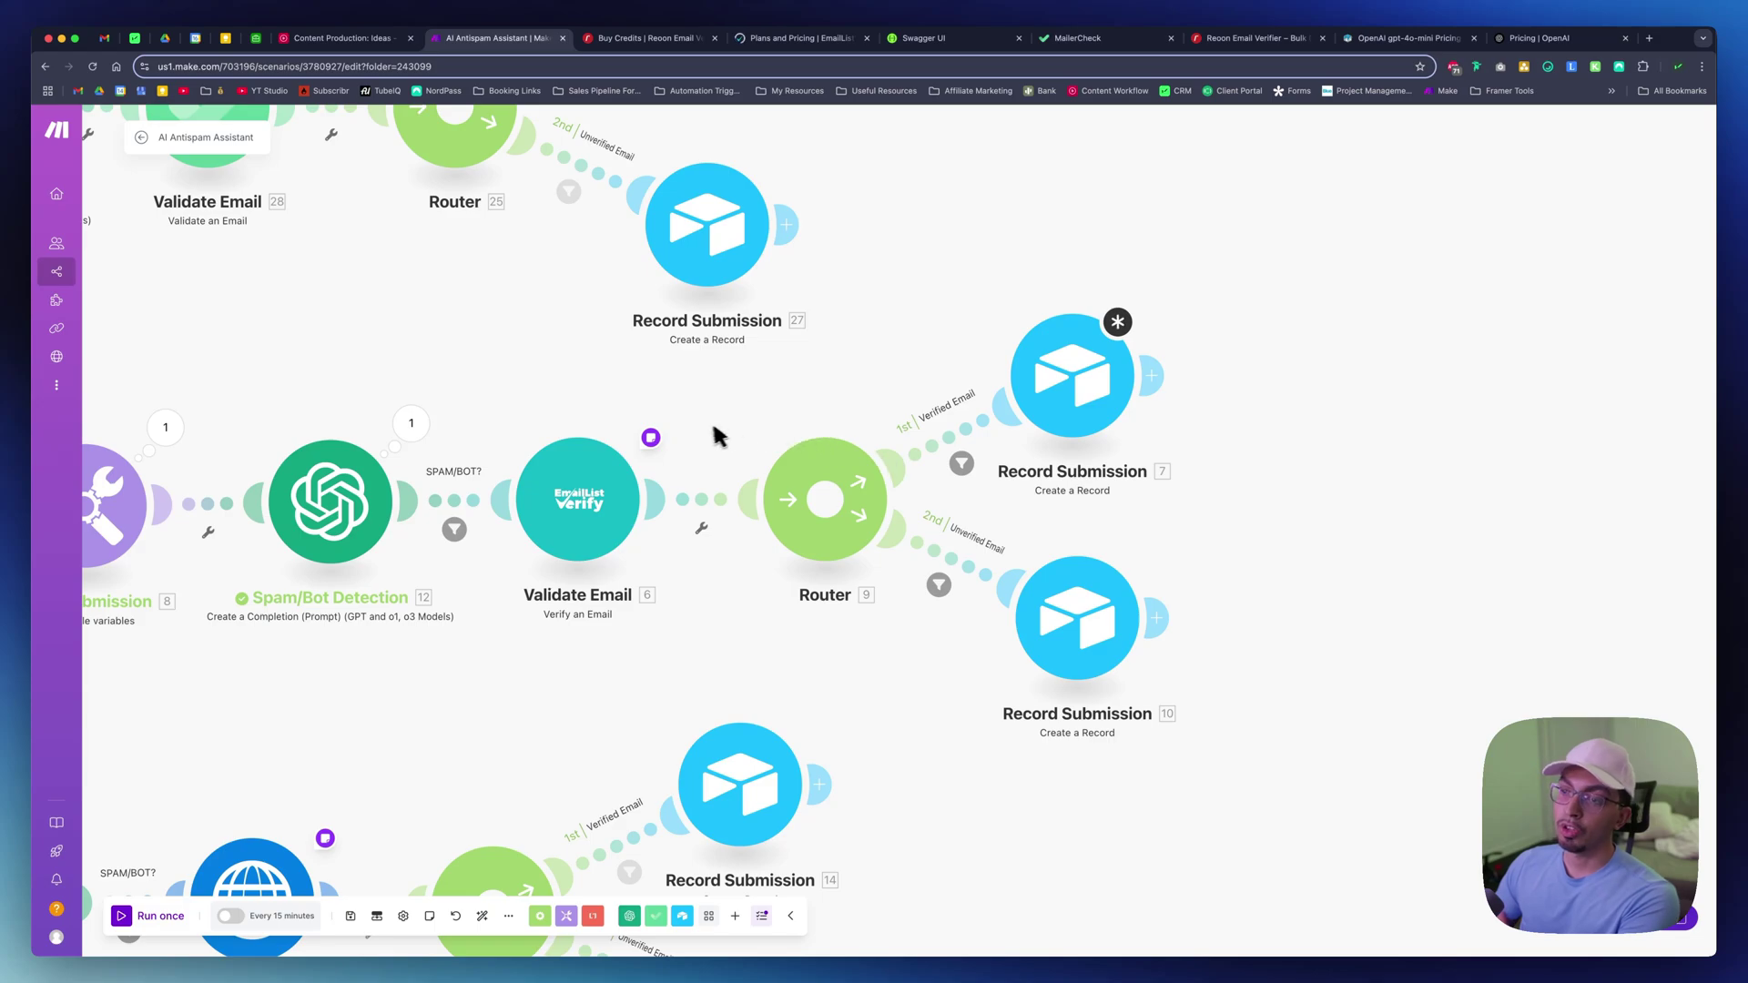
click(962, 464)
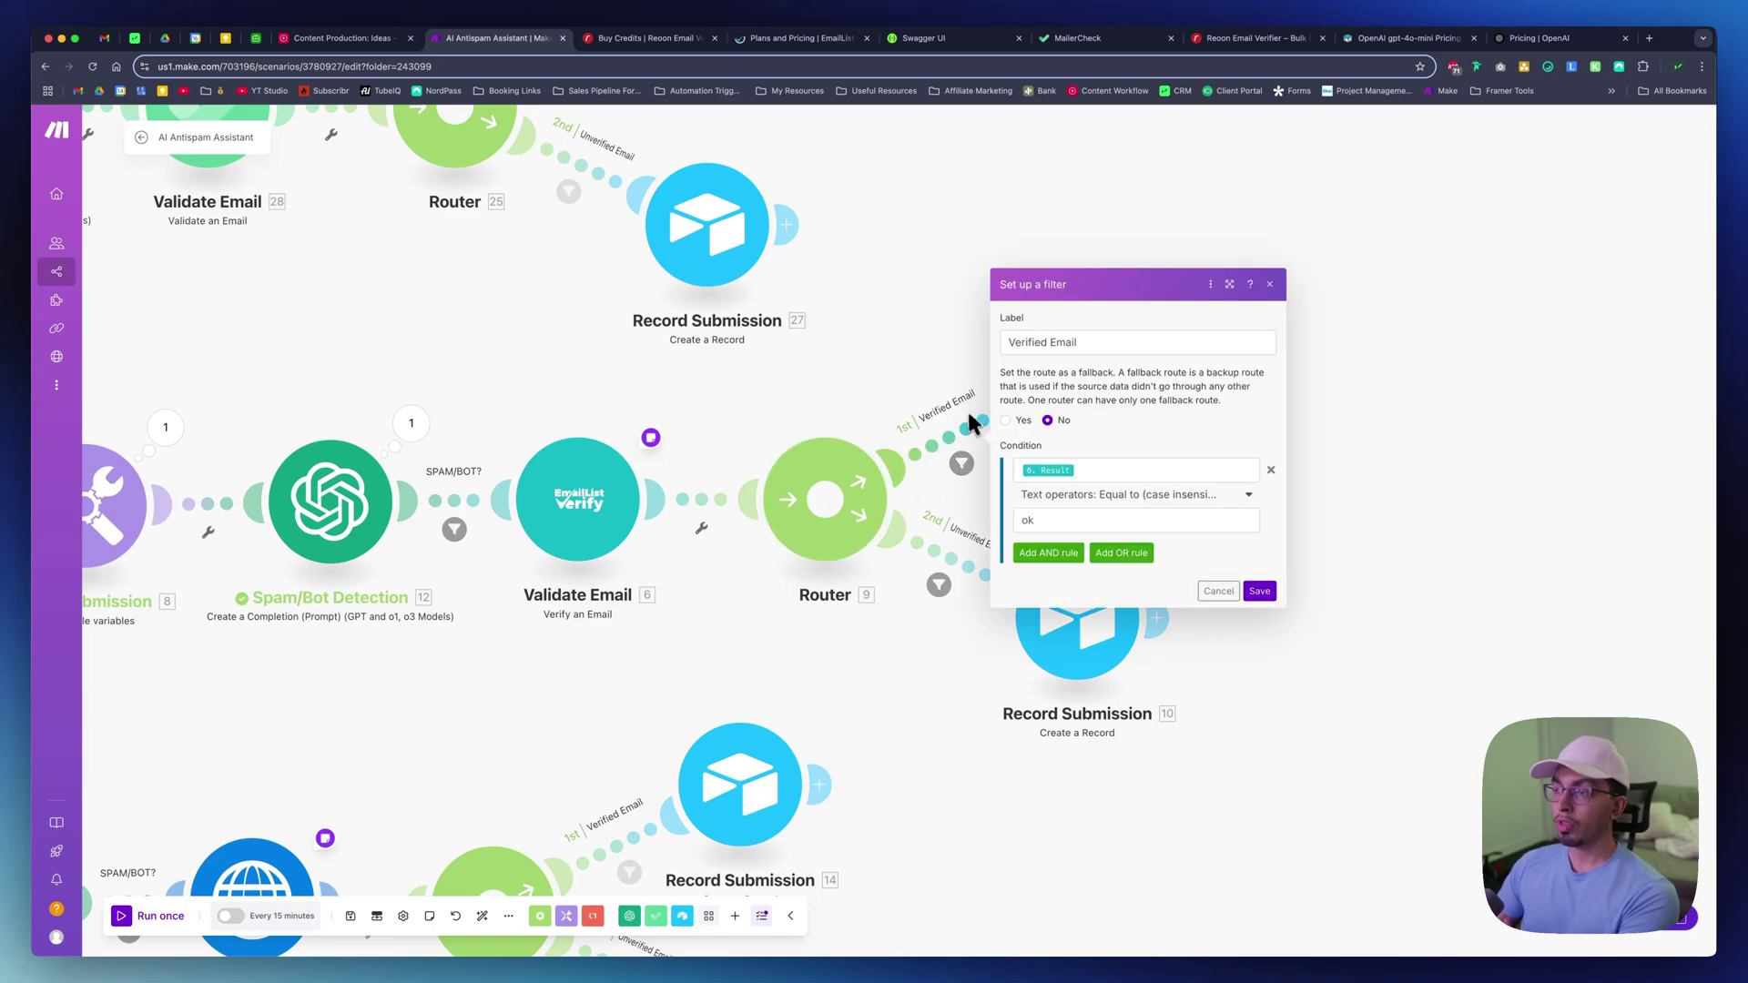
click(870, 369)
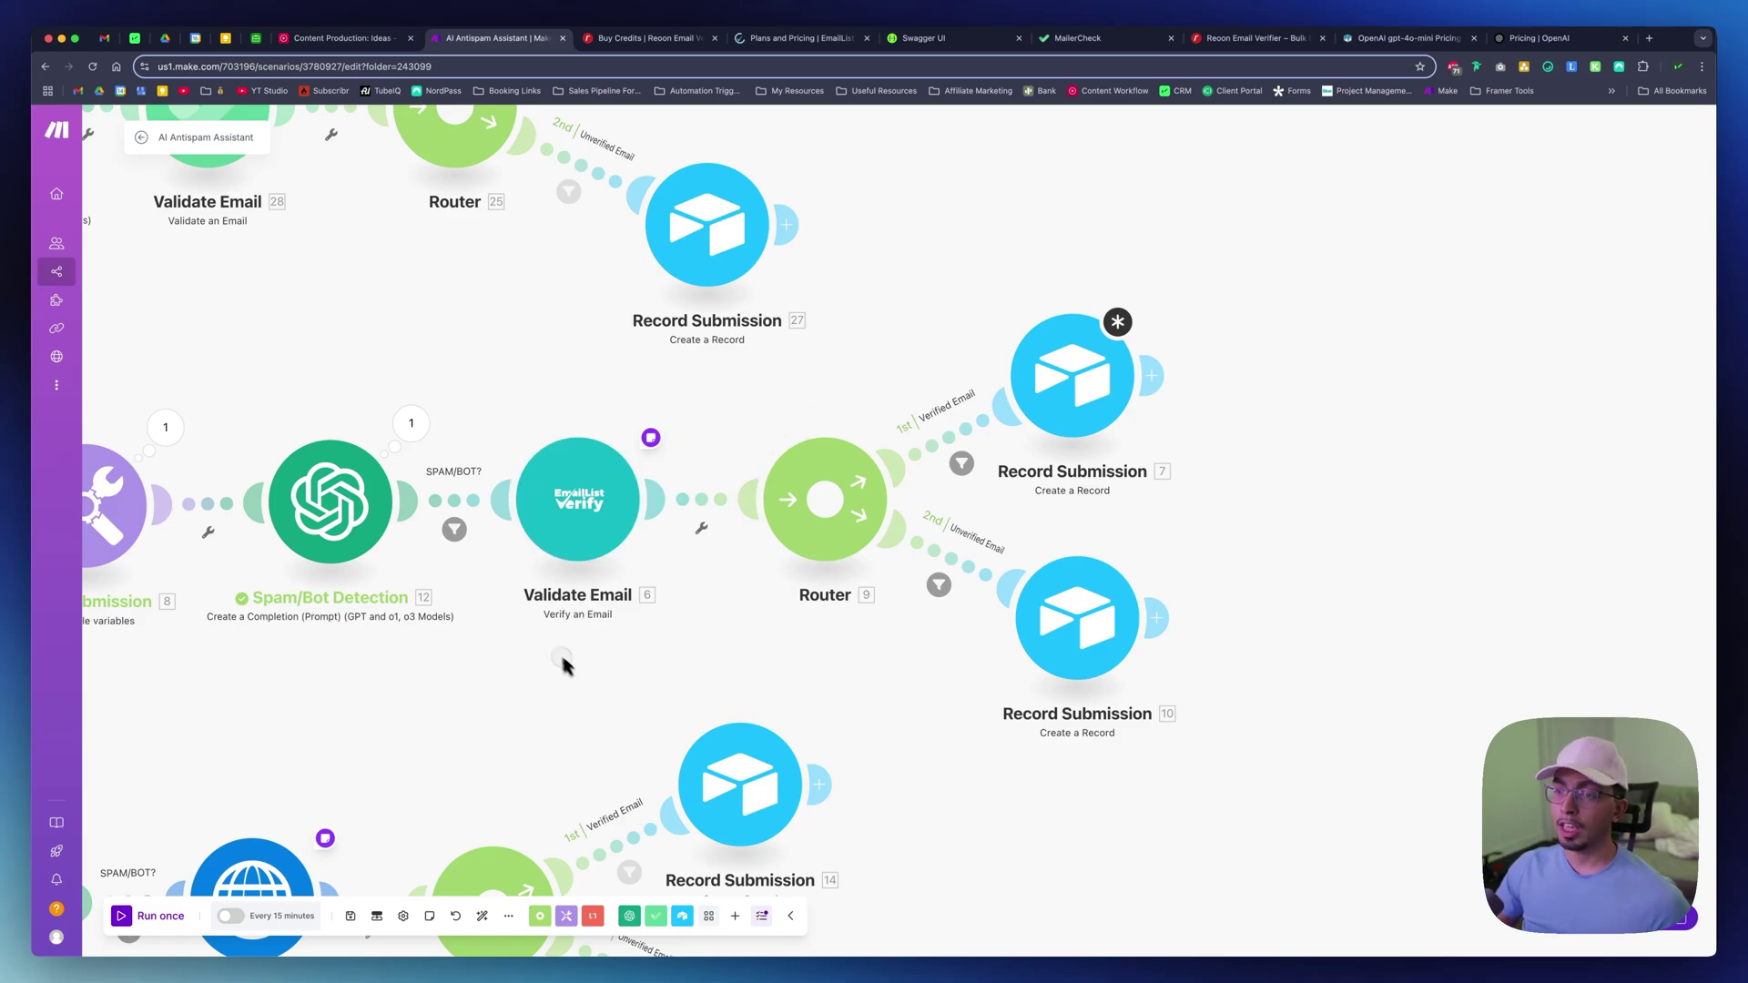
Review the middle flow's Form Submission run output and the model and prompt settings of its Spam/Bot Detection module
drag(561, 664, 754, 652)
scroll(692, 679, down, 2)
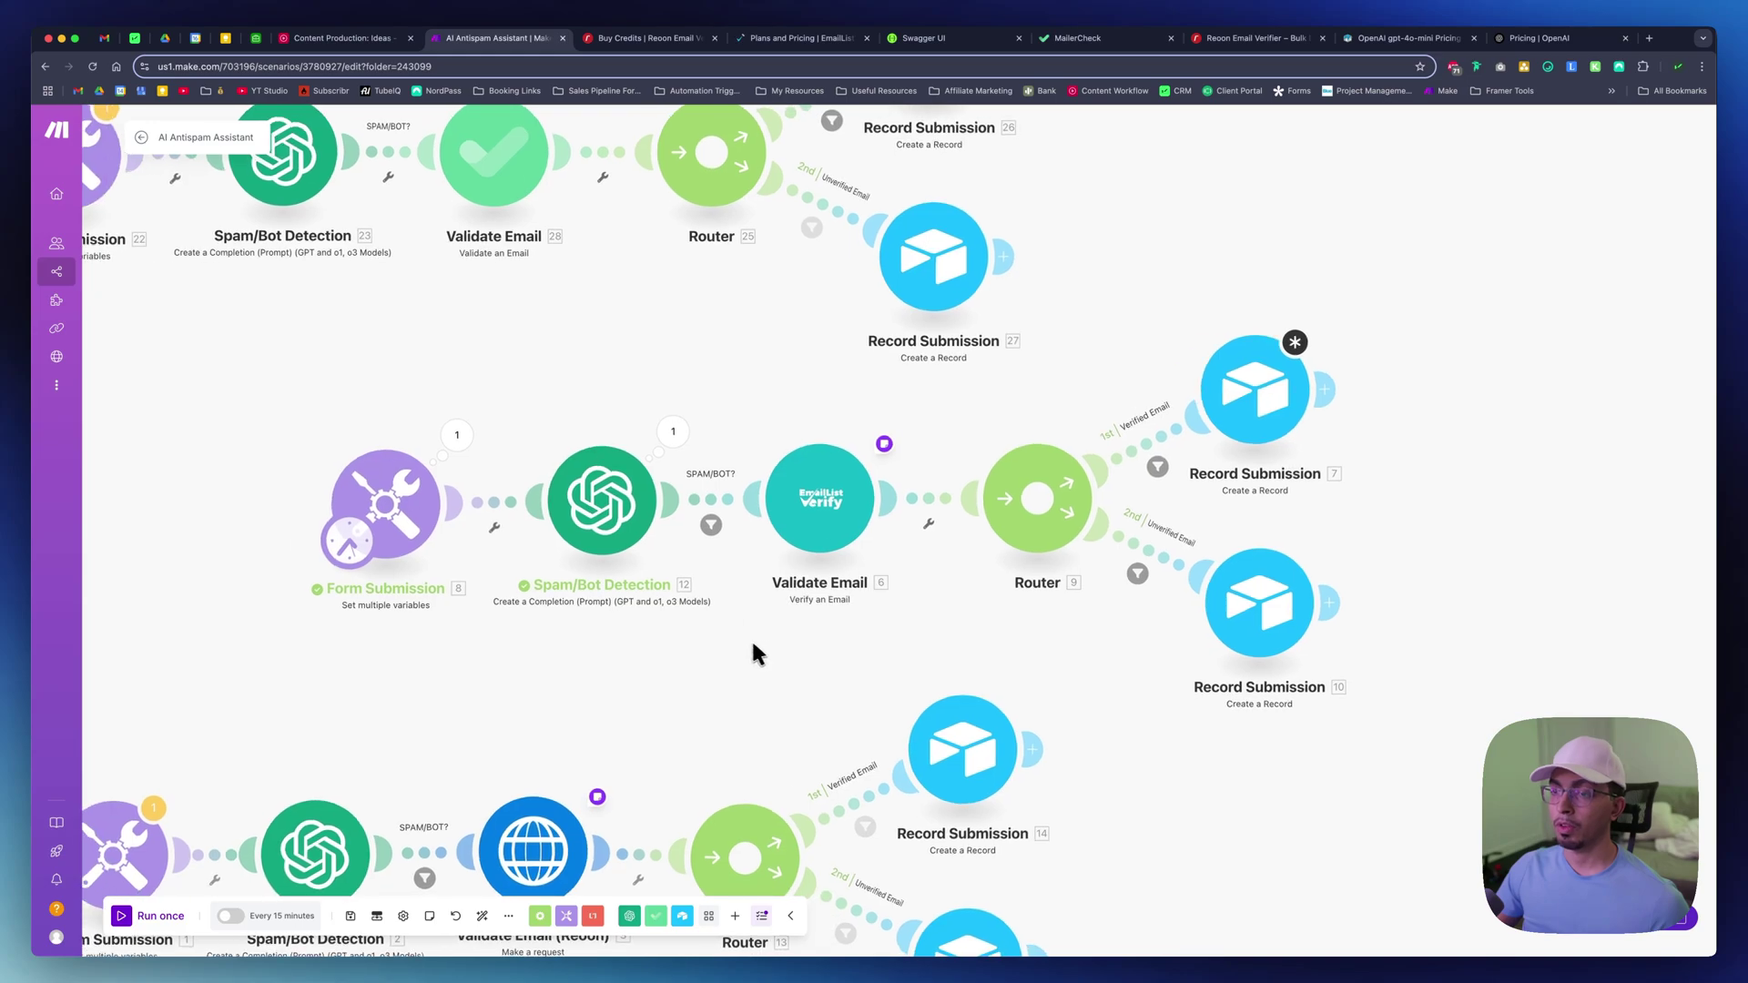
drag(518, 337, 690, 495)
scroll(690, 501, down, 5)
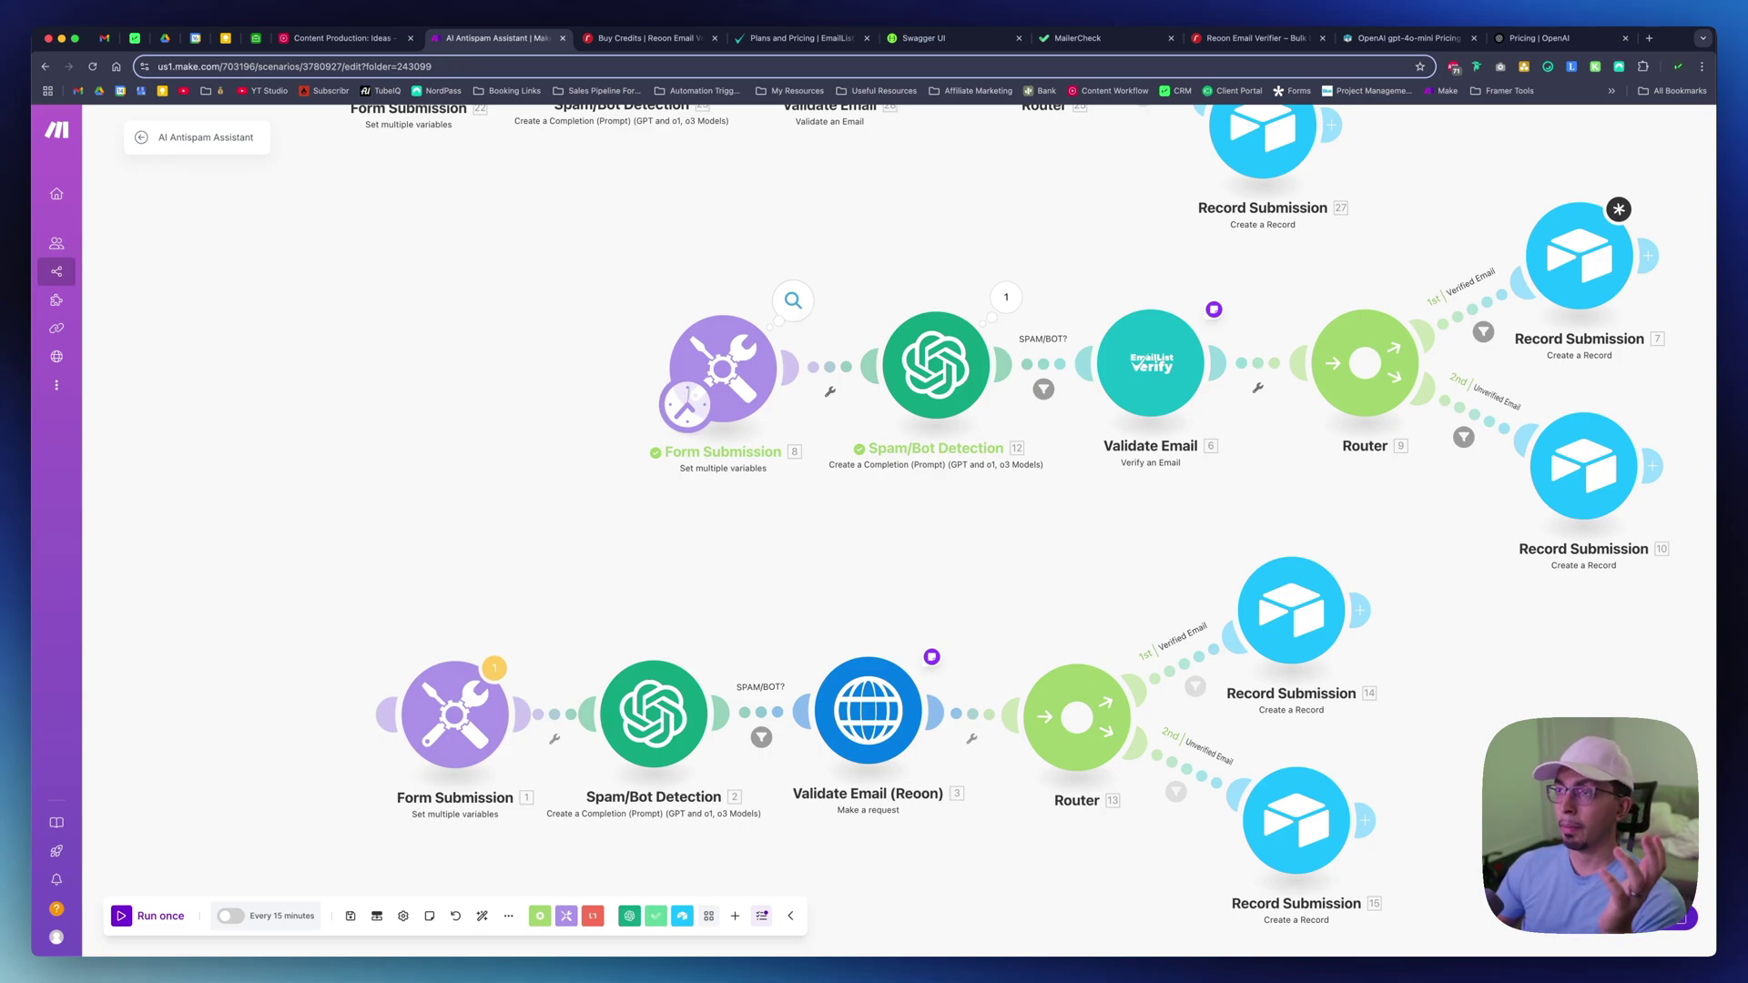
click(794, 299)
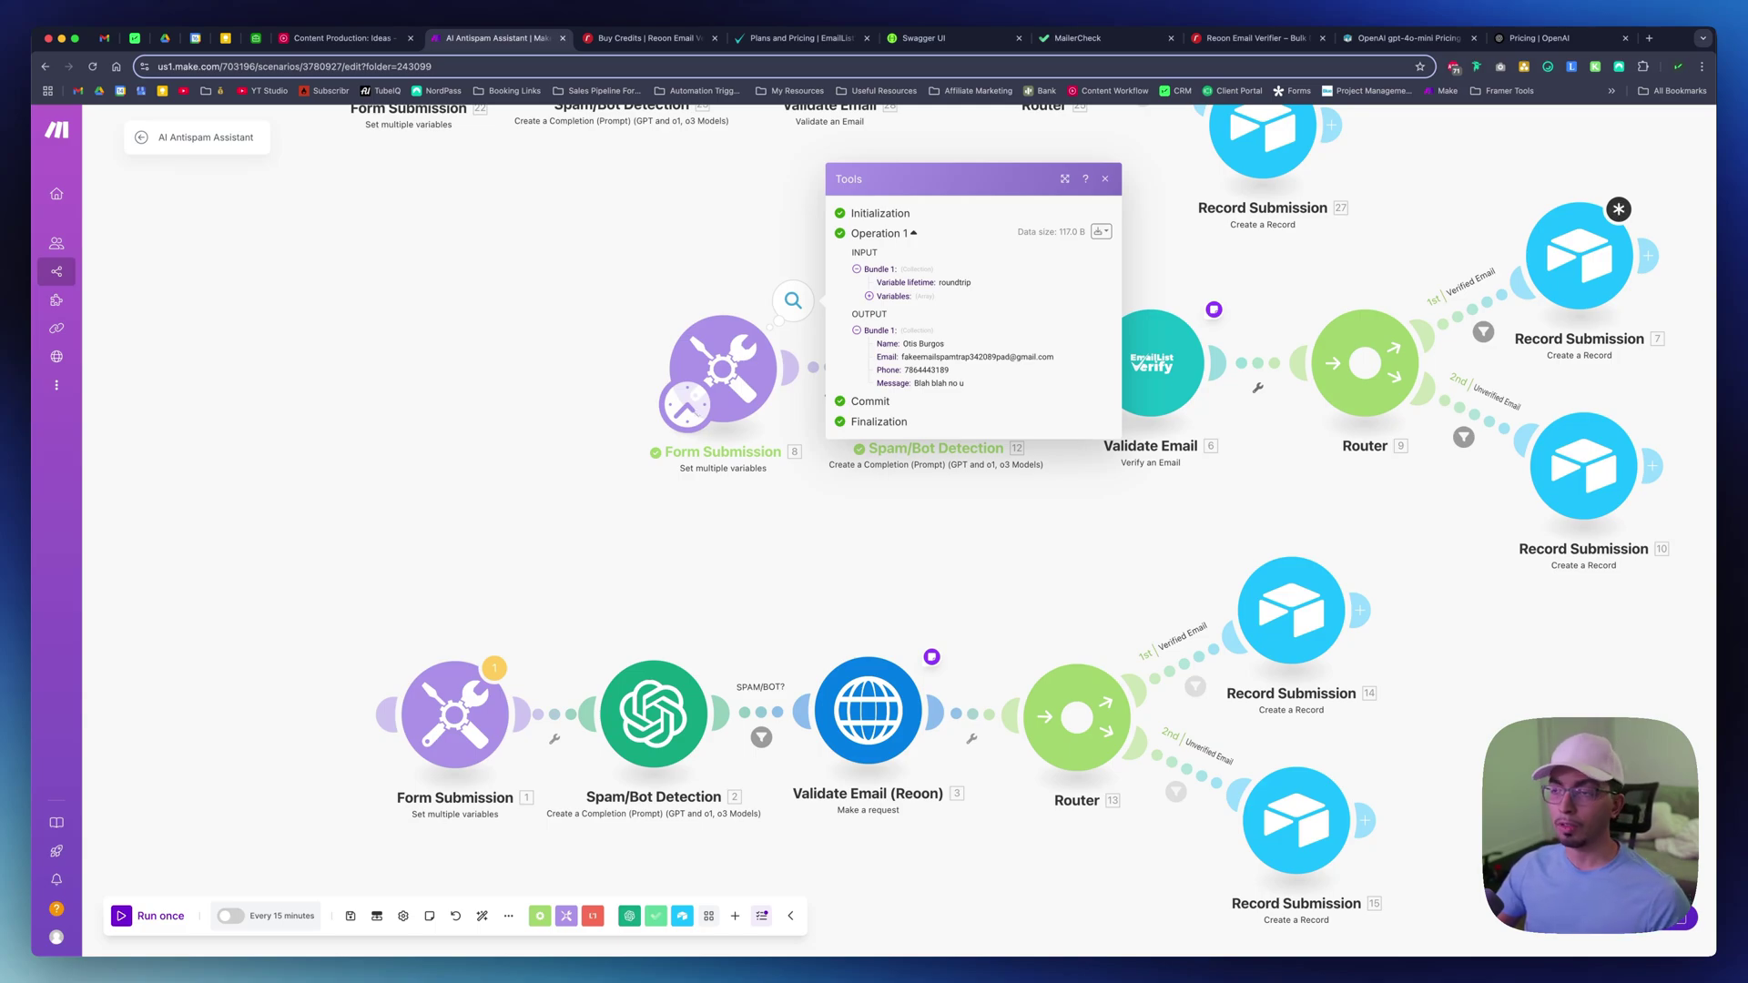
key(Escape)
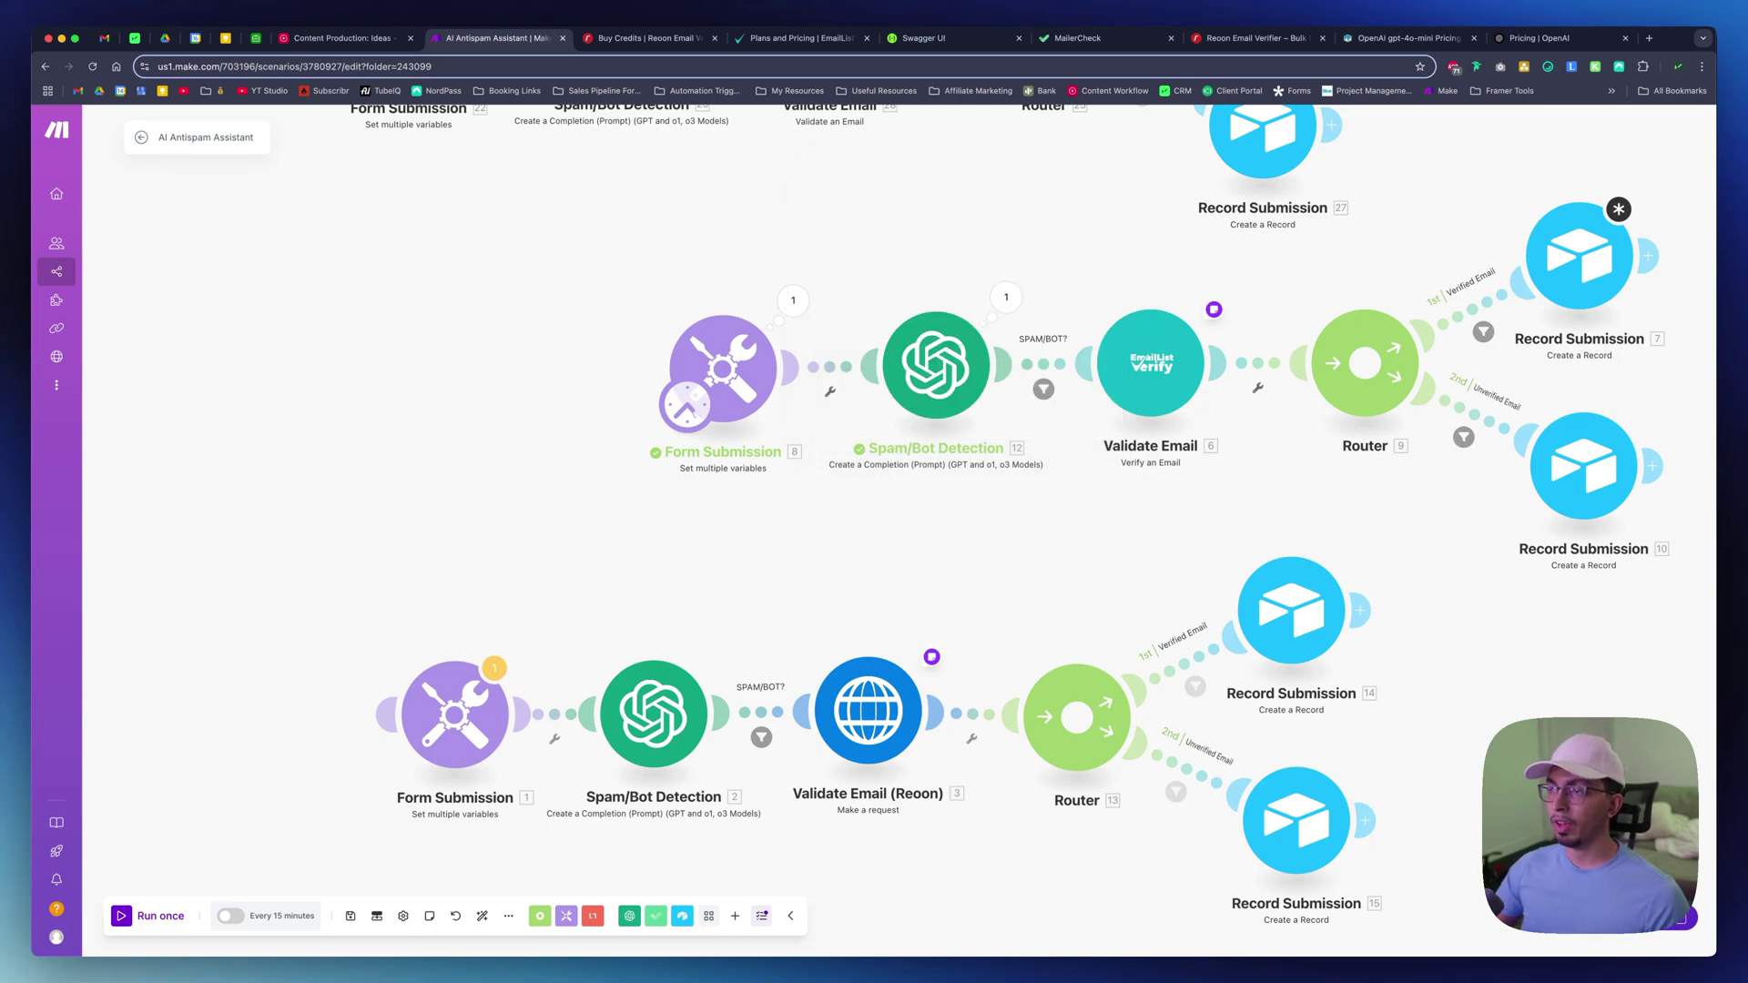
click(921, 374)
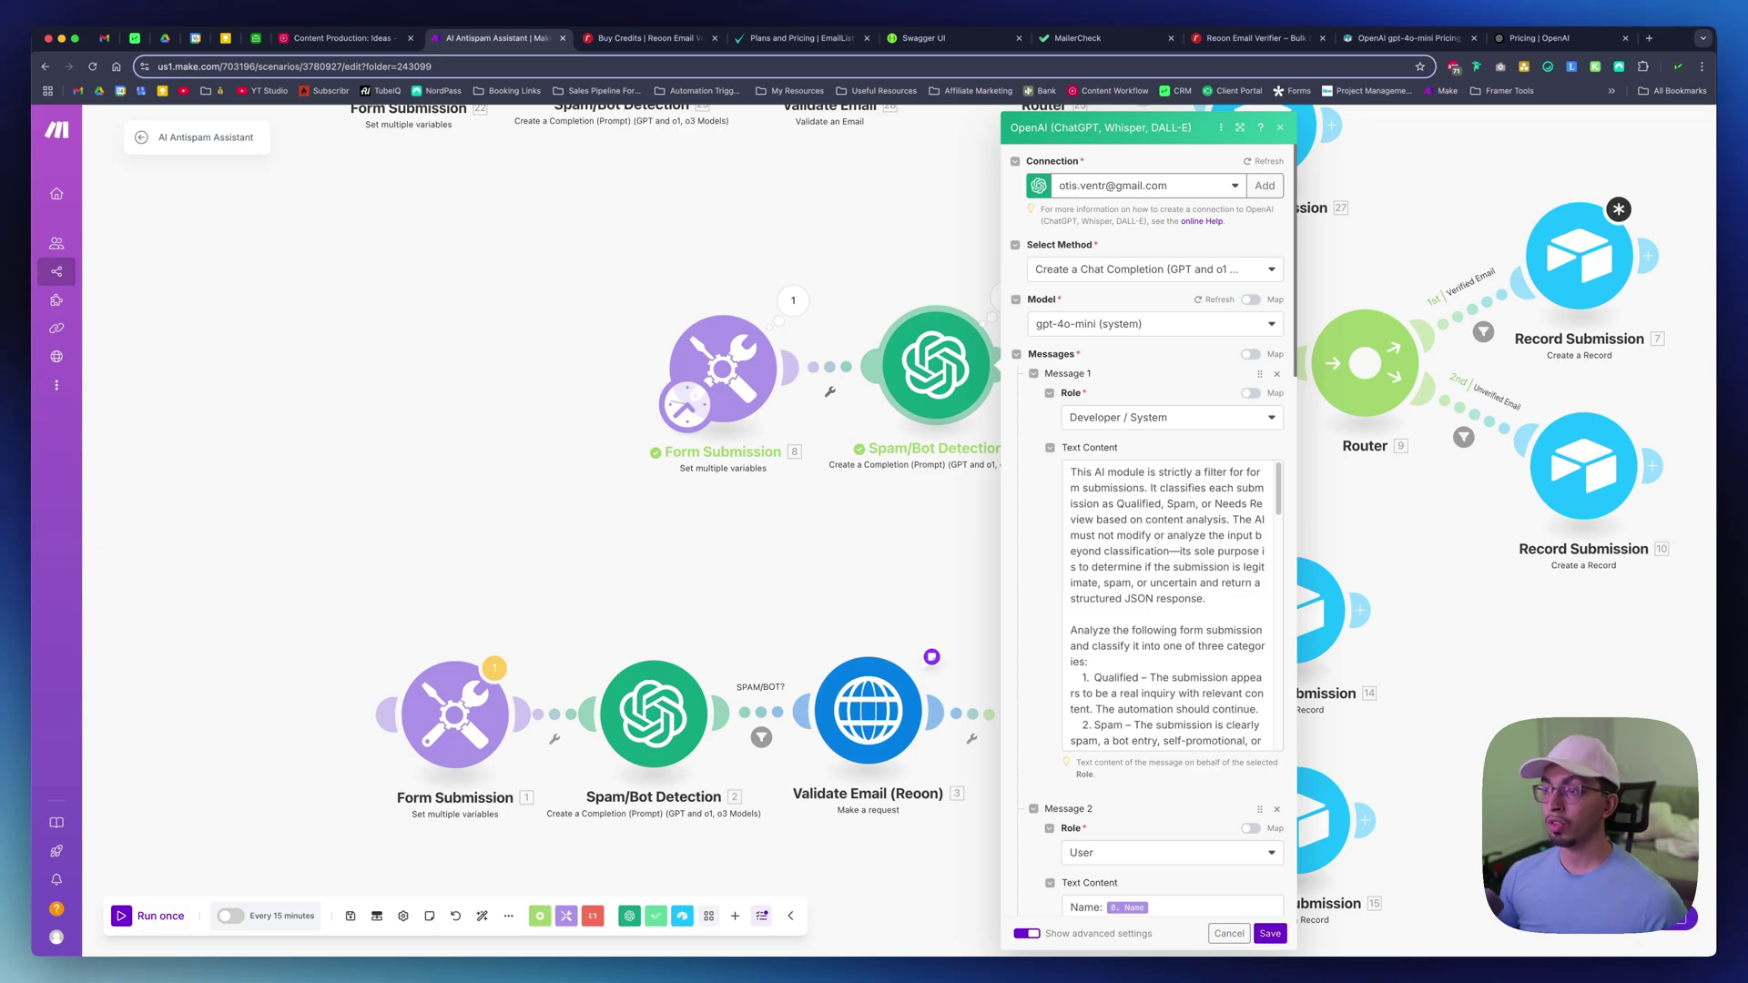
click(852, 282)
Add a DeepSeek AI Create a Chat Completion module on the canvas beside the middle flow and delete it
click(450, 419)
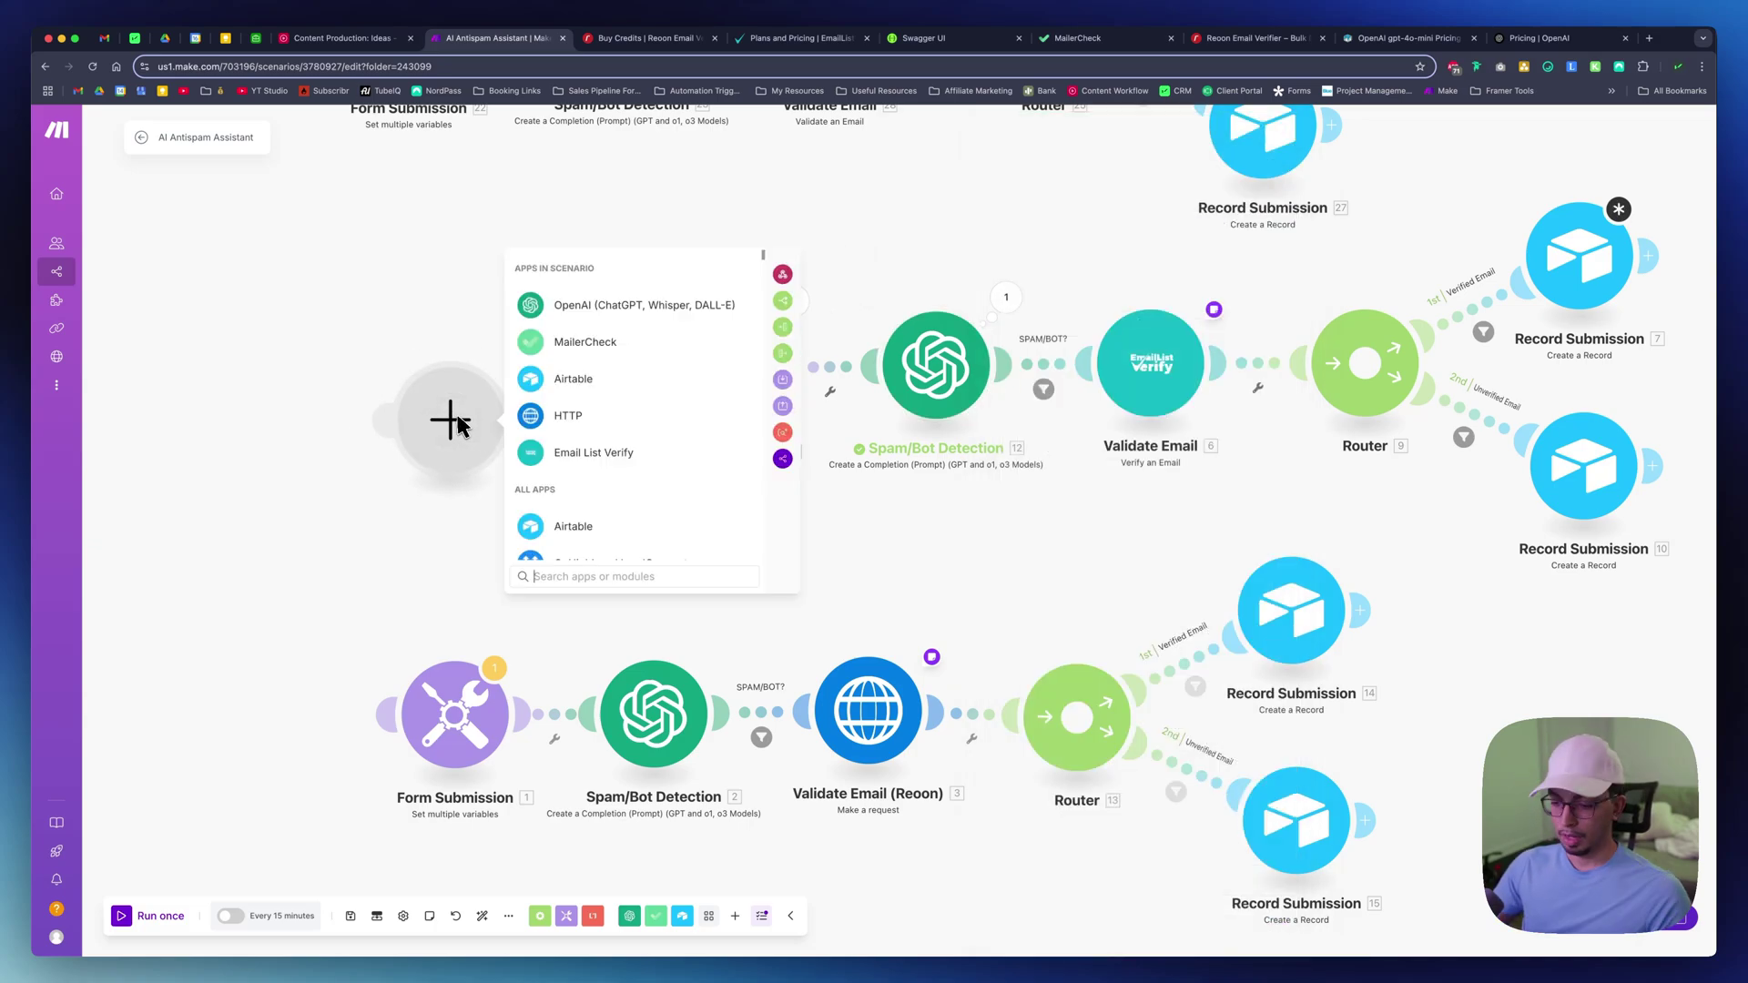
text(deeps)
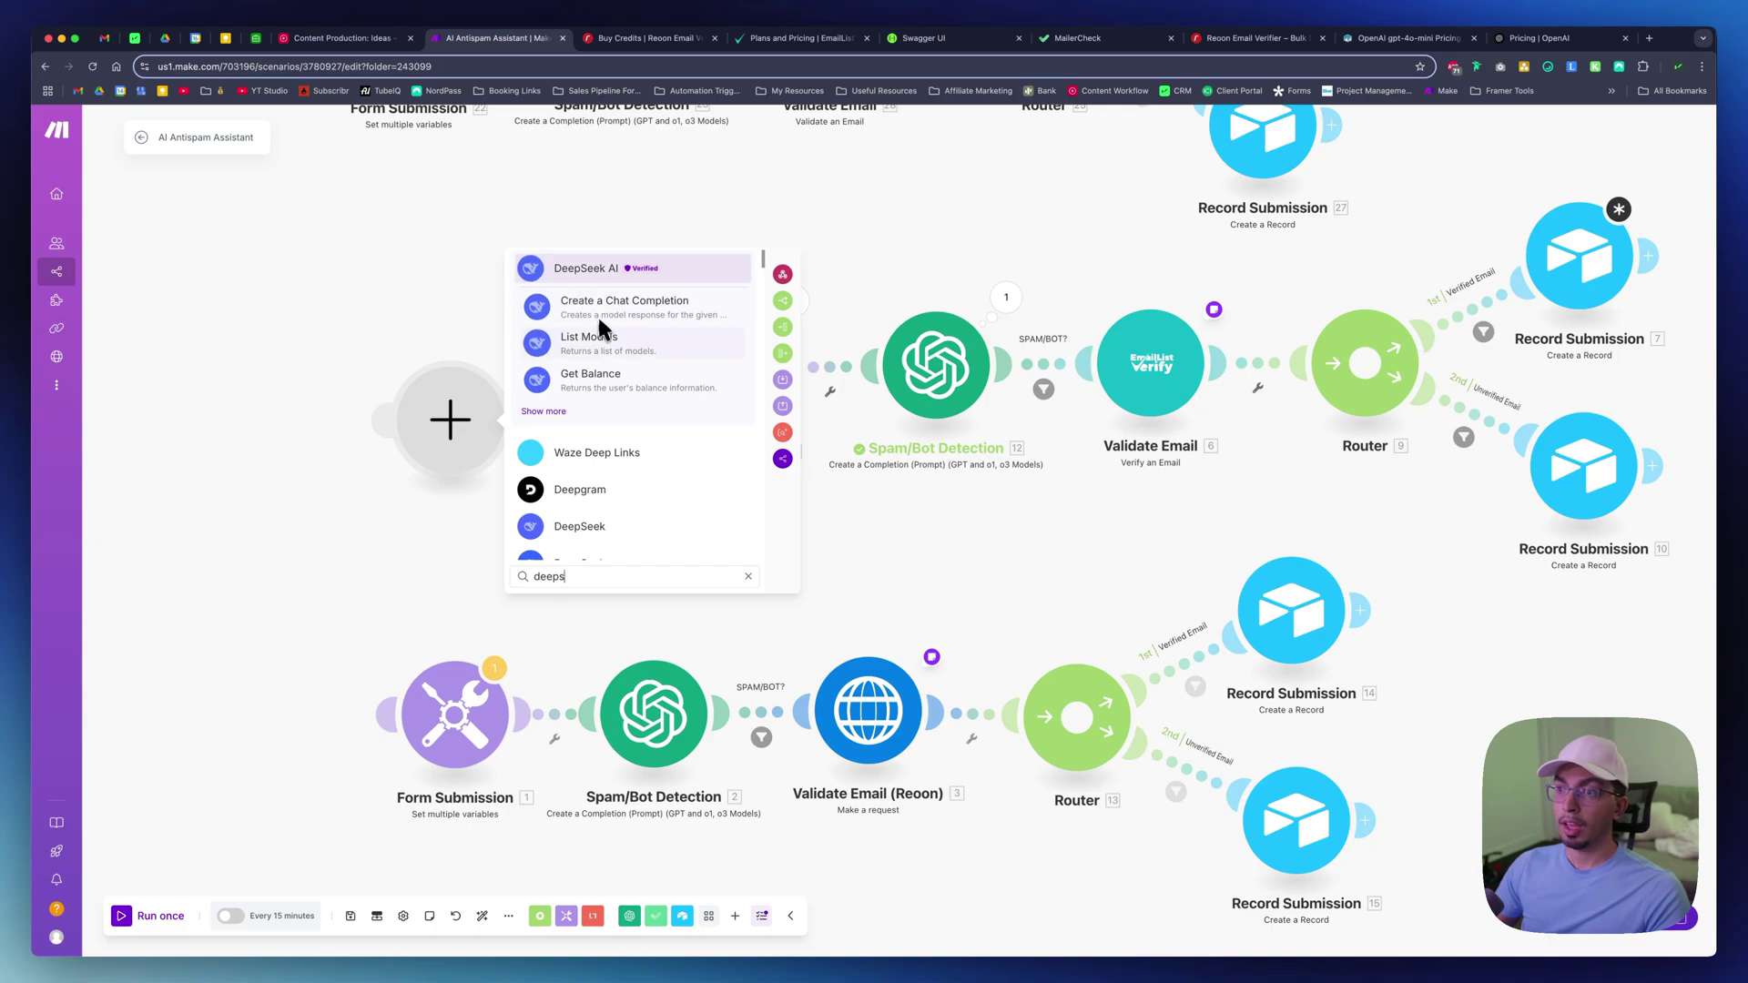
click(593, 328)
click(401, 340)
right_click(454, 442)
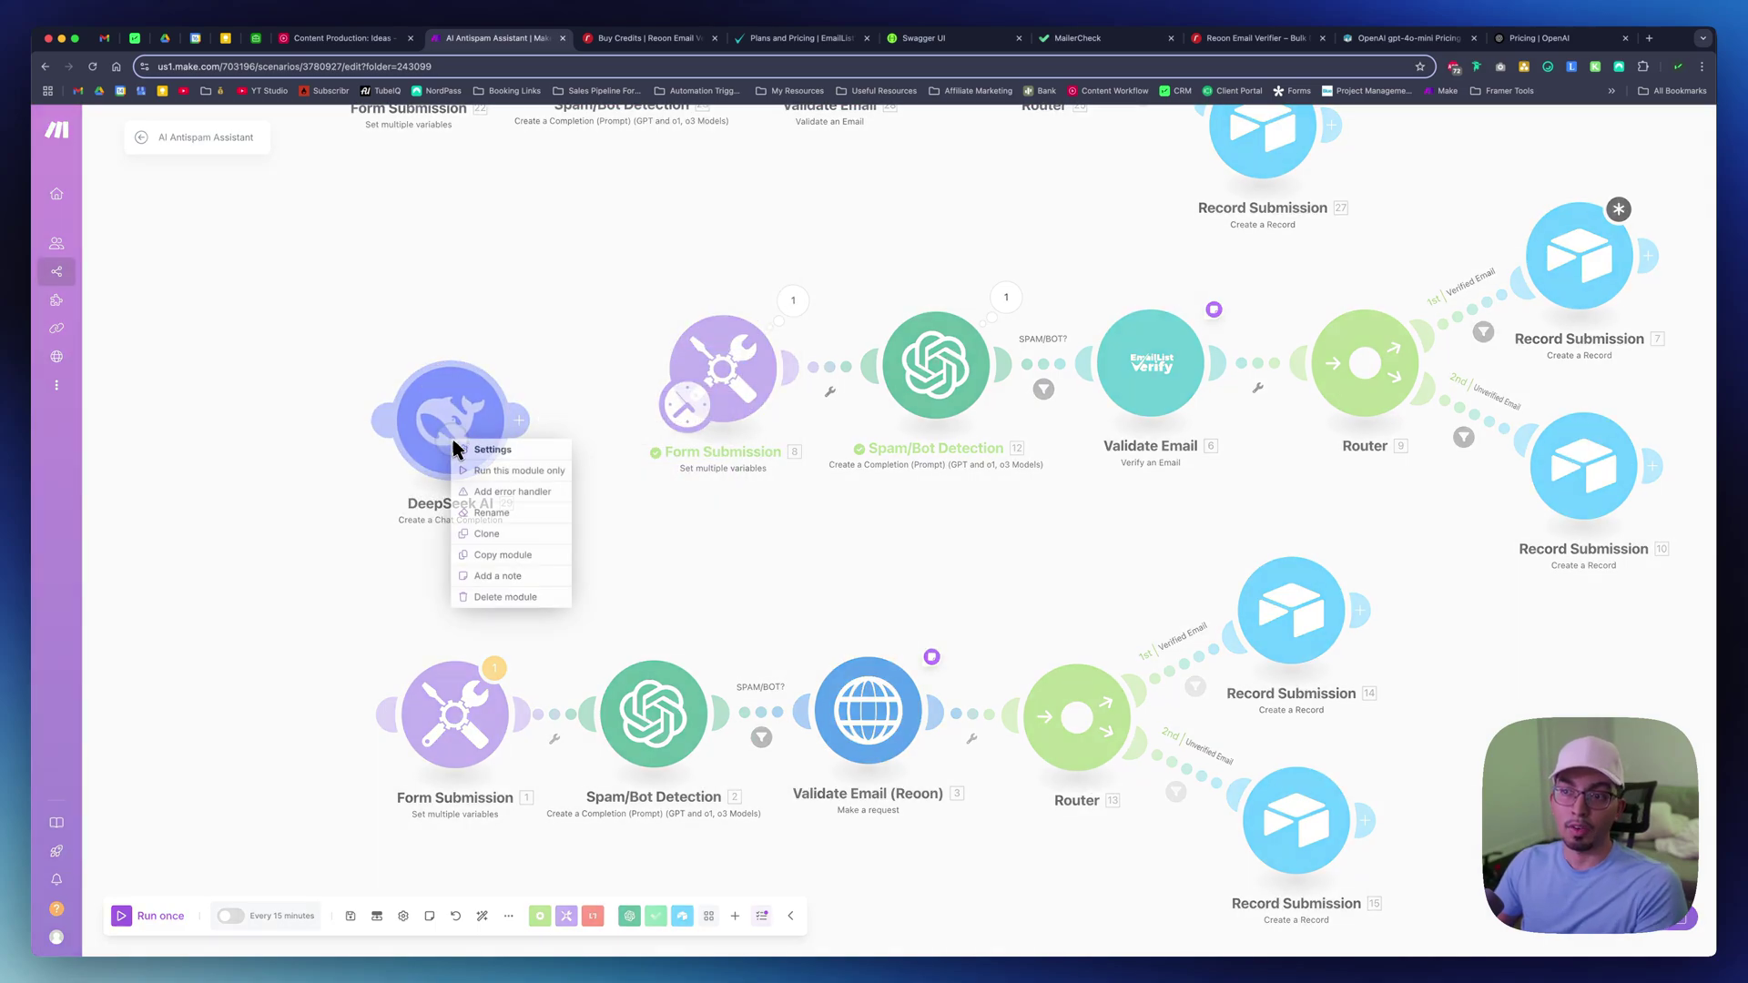
click(547, 597)
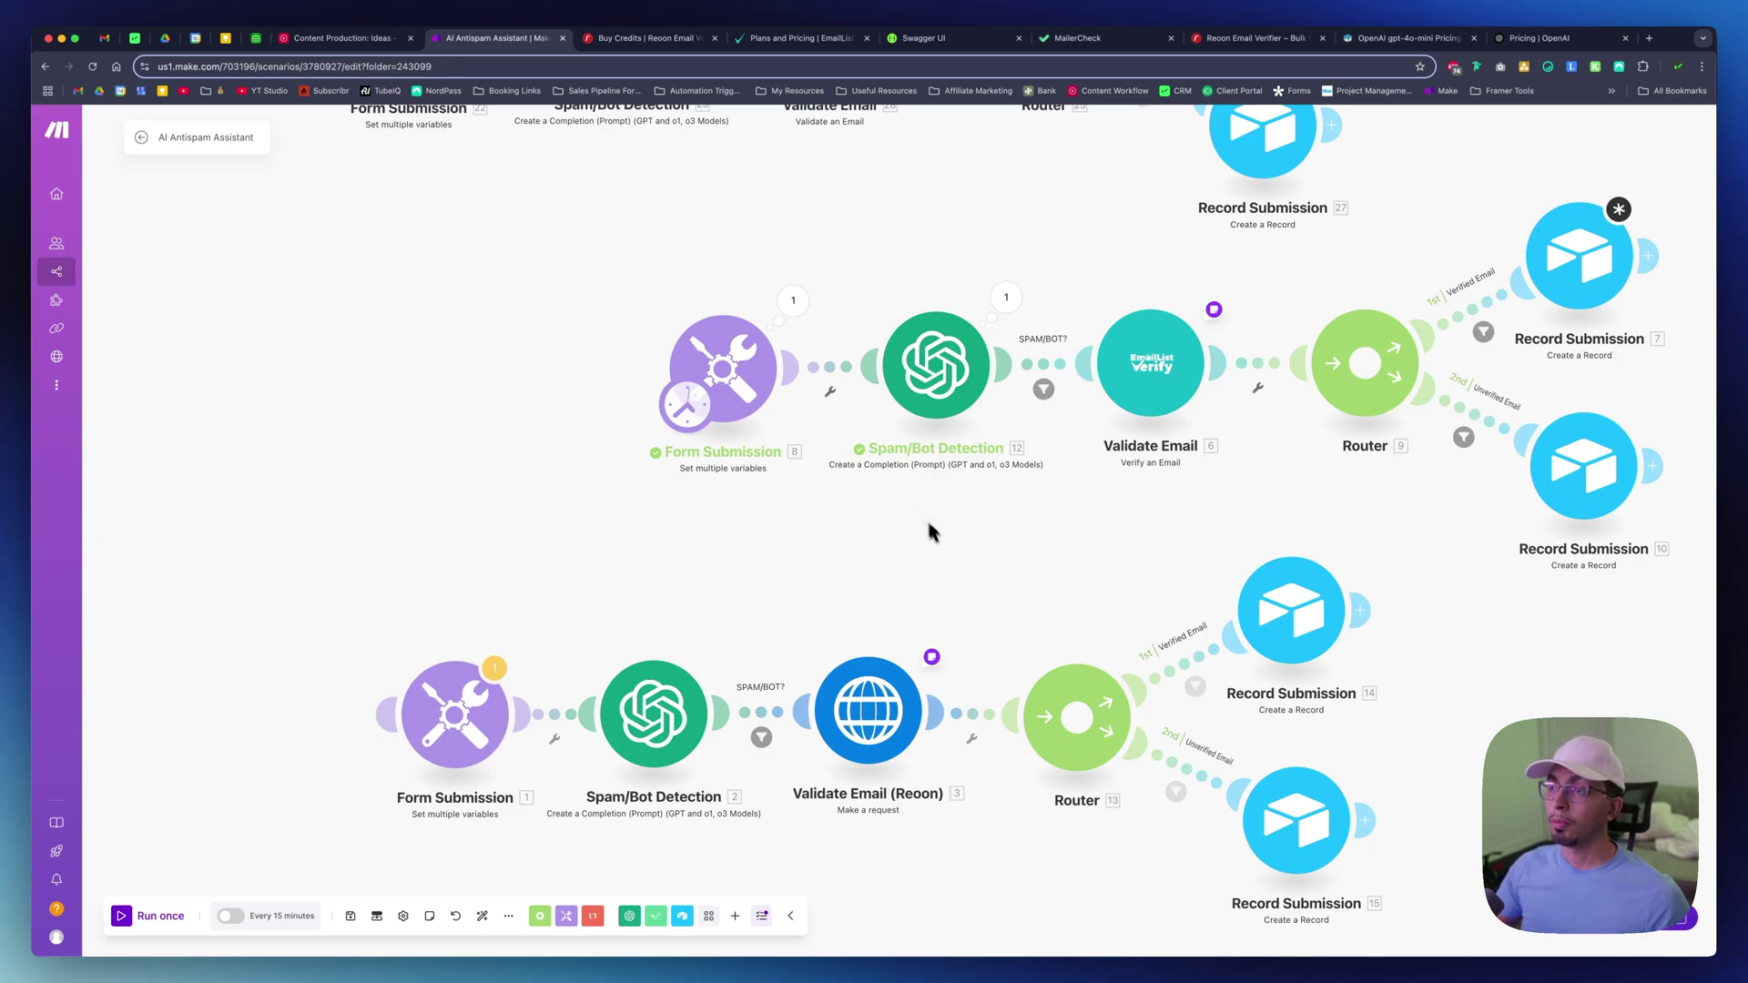
Examine the messages, response format, token limit and temperature in the middle flow's Spam/Bot Detection settings
click(938, 401)
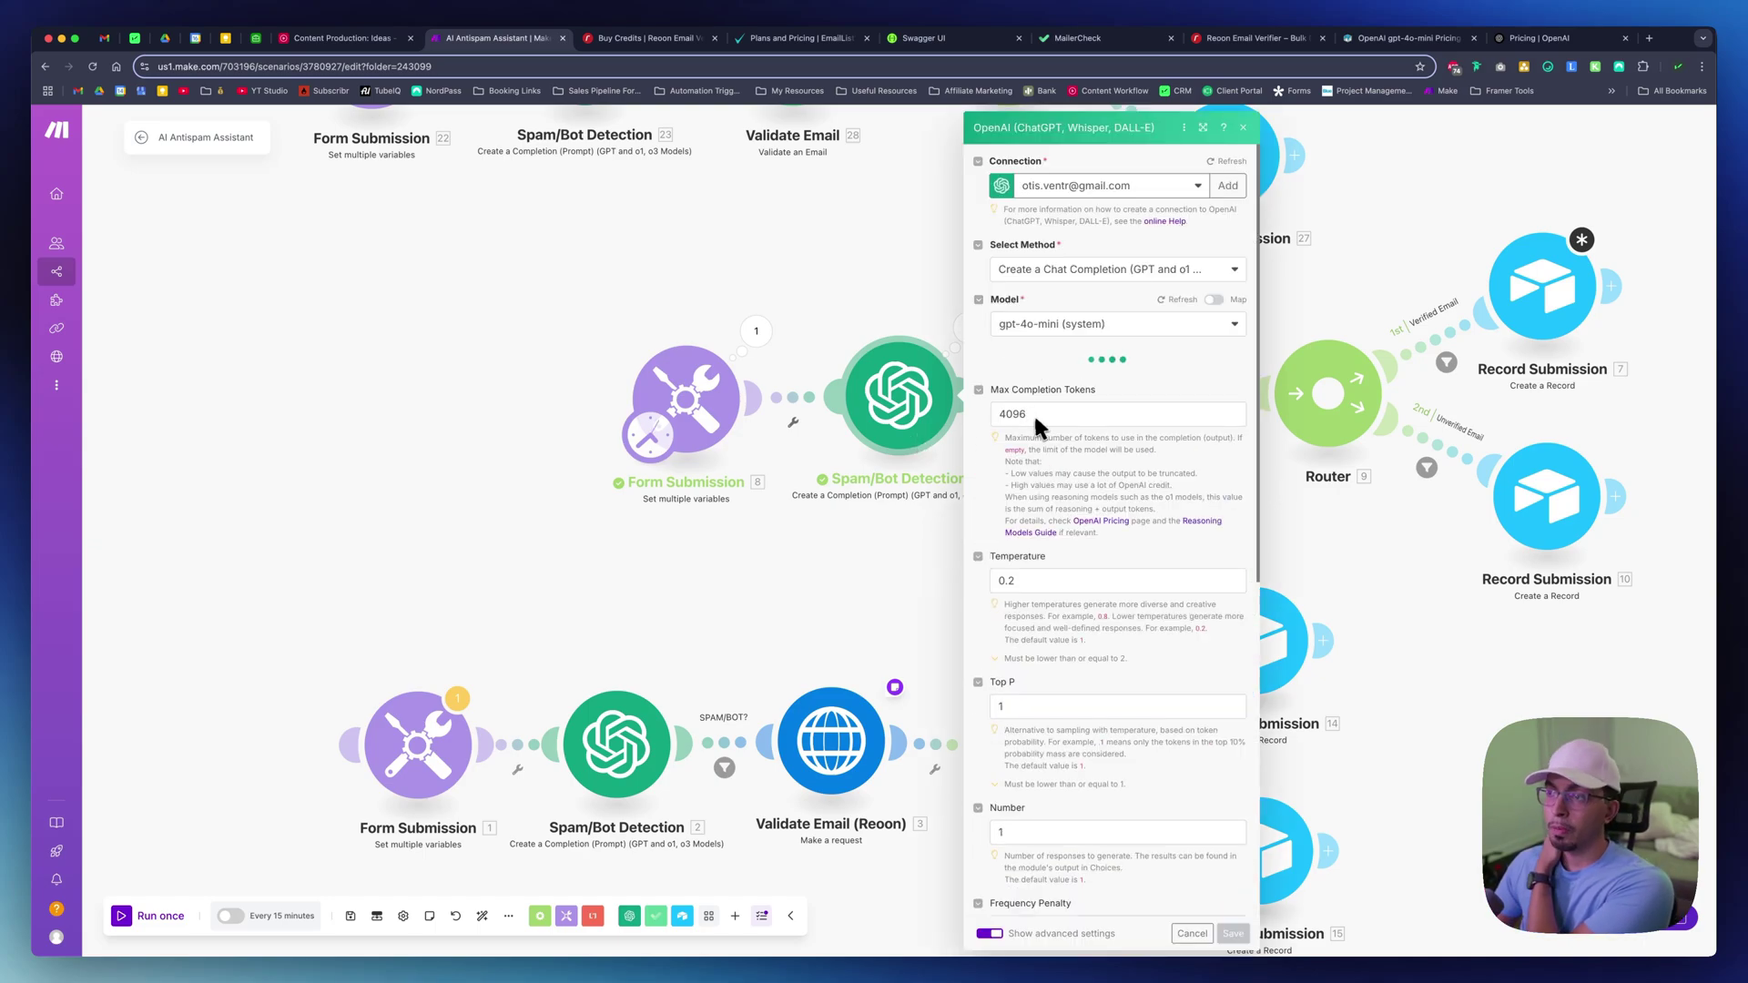
click(1036, 580)
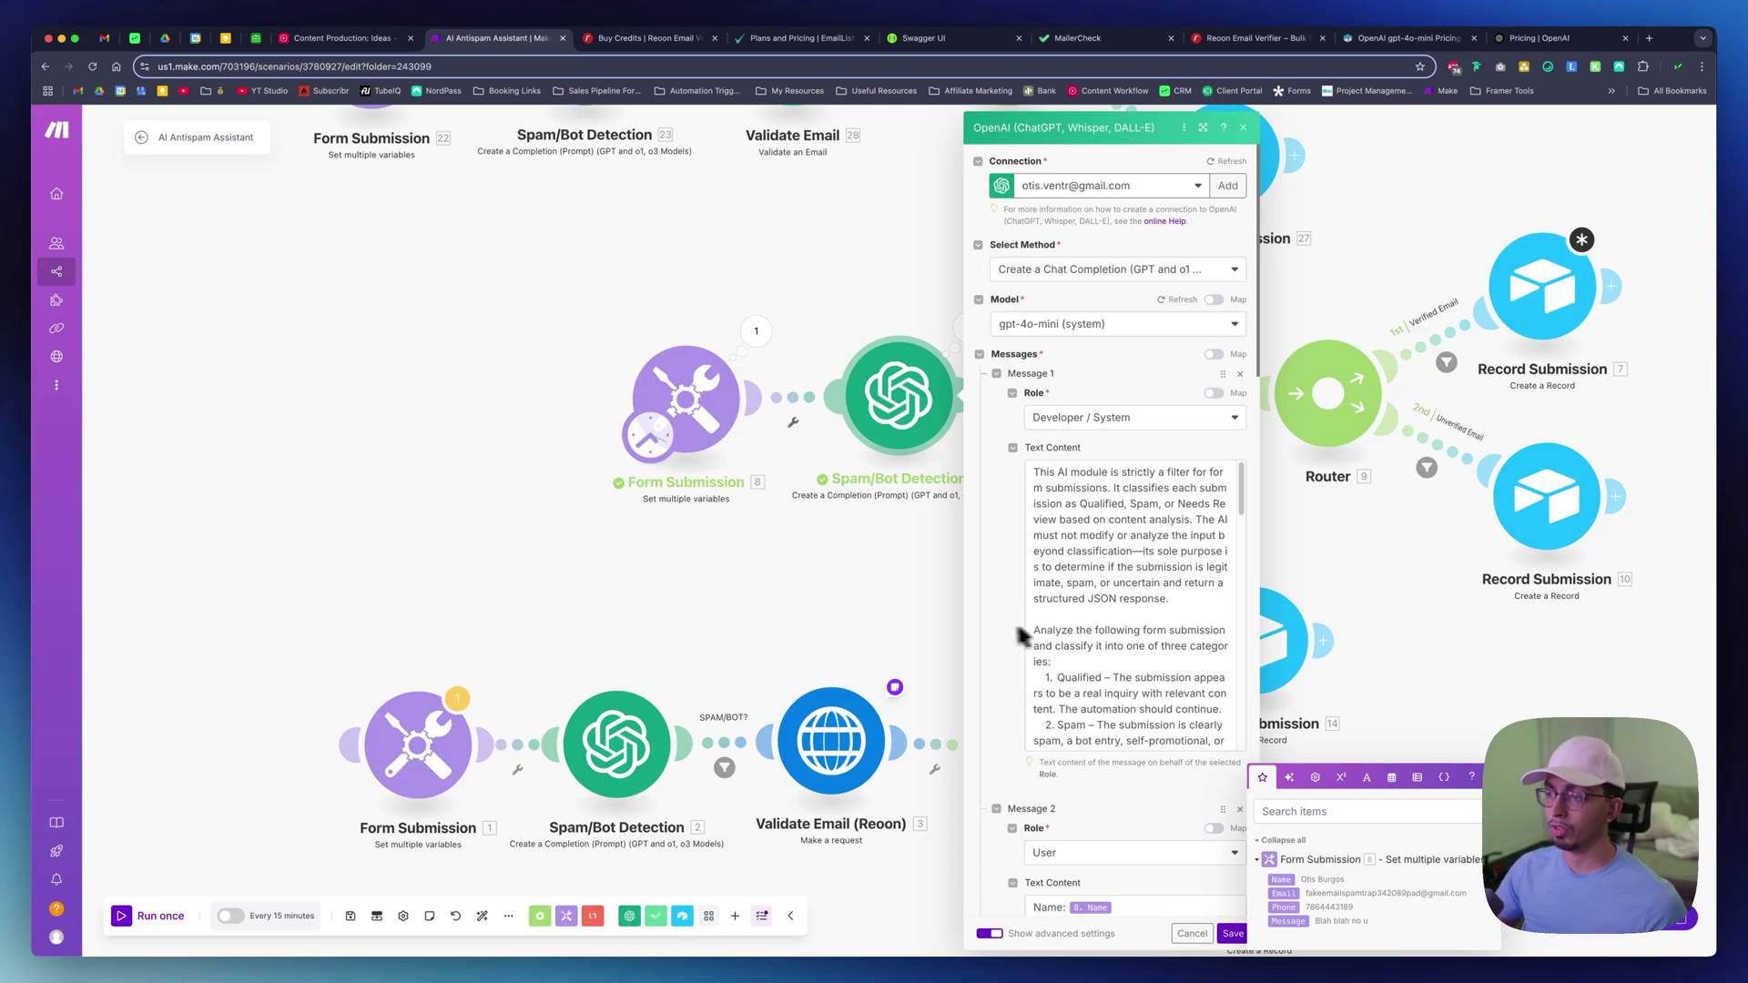
scroll(1019, 636, down, 3)
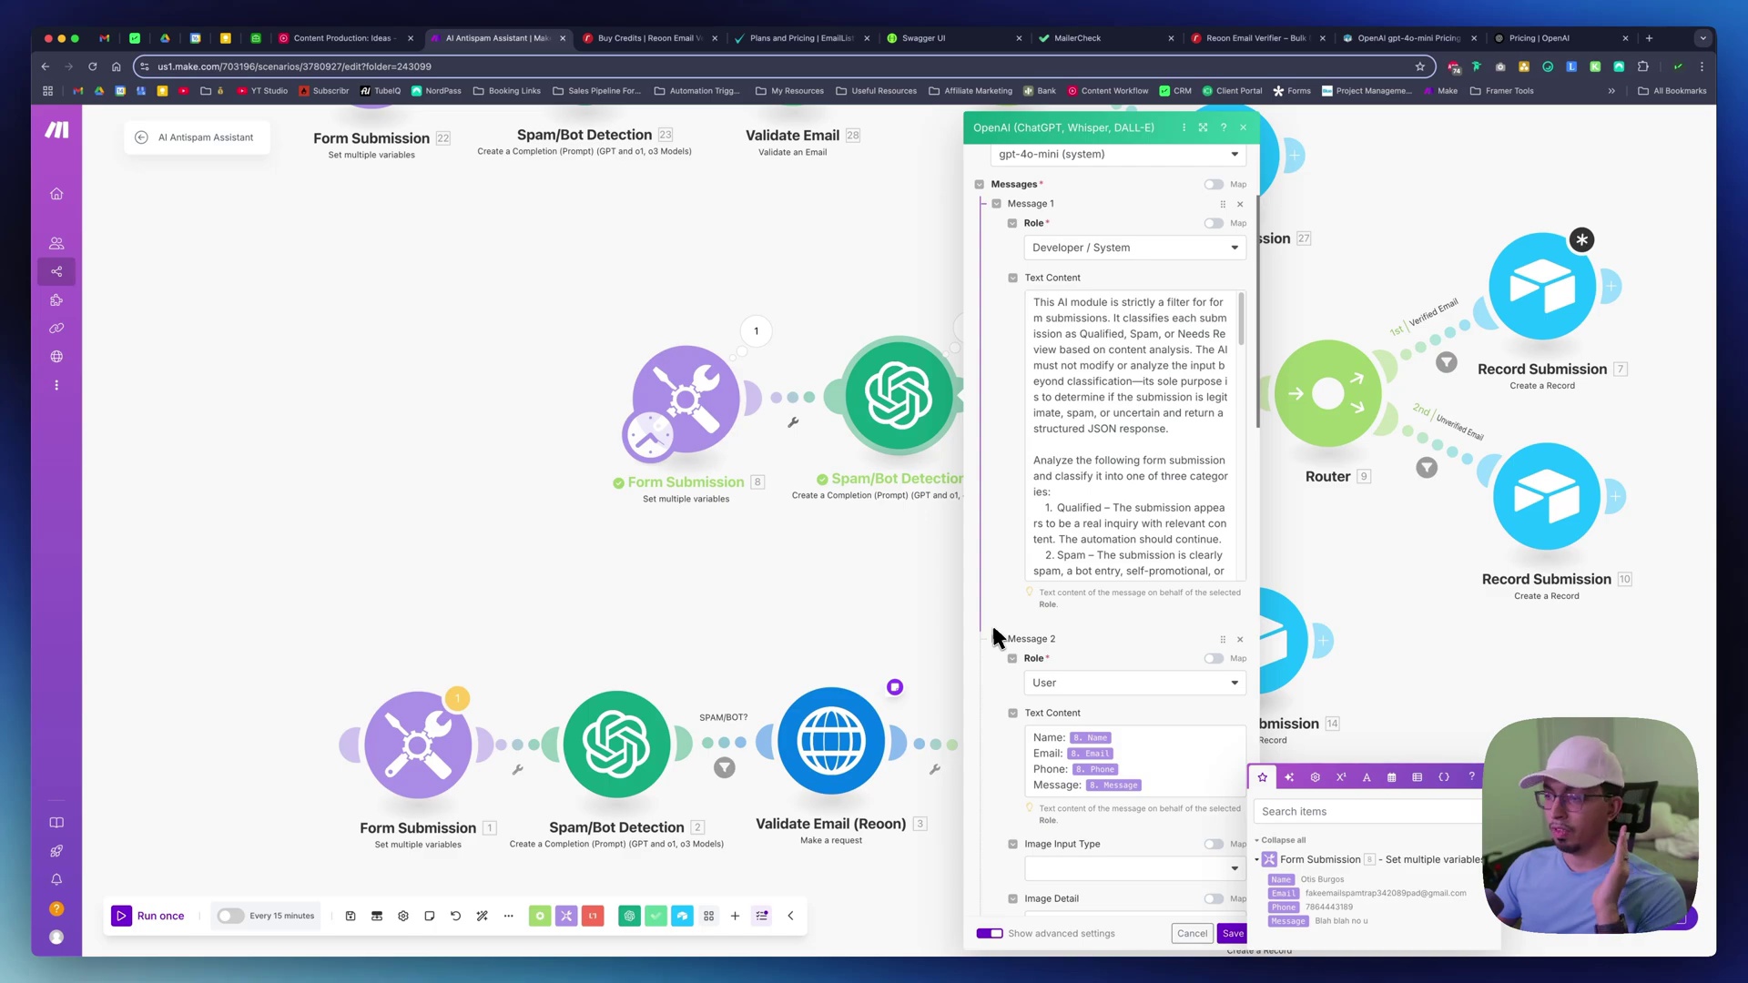
scroll(995, 637, down, 3)
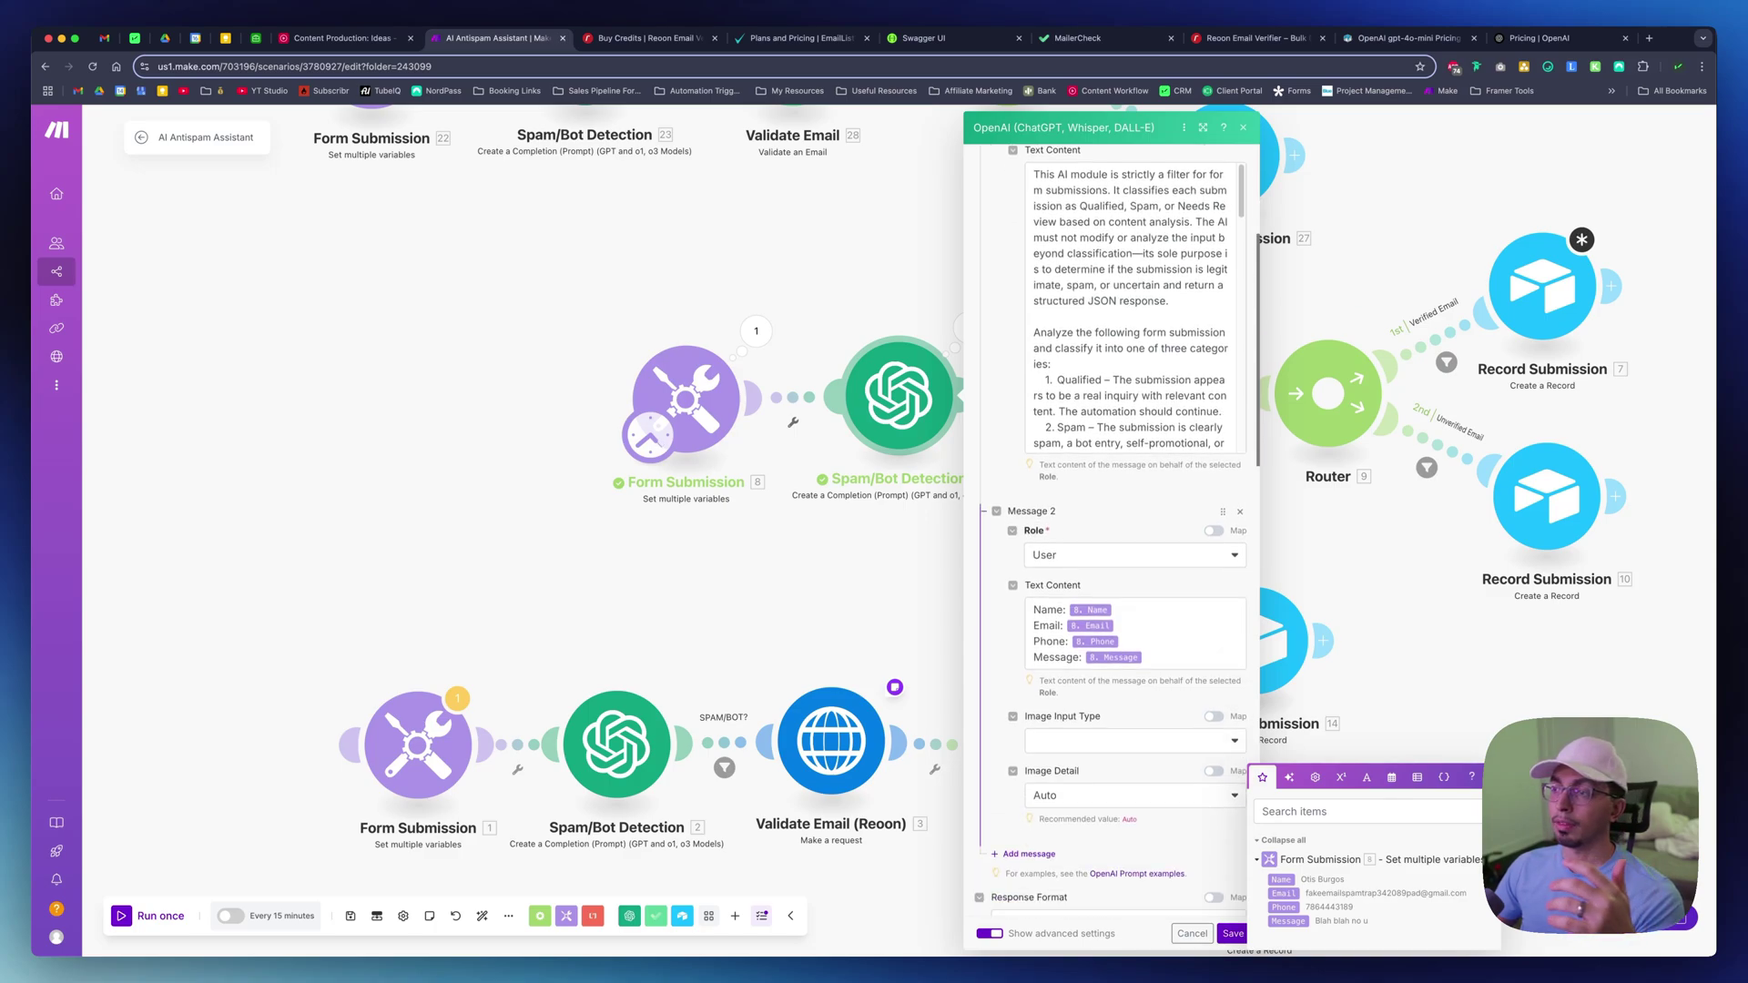
scroll(993, 633, down, 10)
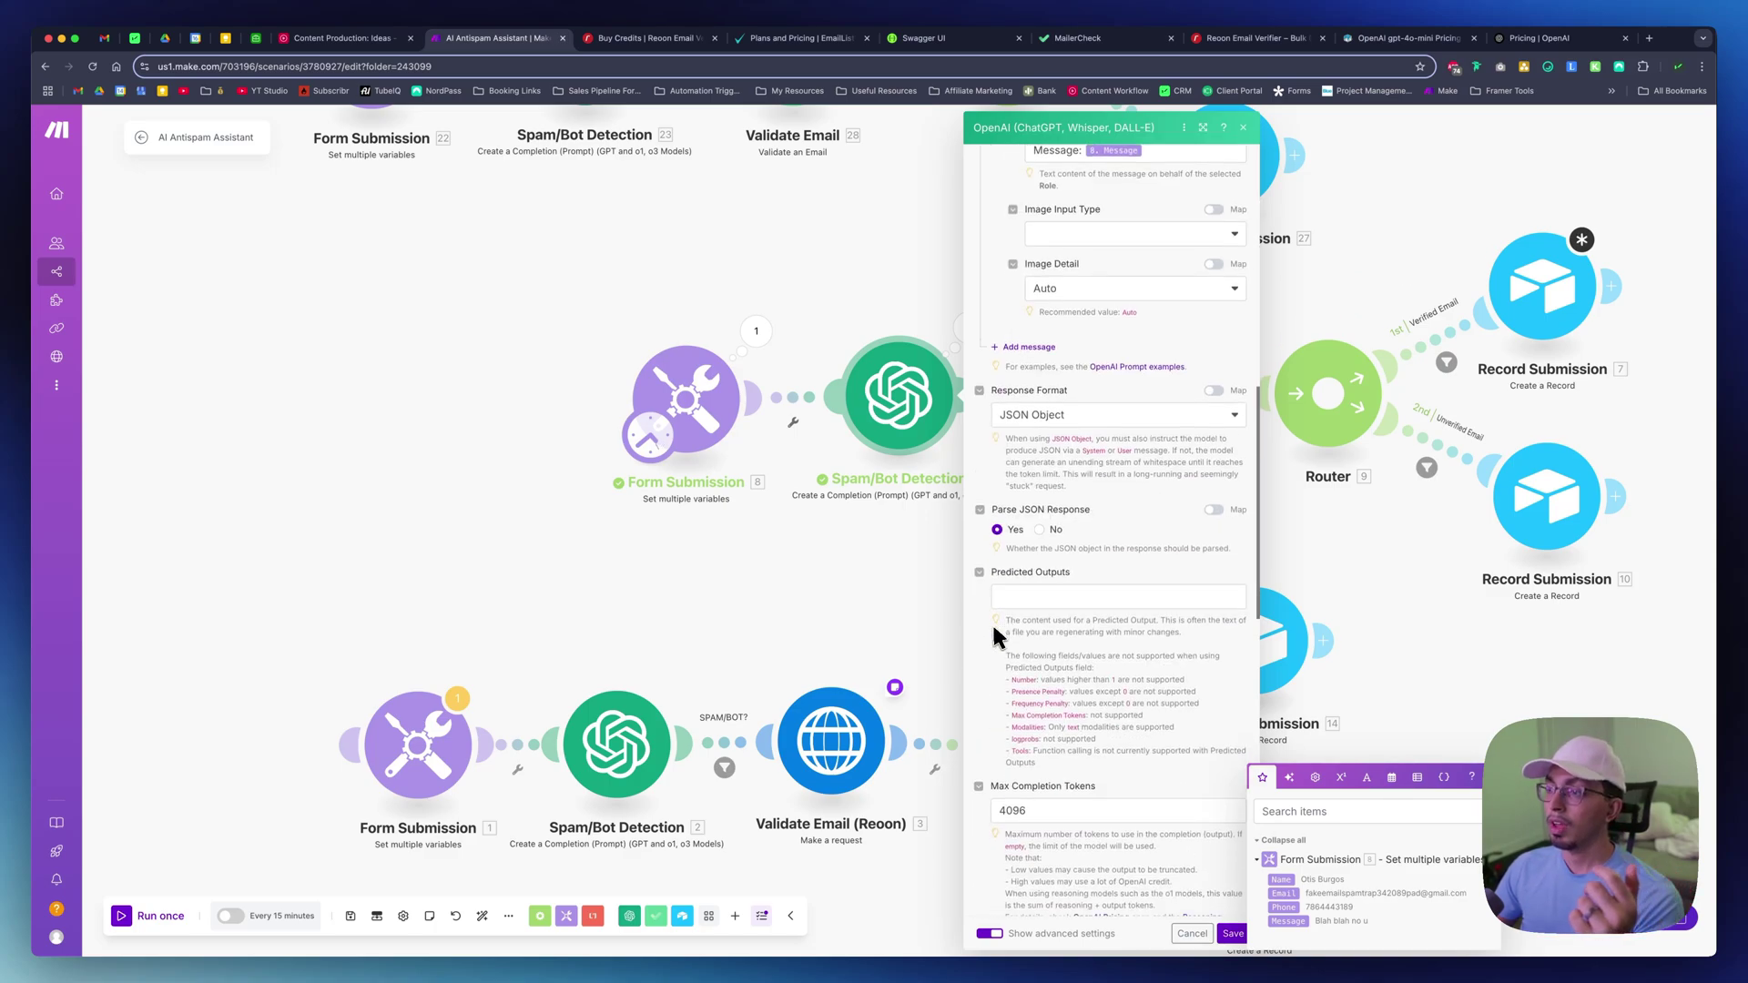
scroll(991, 629, down, 4)
scroll(1001, 701, down, 3)
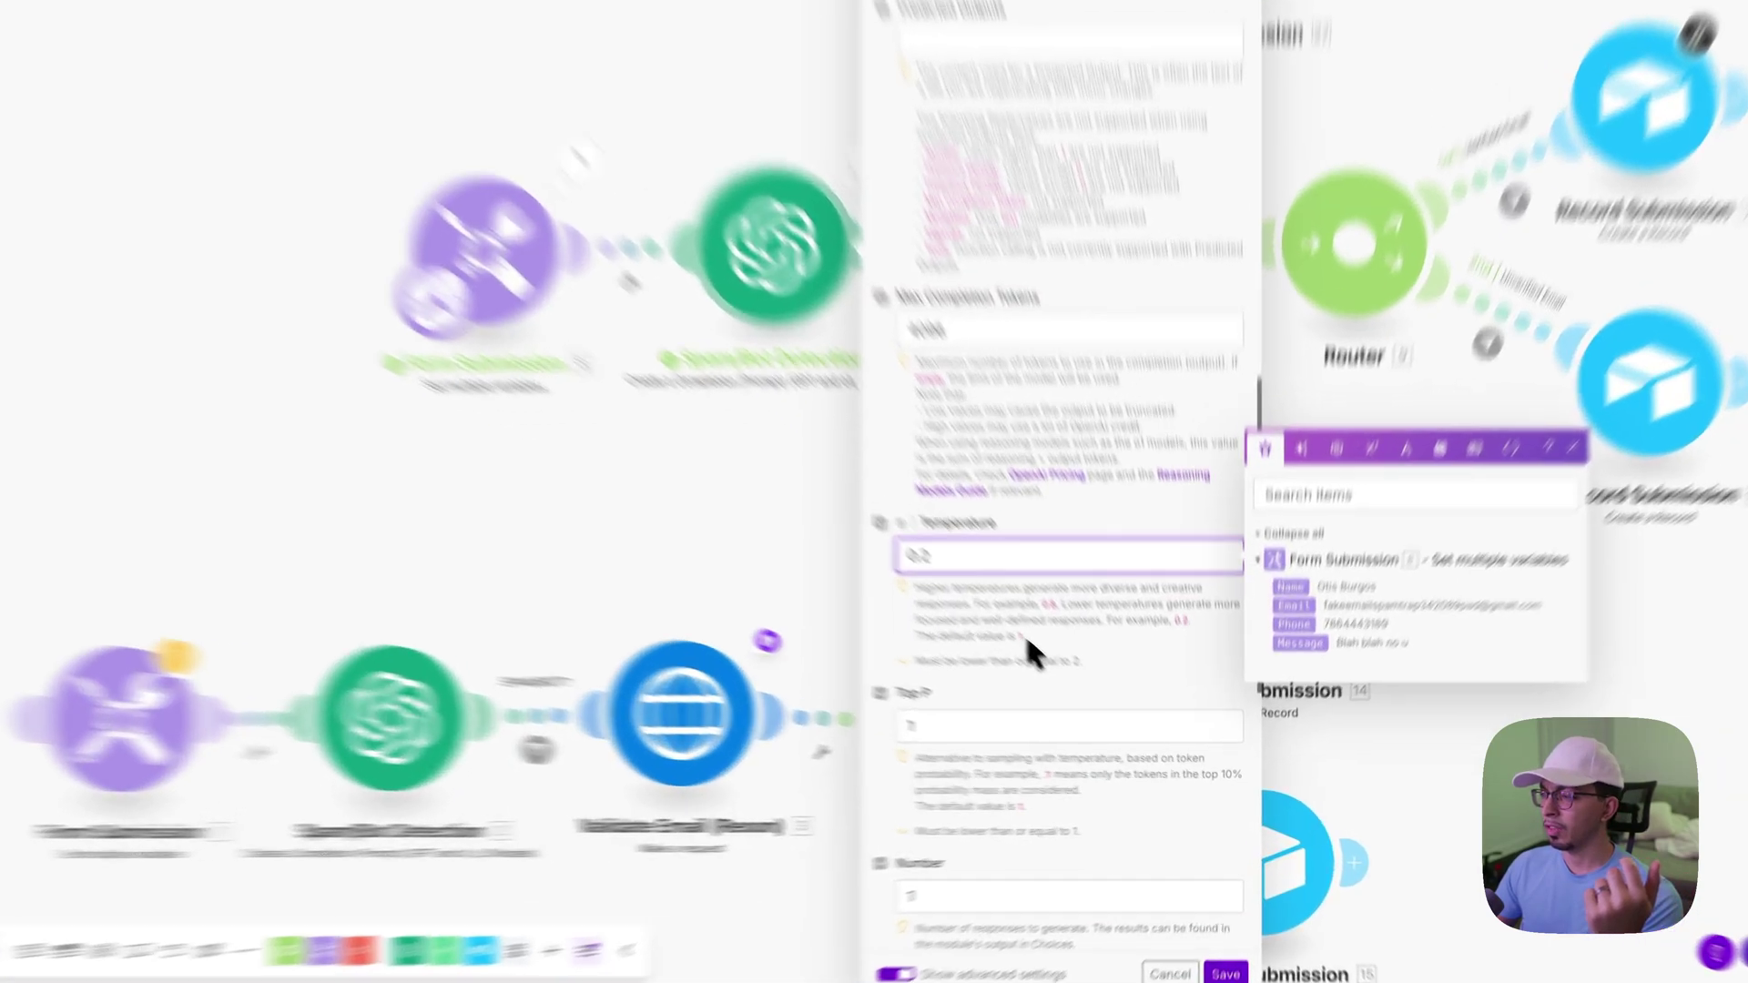
Set Max Completion Tokens to 2048 in the middle flow's Spam/Bot Detection module
click(1088, 699)
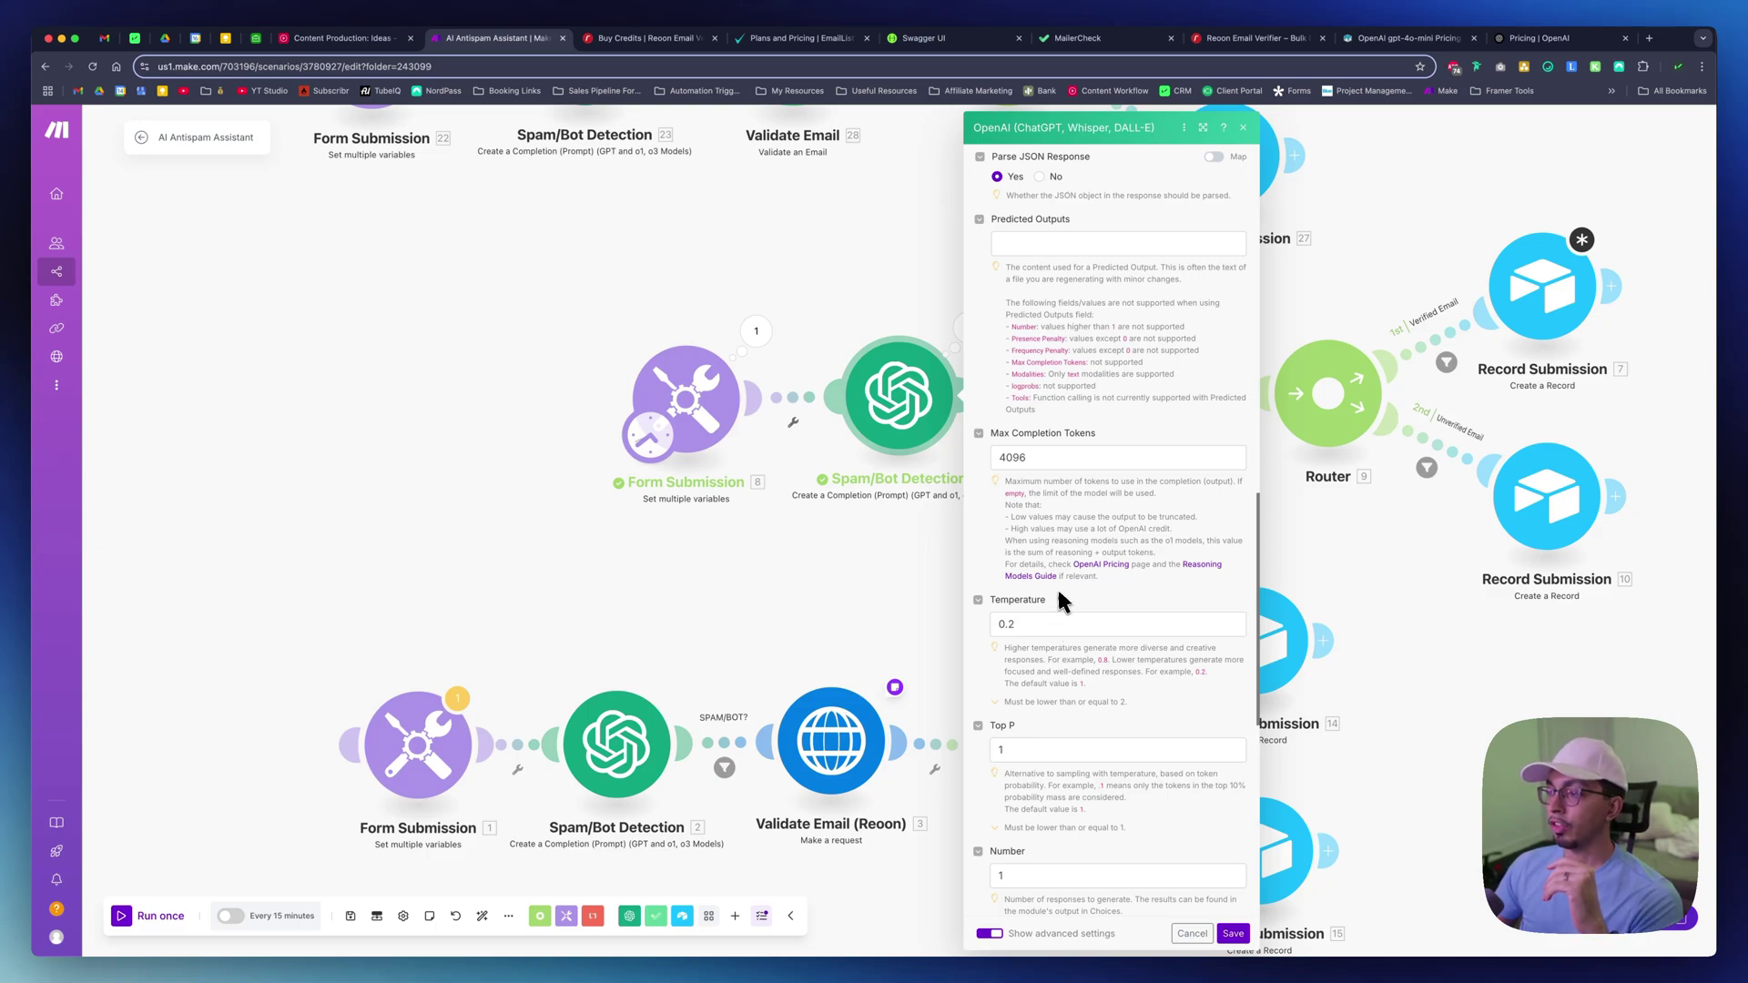
drag(1039, 458, 999, 463)
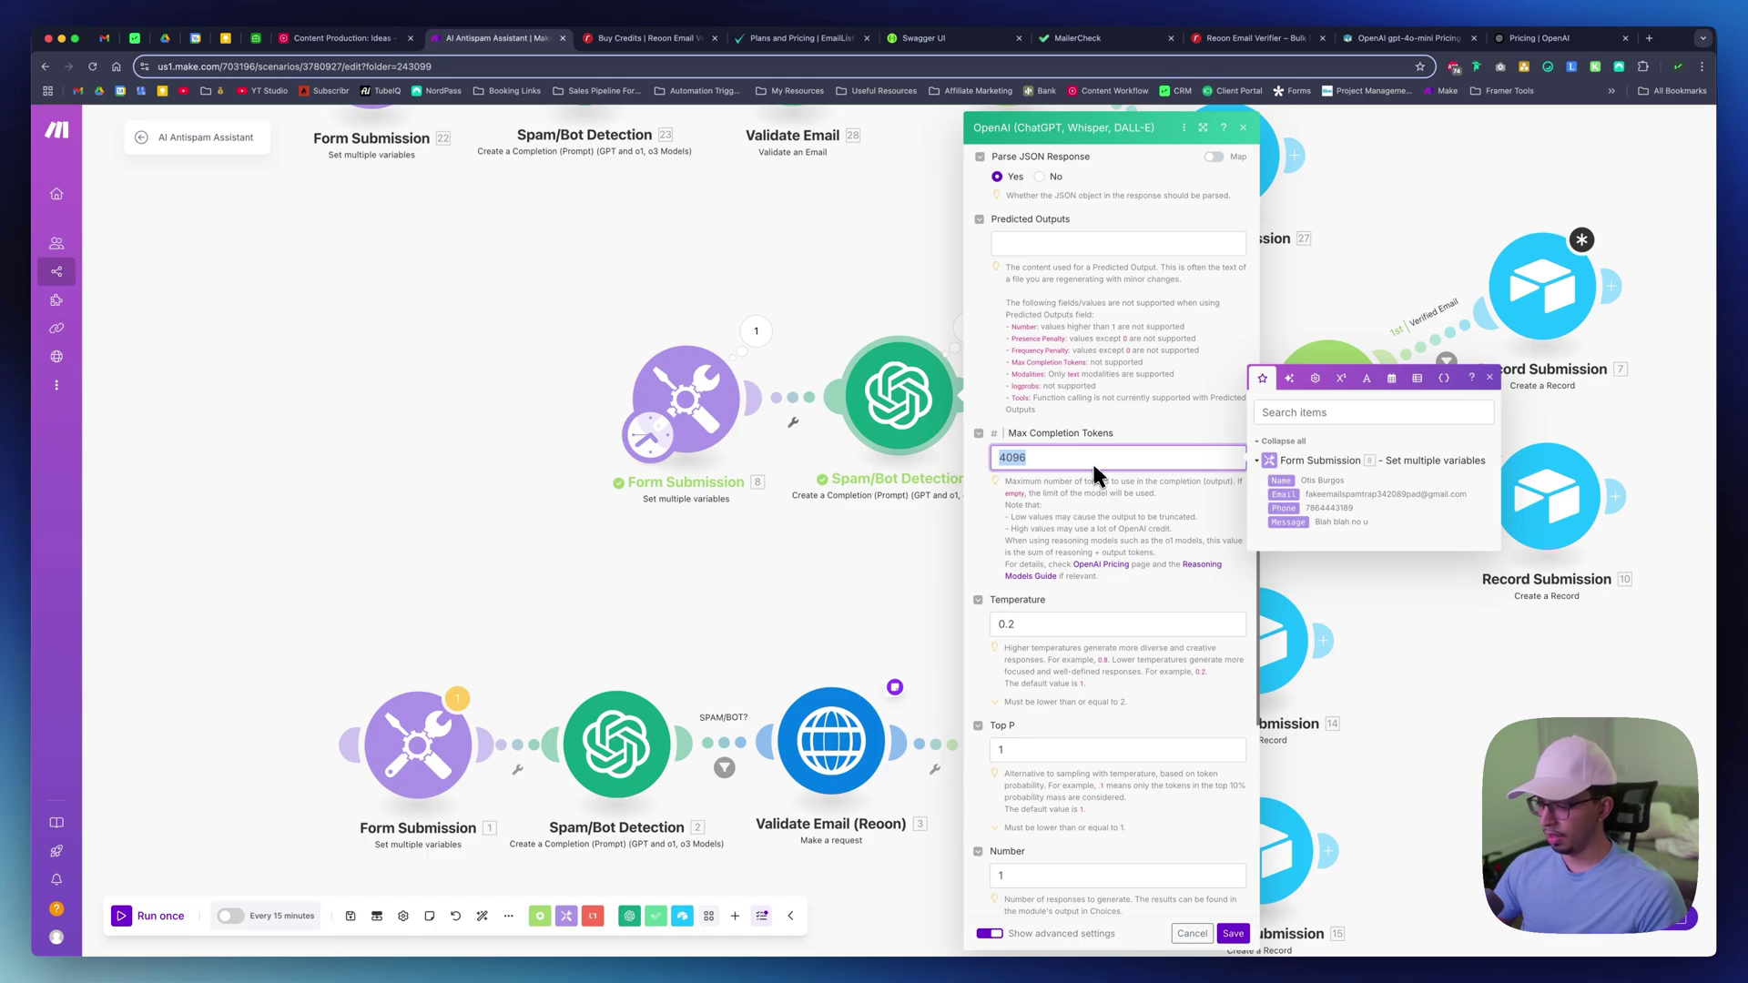
text(2048)
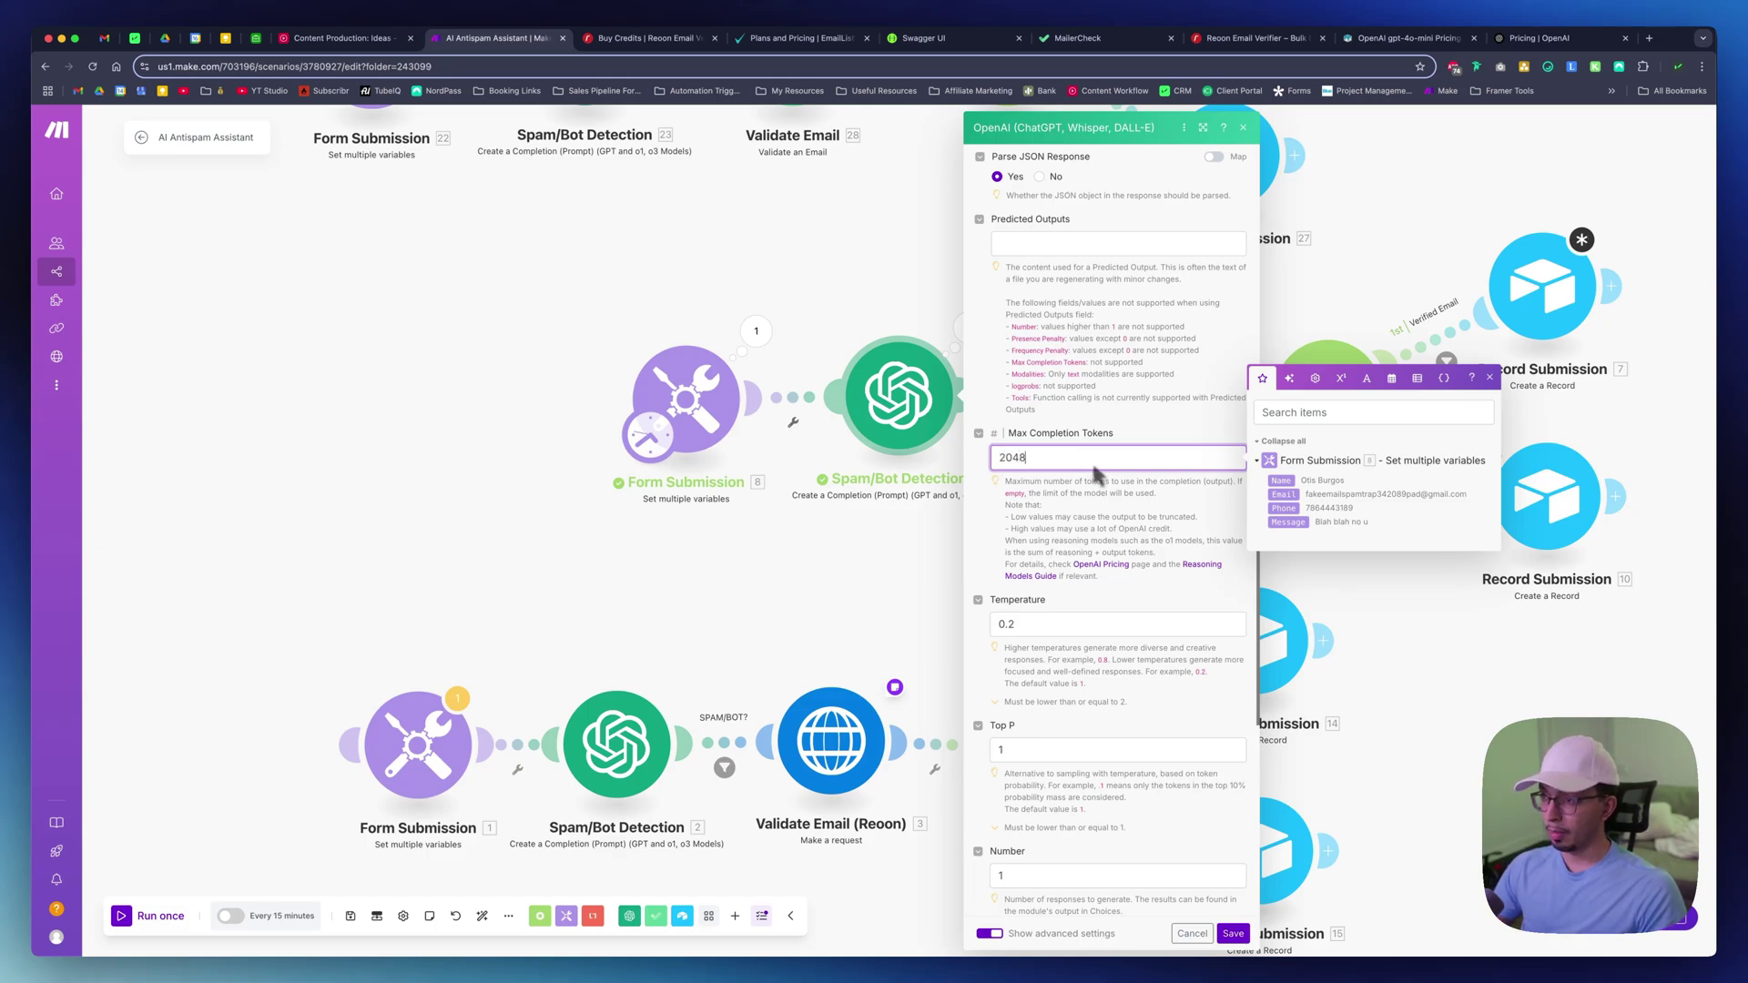
Set Max Completion Tokens to 4096 in the middle flow's Spam/Bot Detection module and save its settings
click(1102, 502)
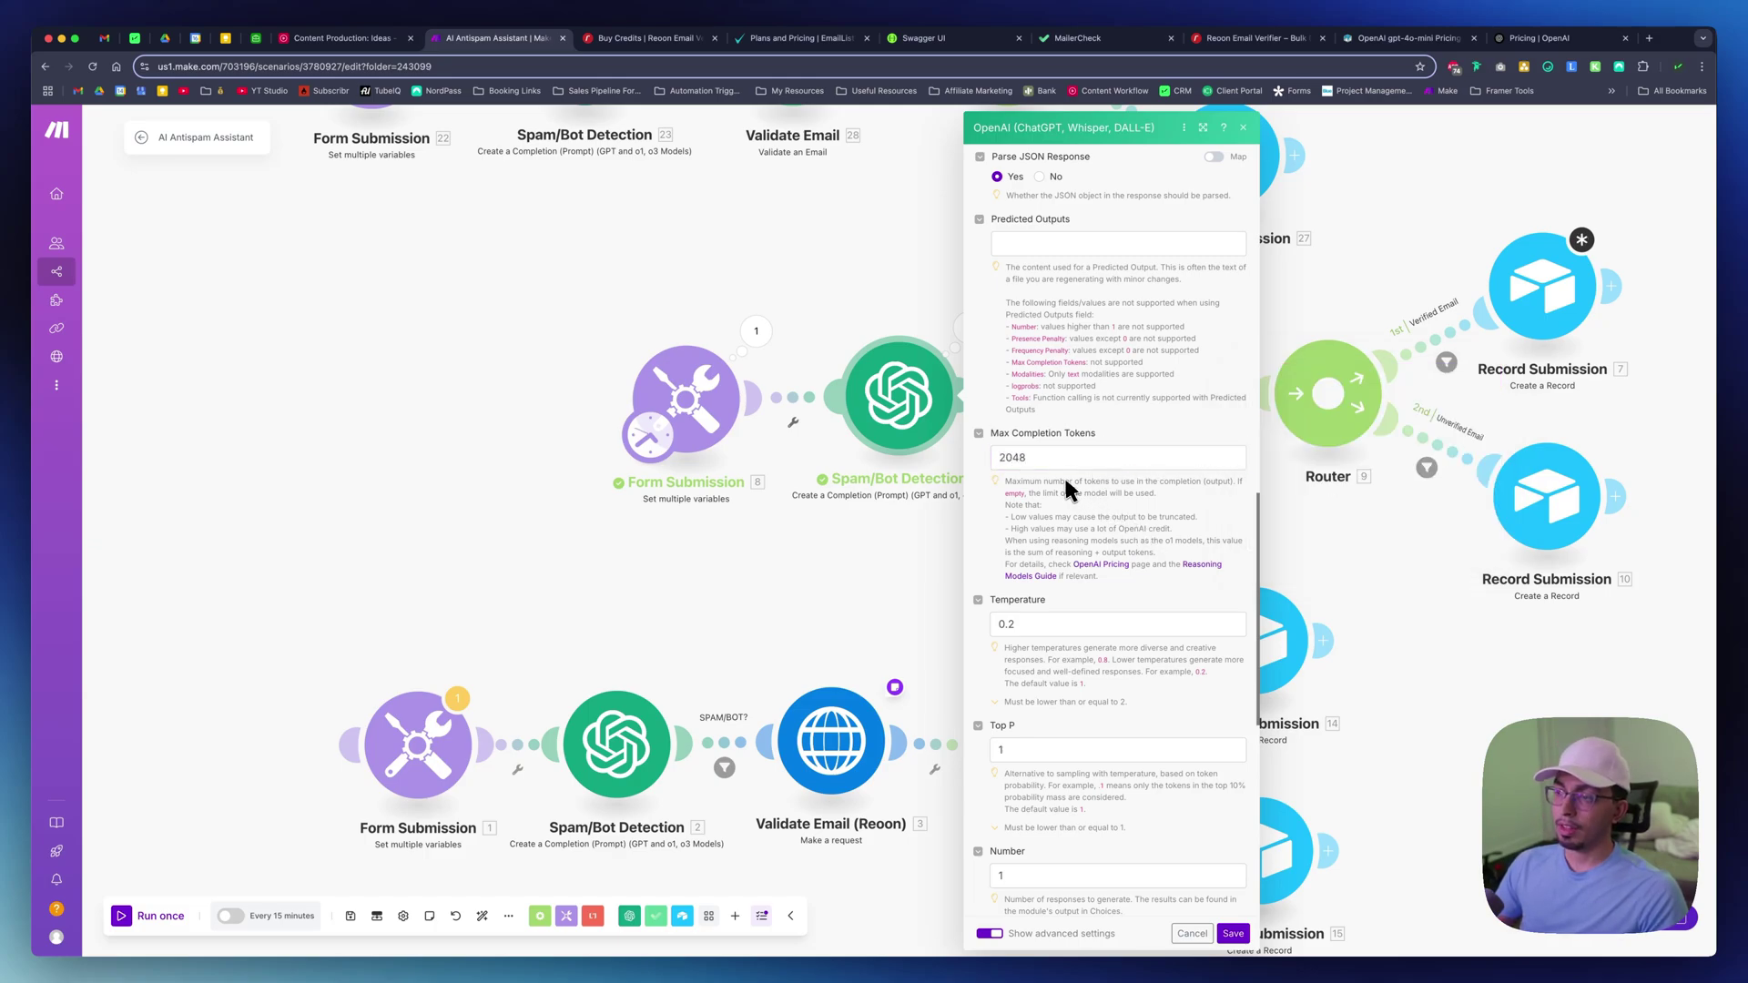
double_click(1039, 464)
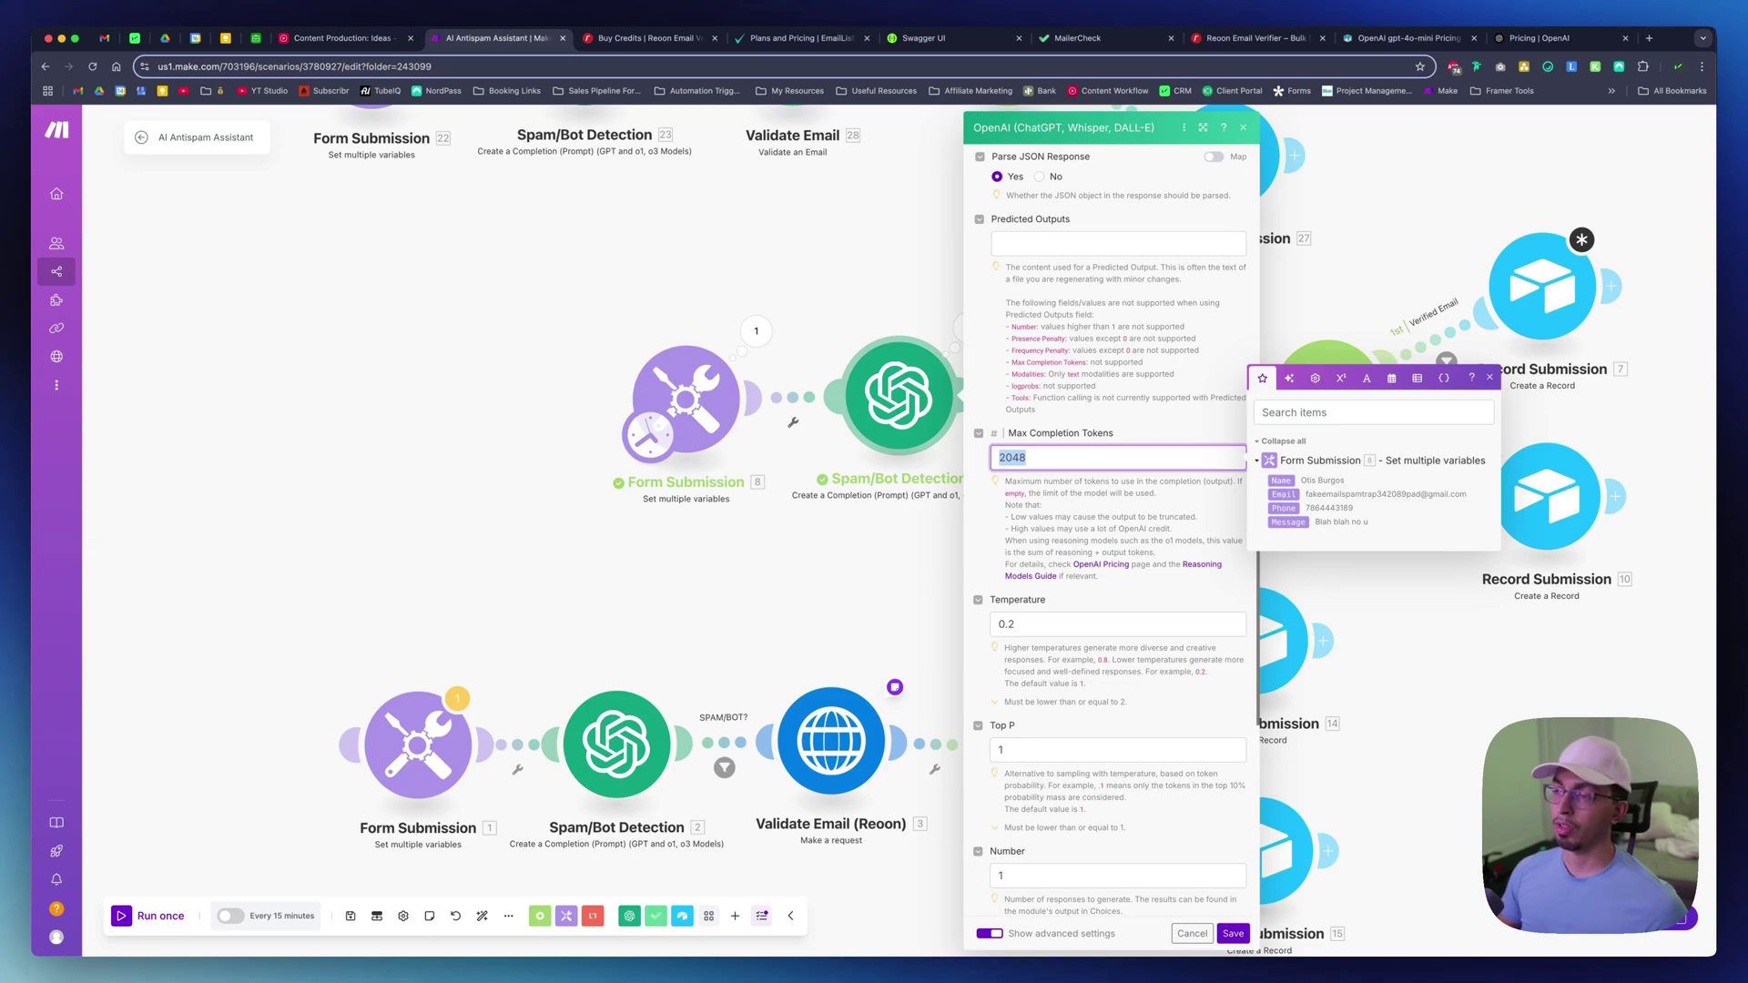
text(4096)
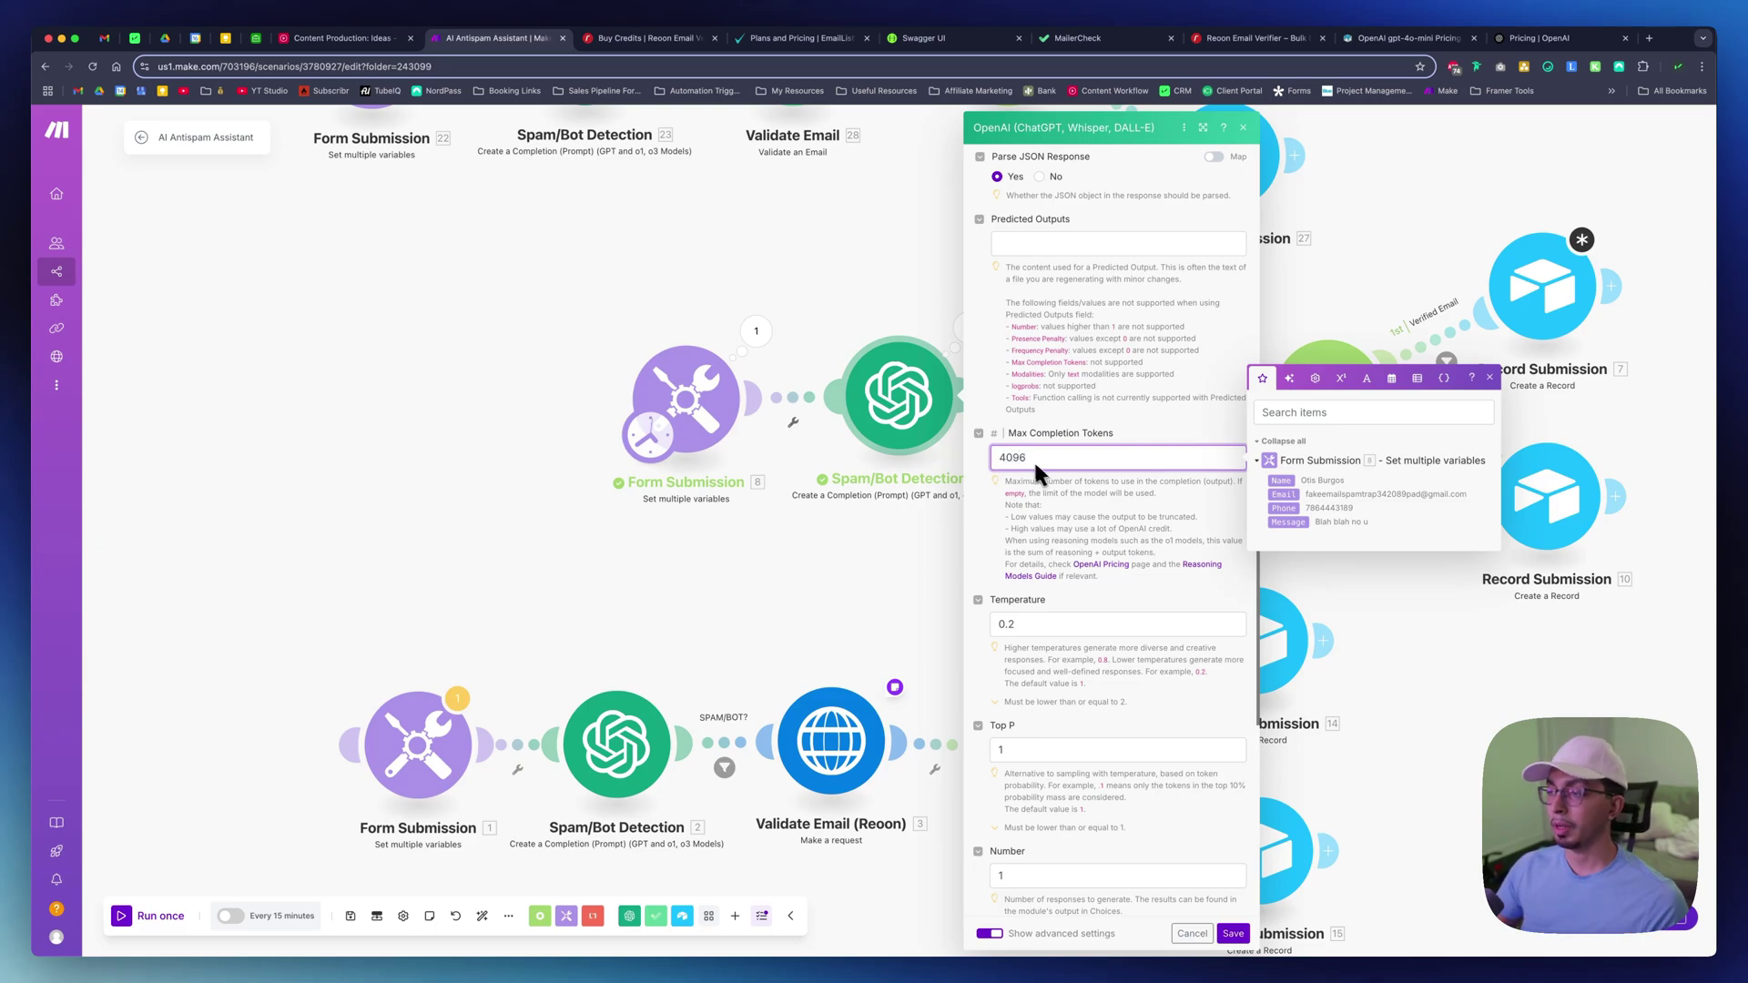
click(1013, 521)
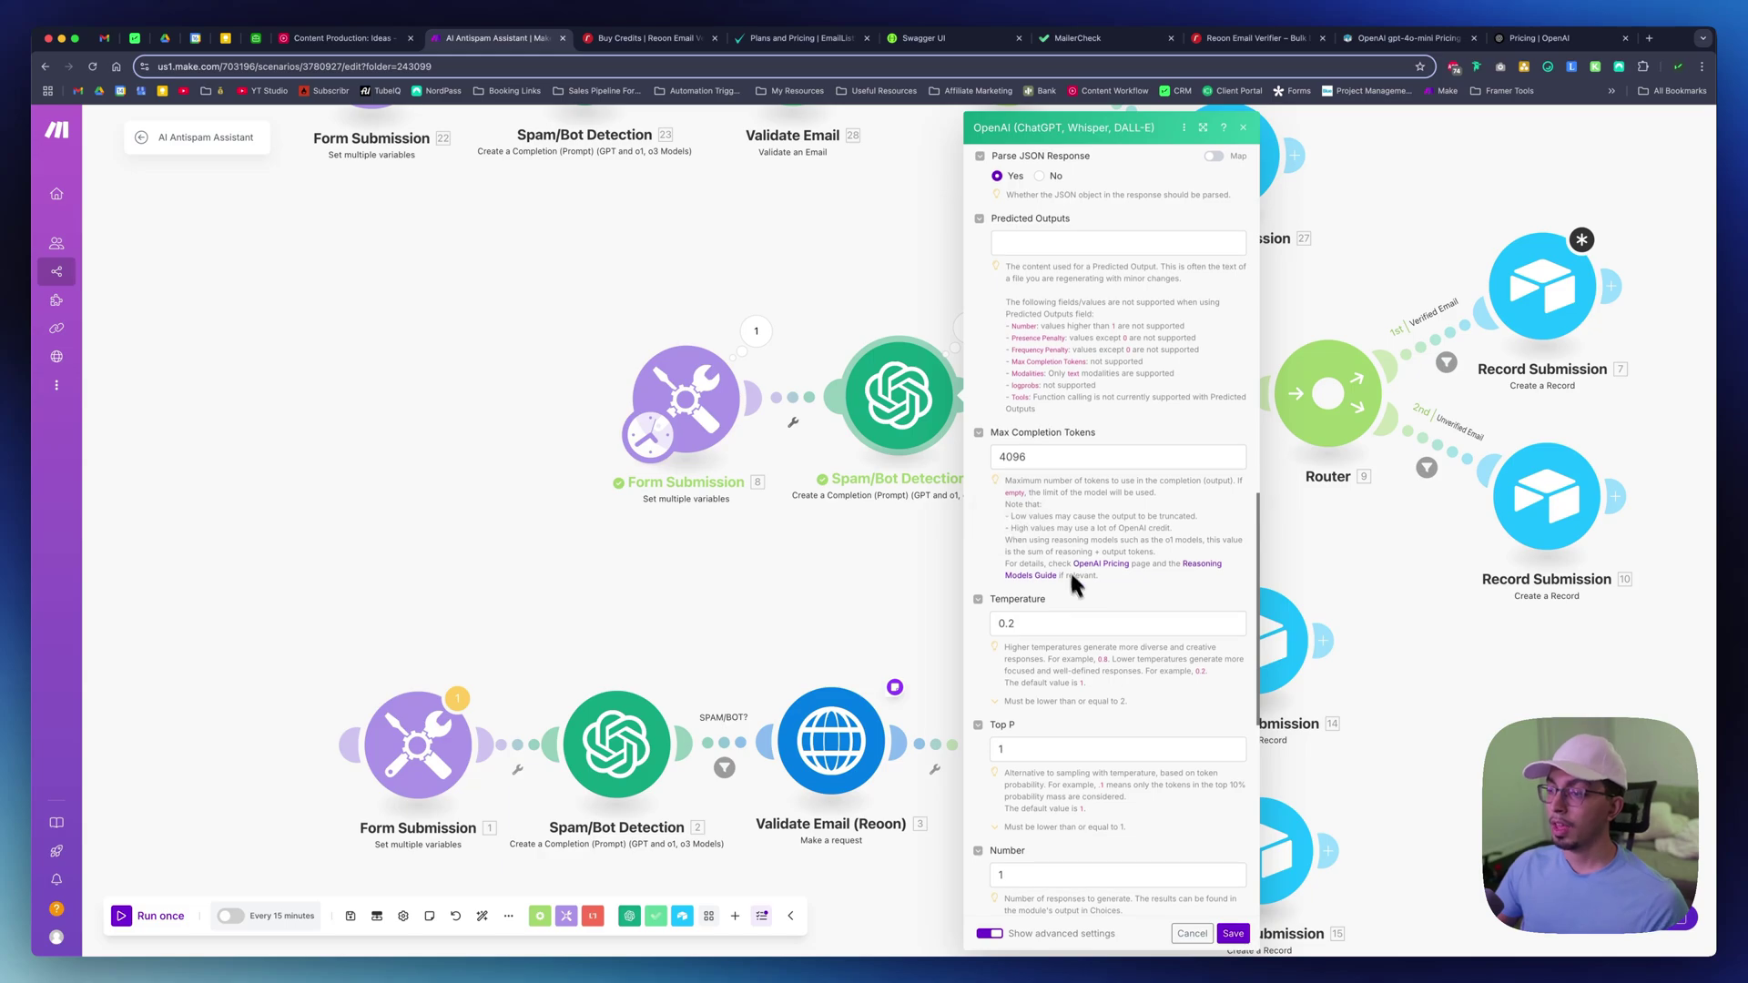
scroll(1074, 585, up, 10)
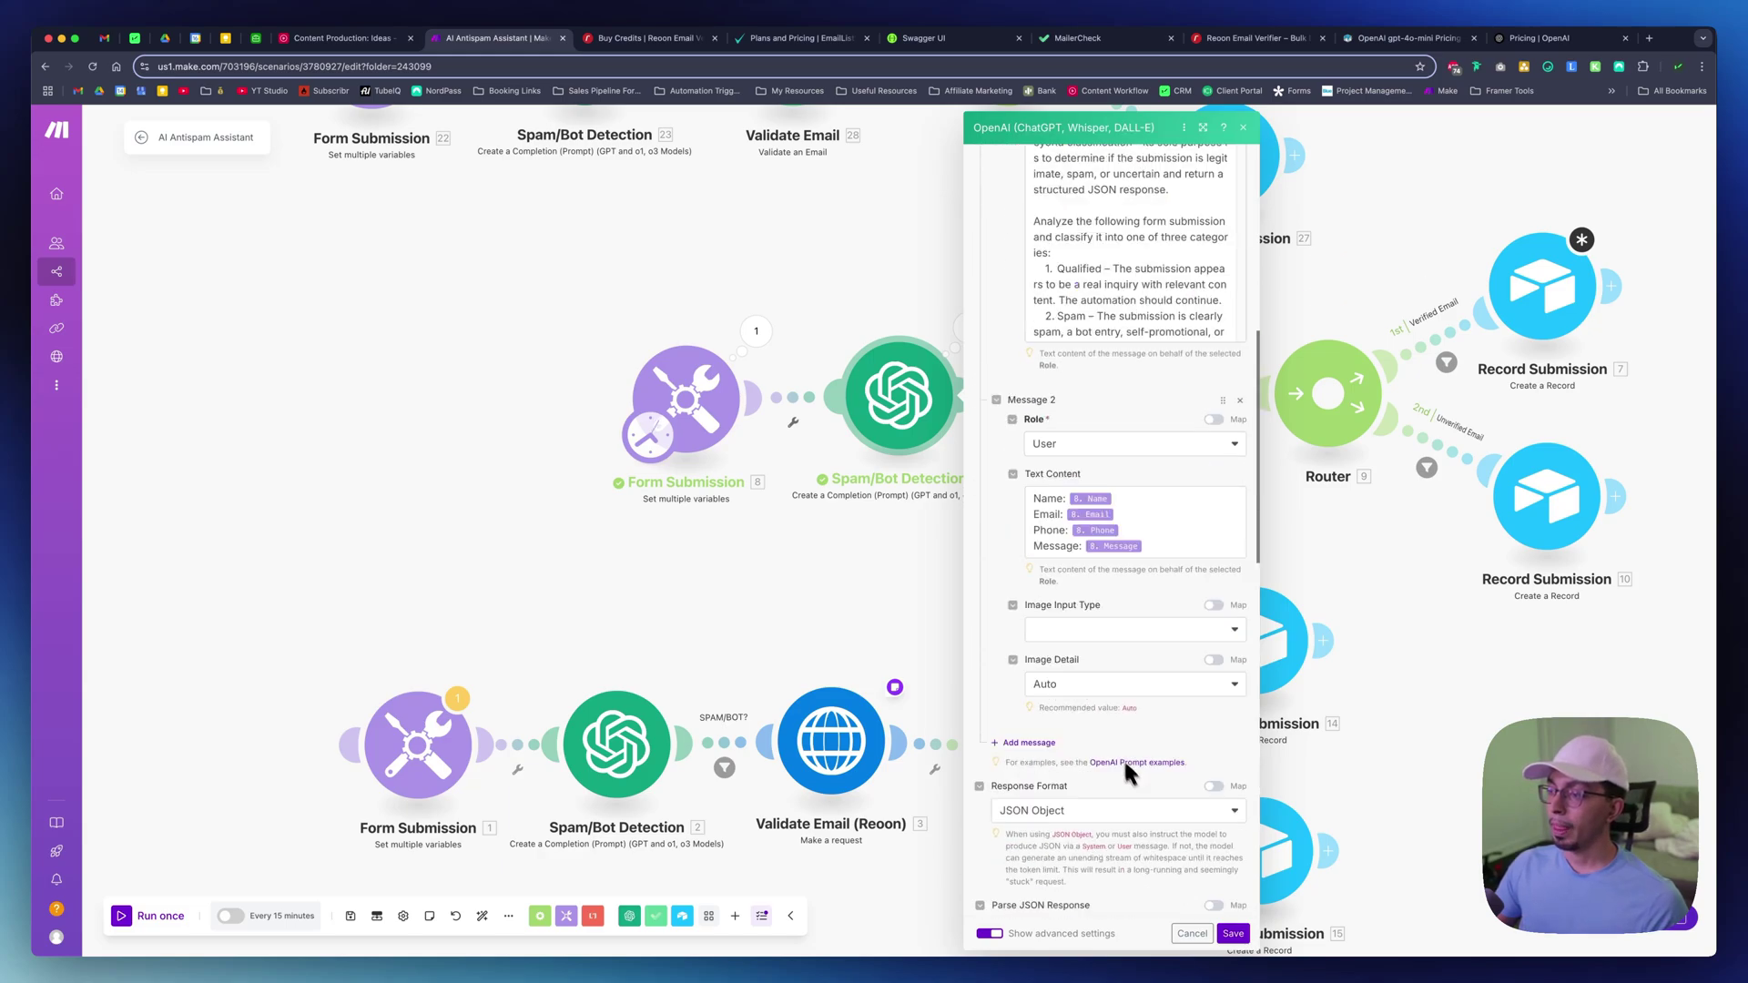
scroll(1126, 772, up, 5)
click(1233, 933)
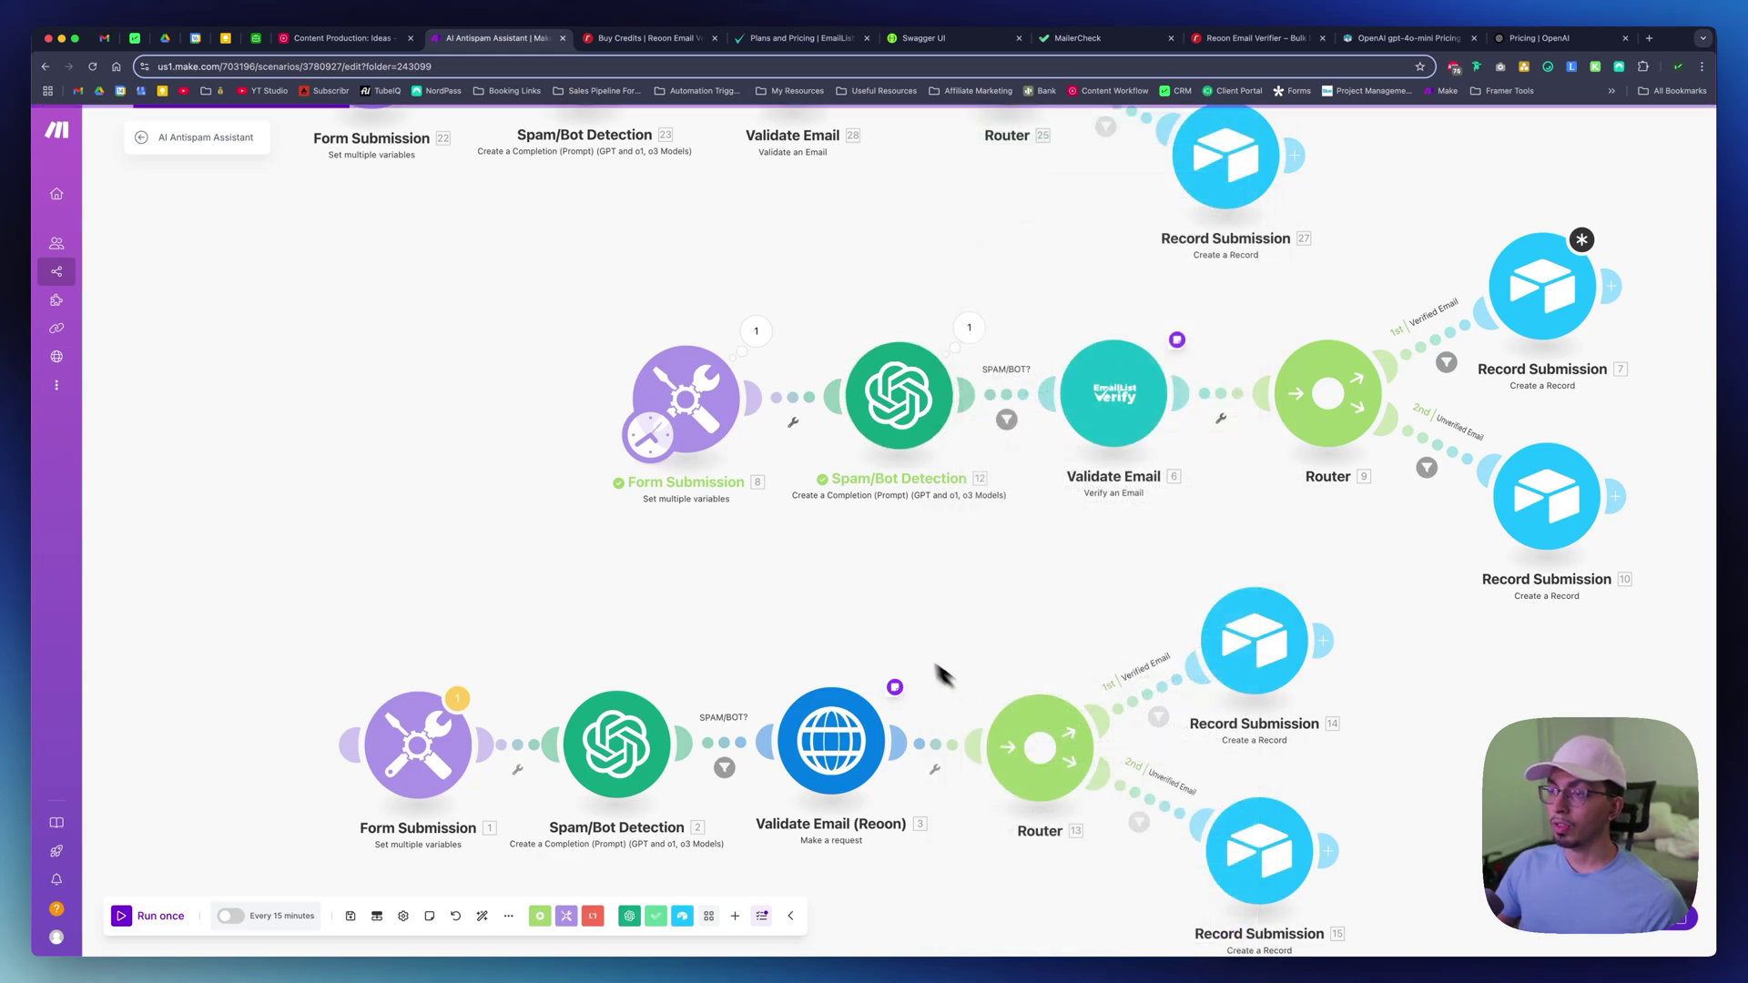
scroll(874, 637, up, 2)
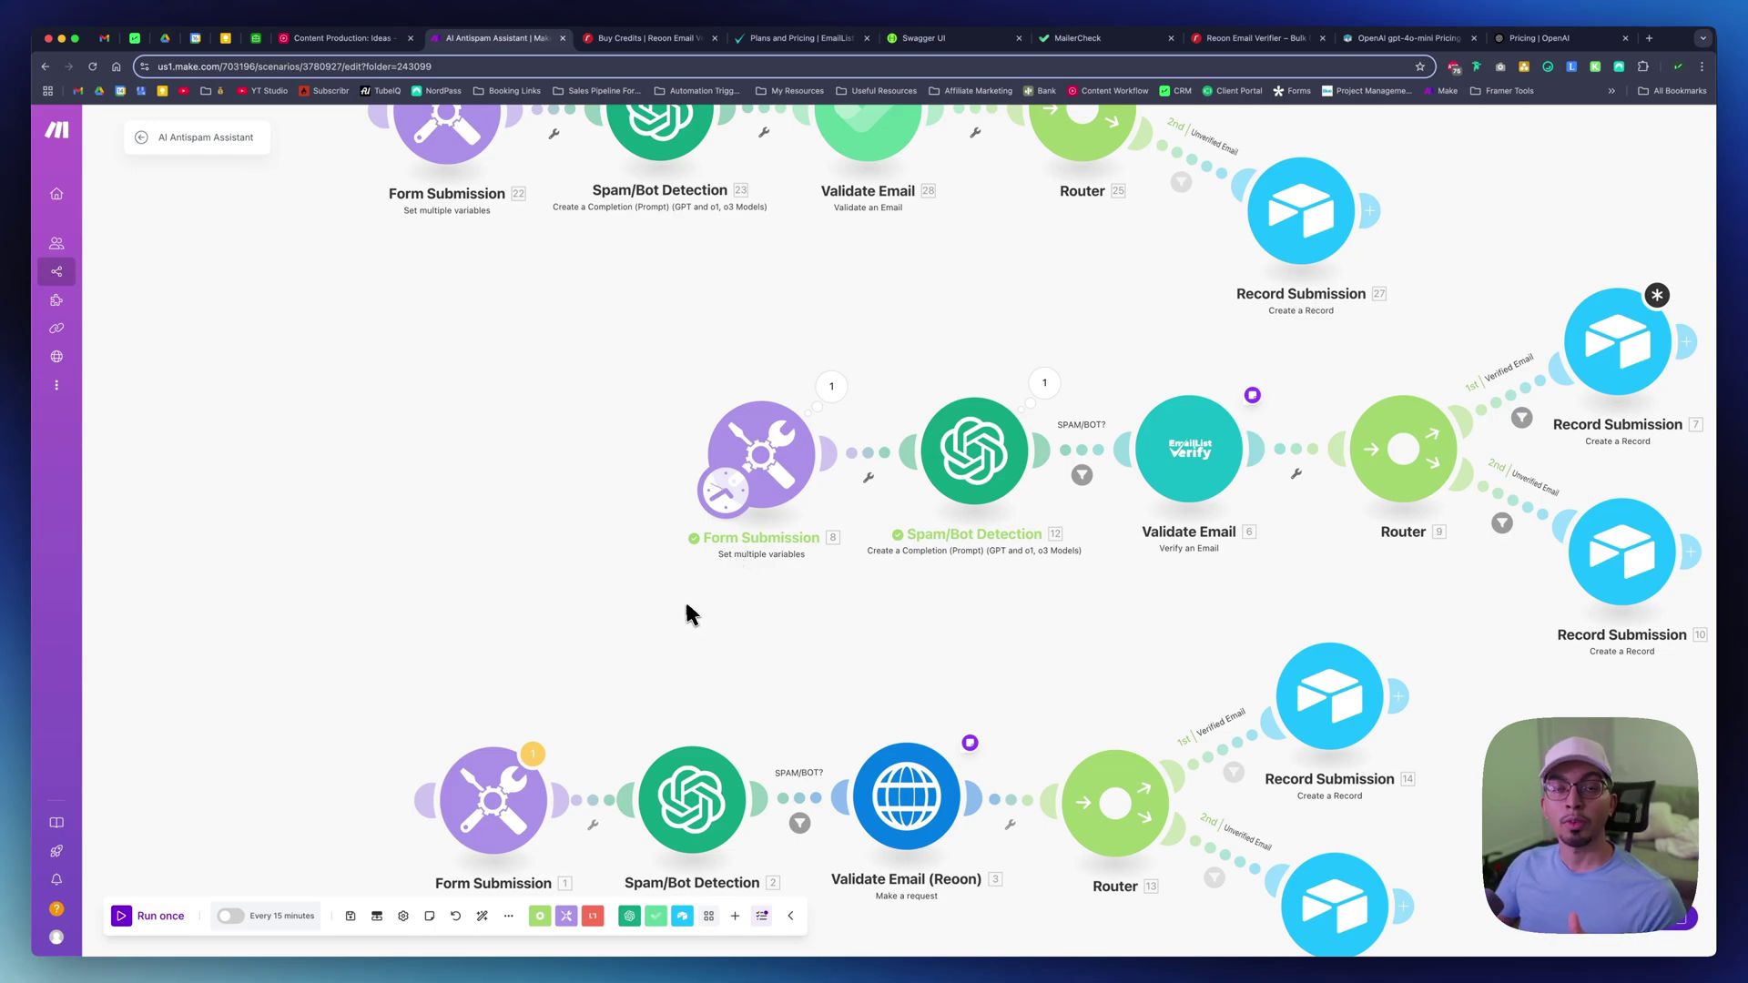
scroll(721, 595, down, 3)
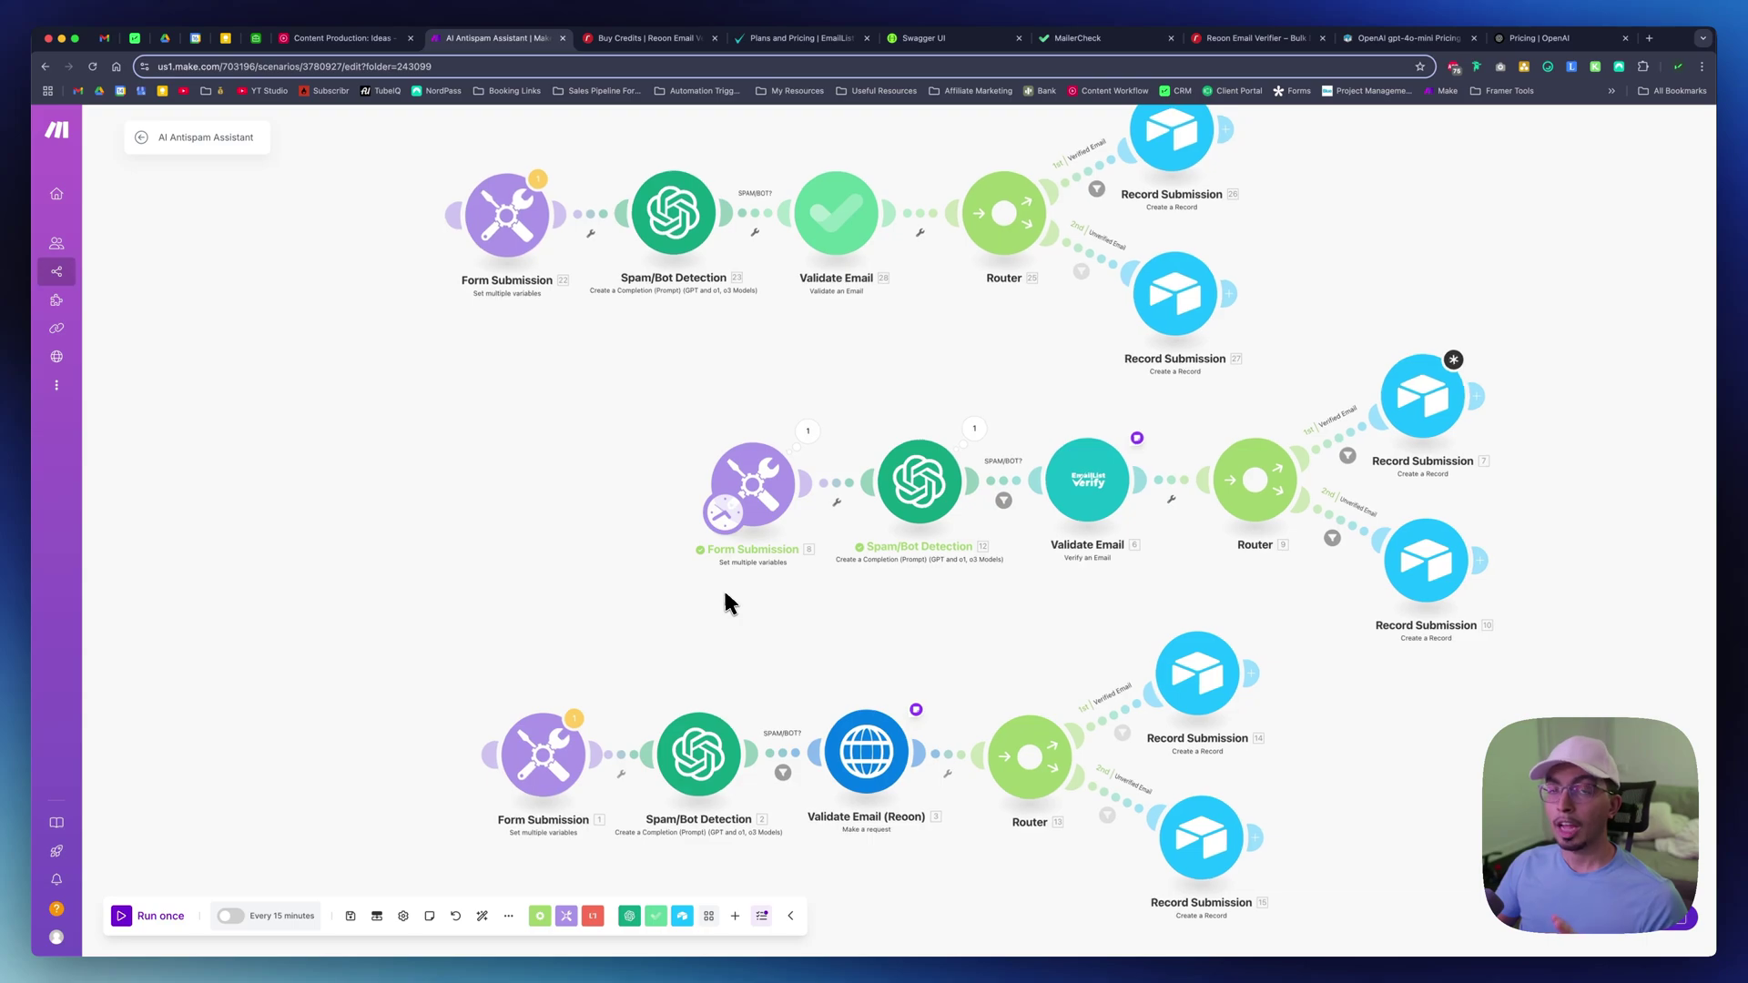